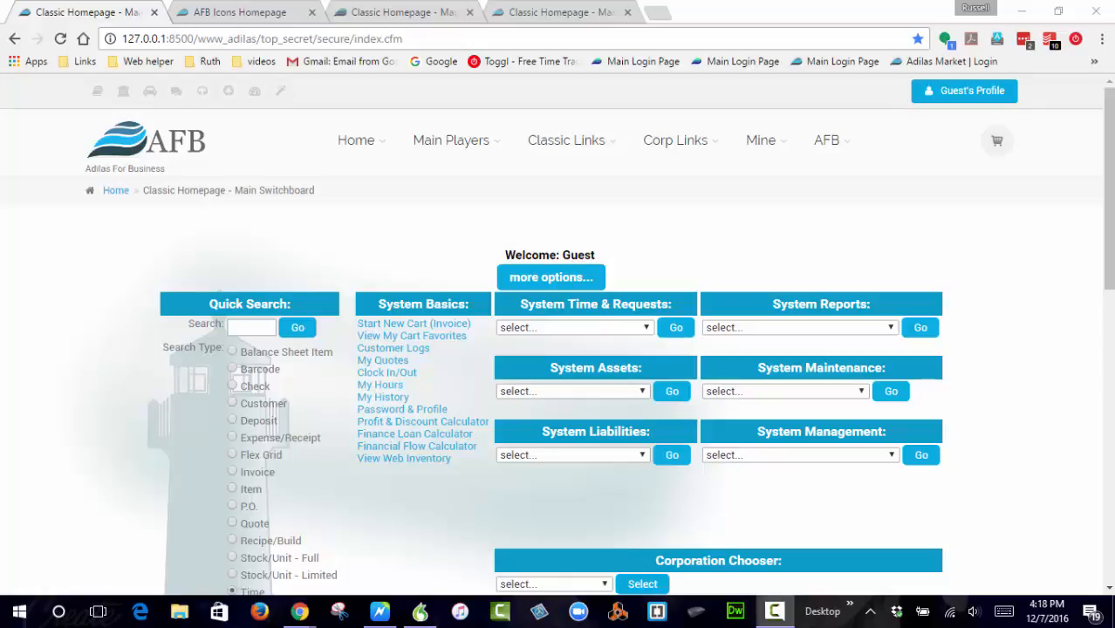
- Open the AFB theme settings and view the corporation override settings before returning to the regular payee settings
click(281, 92)
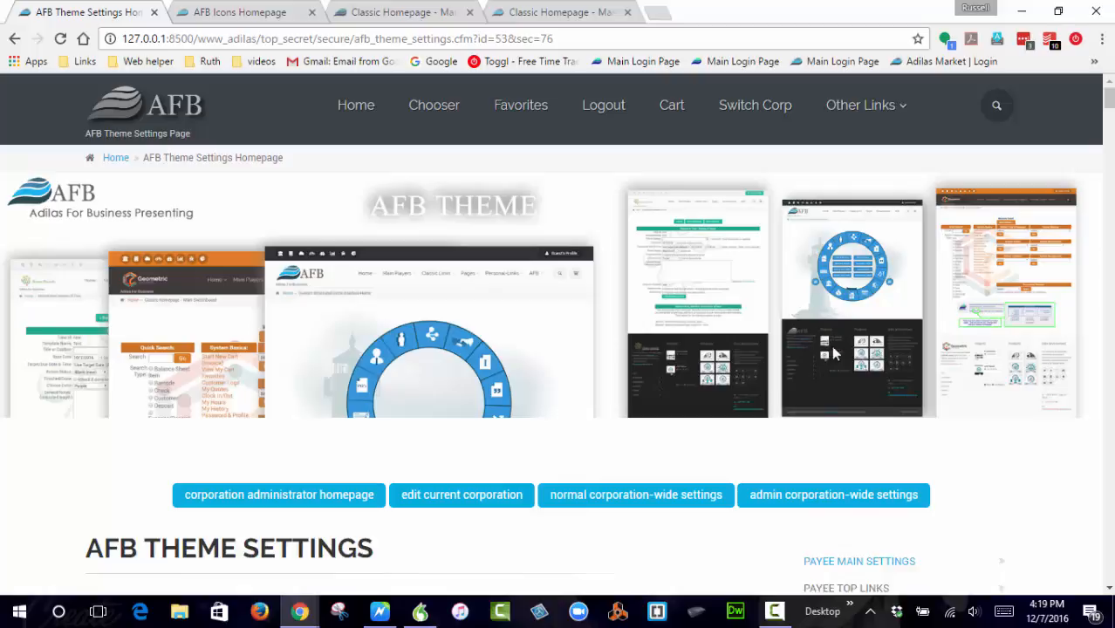
scroll(689, 471, down, 4)
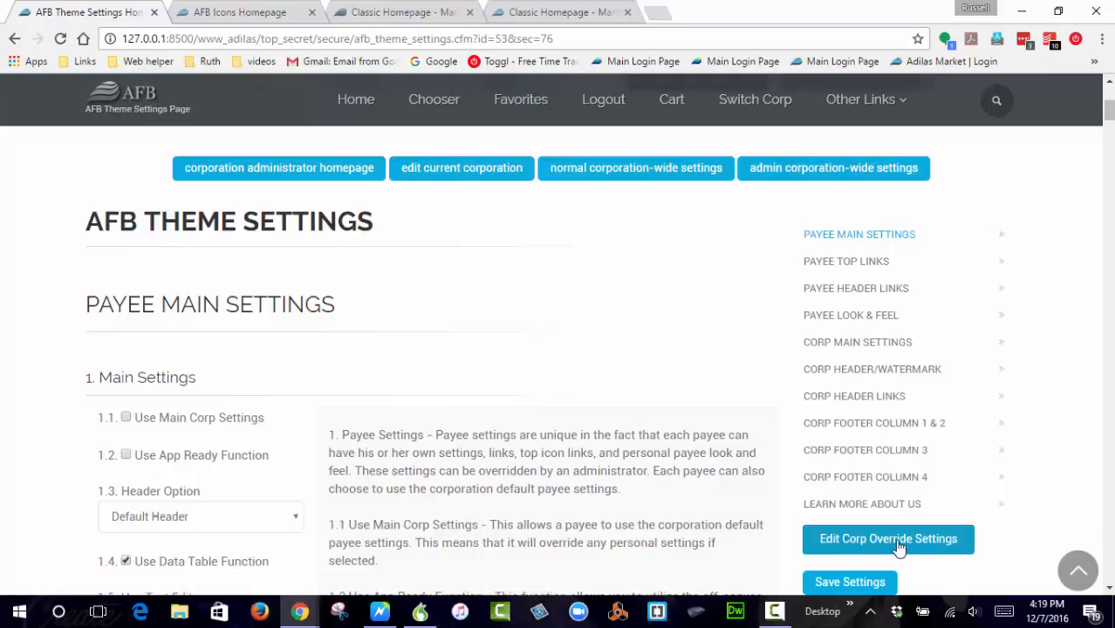
click(848, 550)
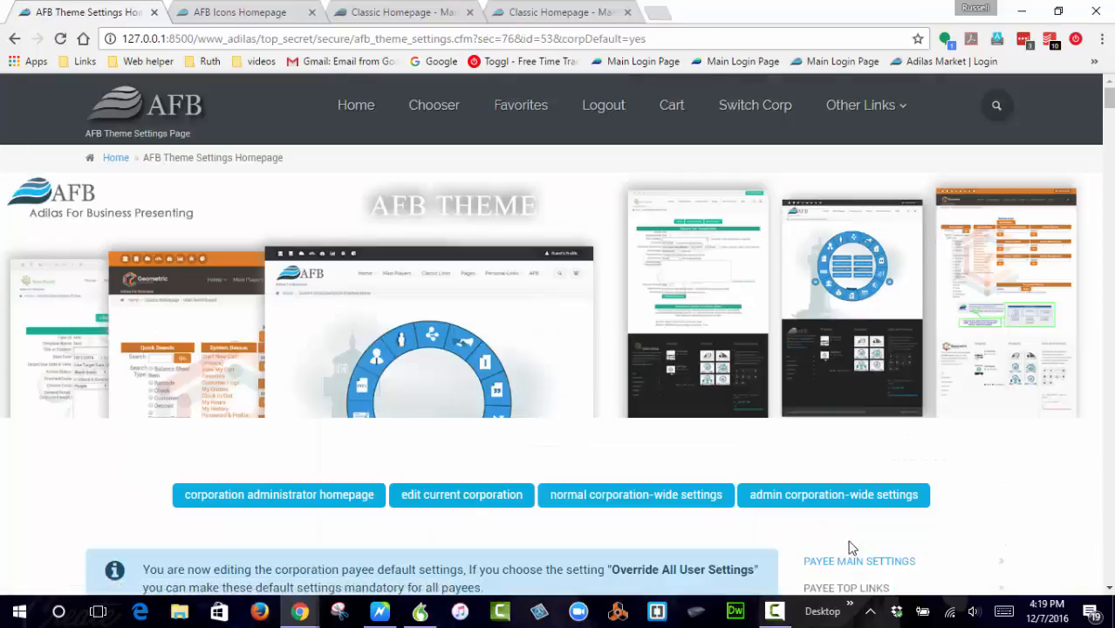
scroll(838, 532, down, 5)
click(861, 468)
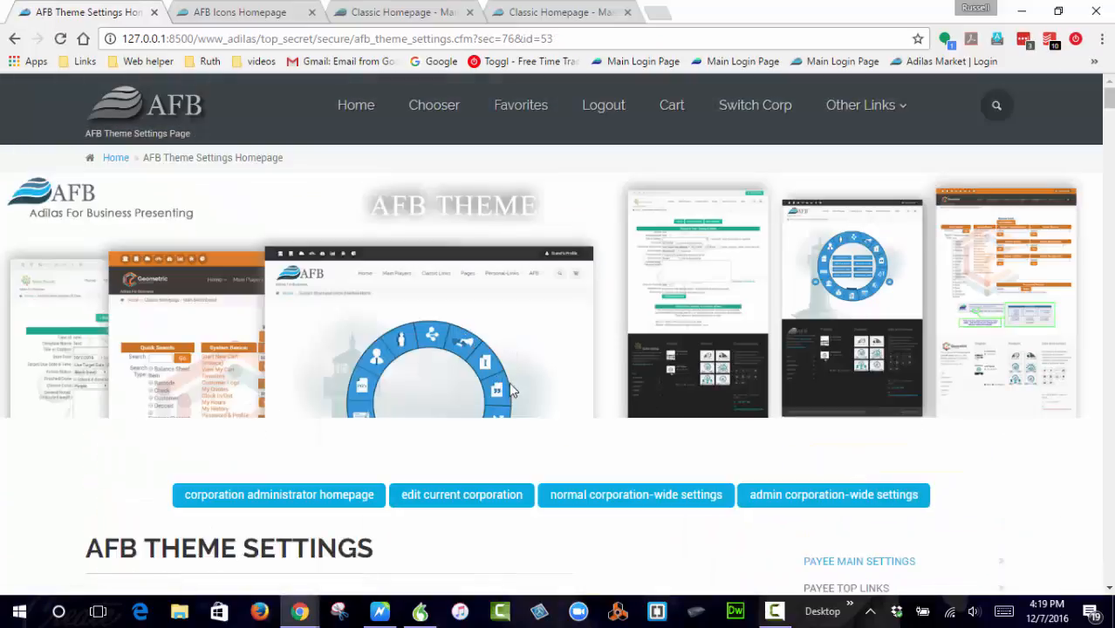
scroll(532, 349, down, 4)
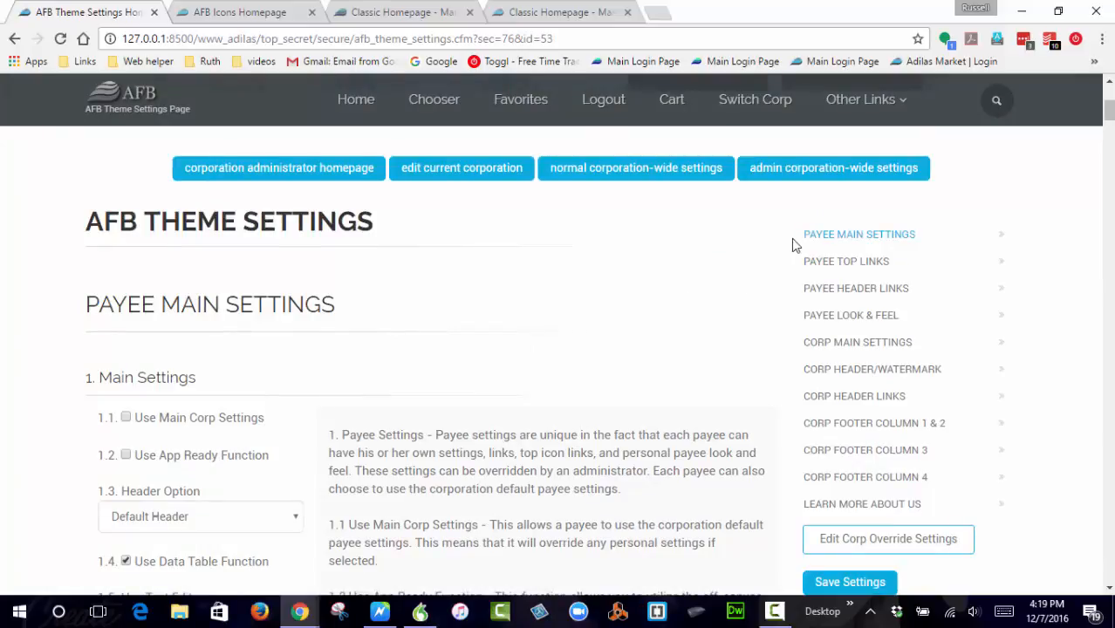
scroll(752, 287, up, 4)
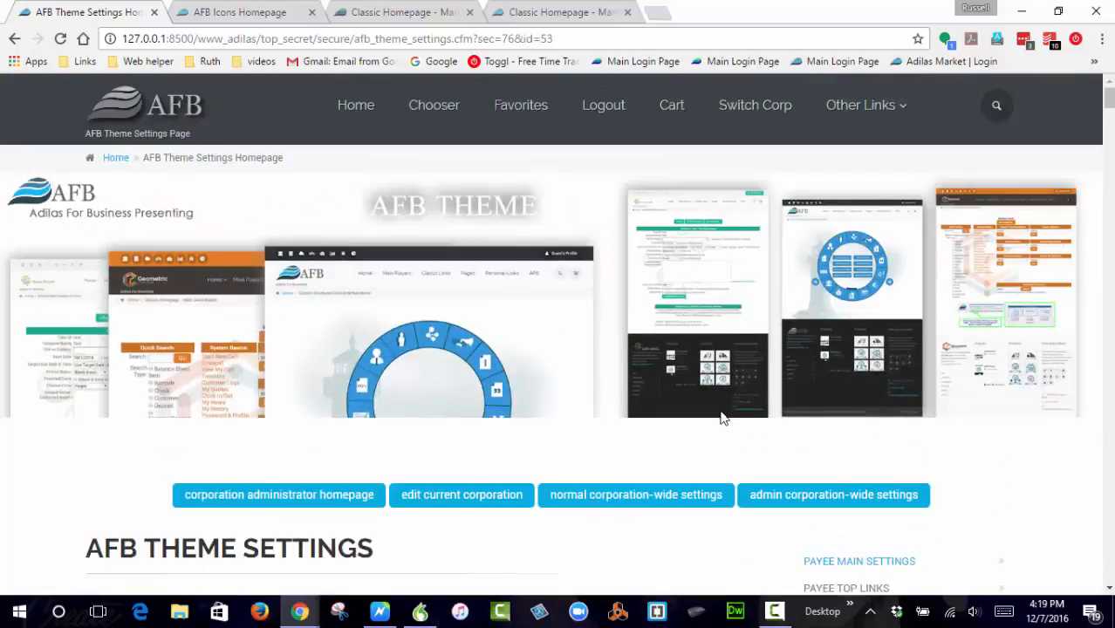
- Return to the homepage and reopen the AFB theme settings through the quick link above the logo
click(113, 157)
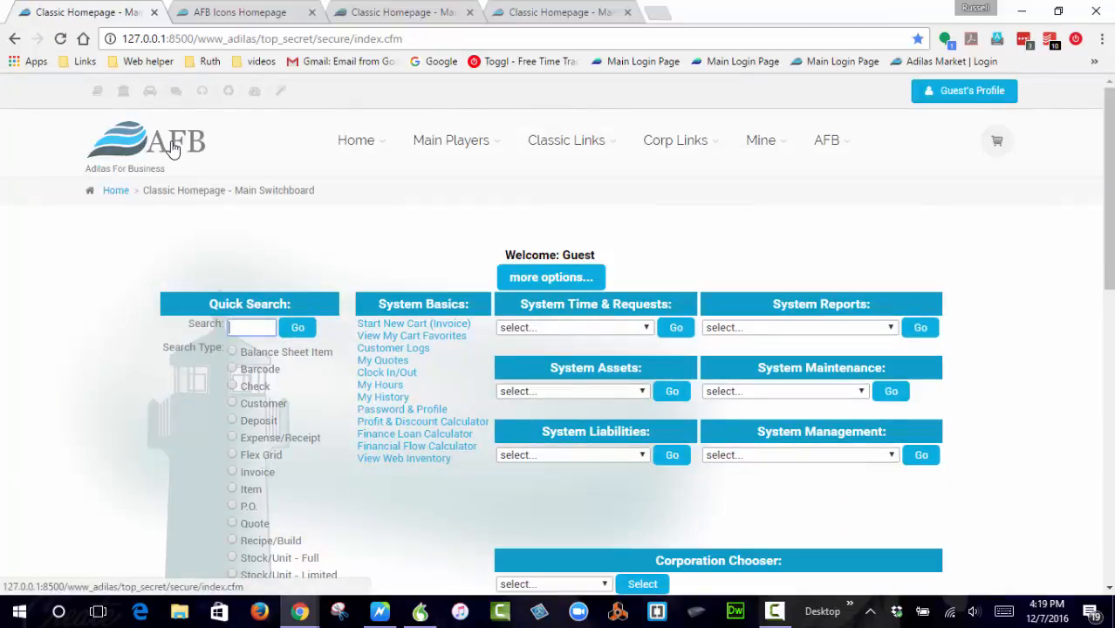
click(280, 91)
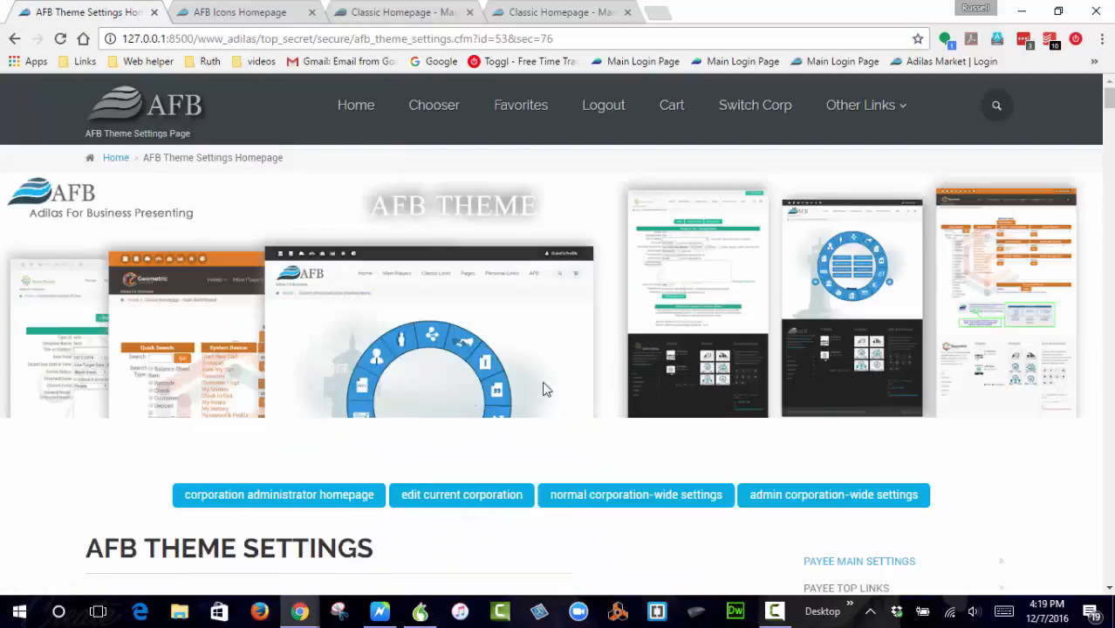
scroll(543, 389, down, 4)
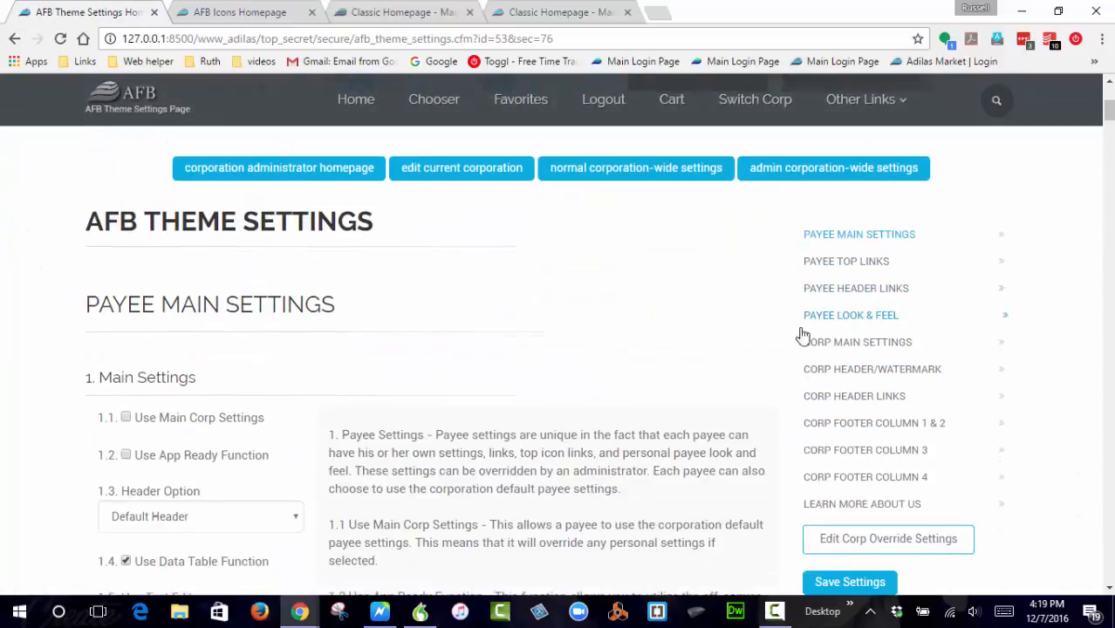
scroll(720, 379, up, 4)
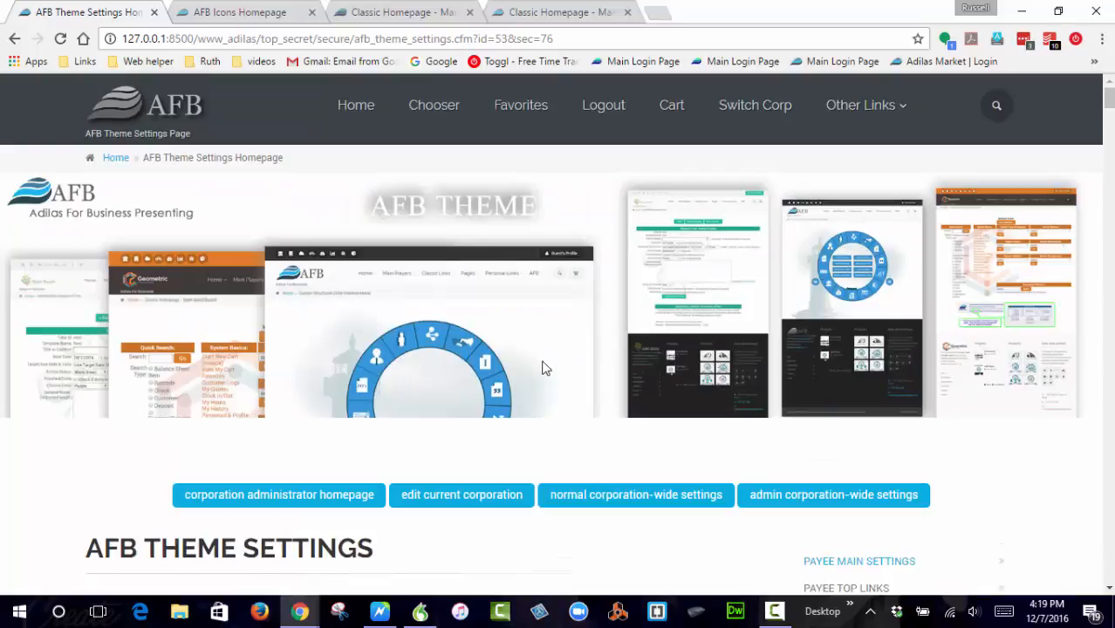
- Go back to the homepage and open AFB Theme Settings from the AFB Setting links
key(alt+Left)
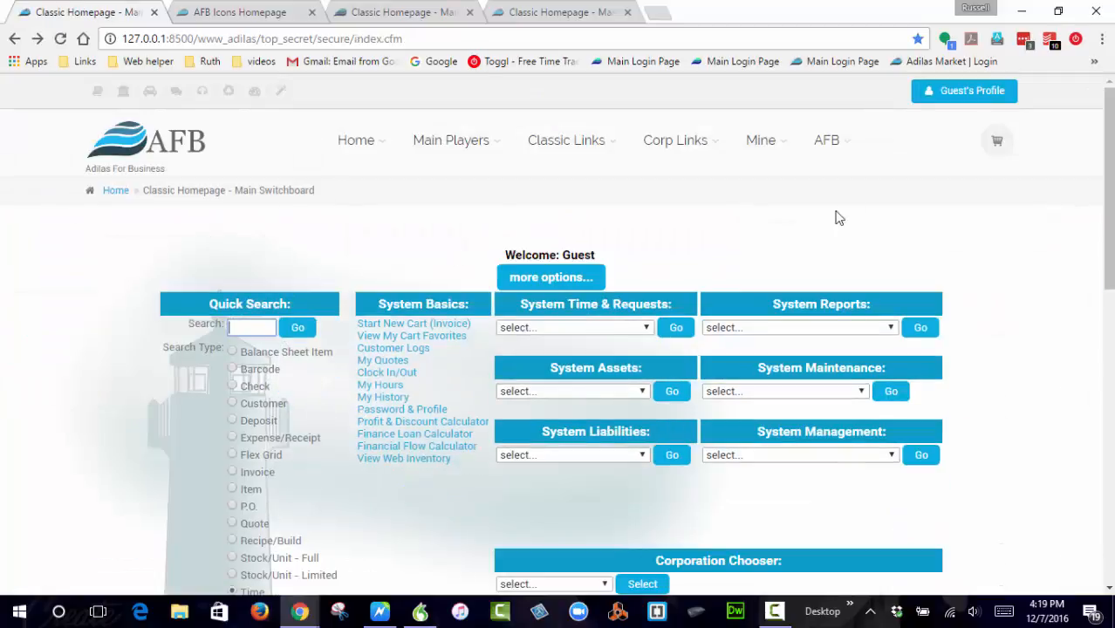
mouse_move(838, 145)
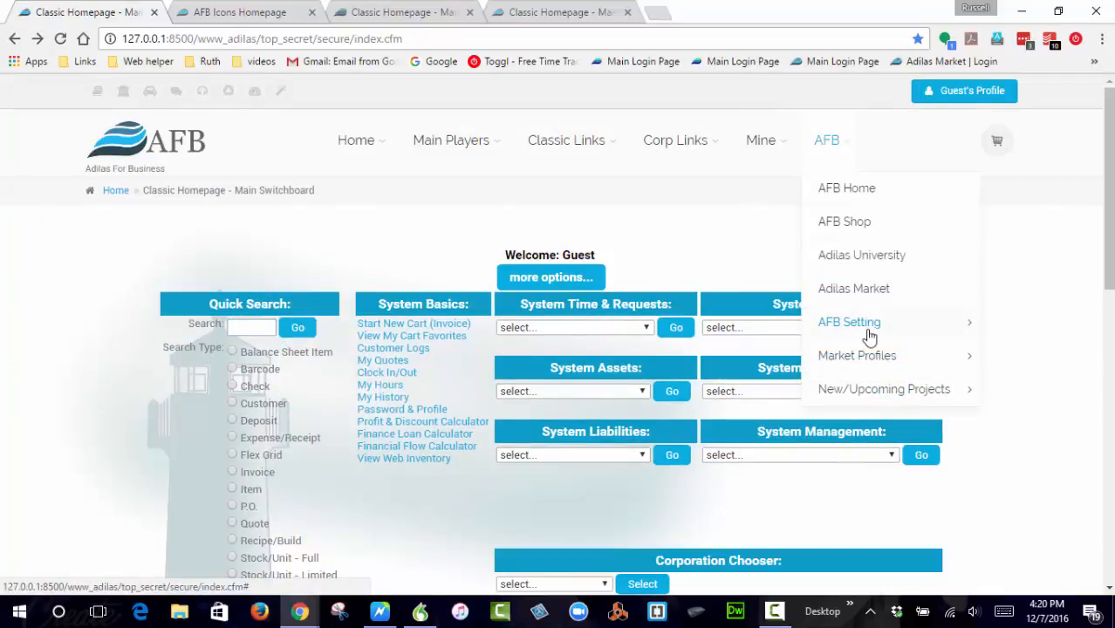
mouse_move(869, 334)
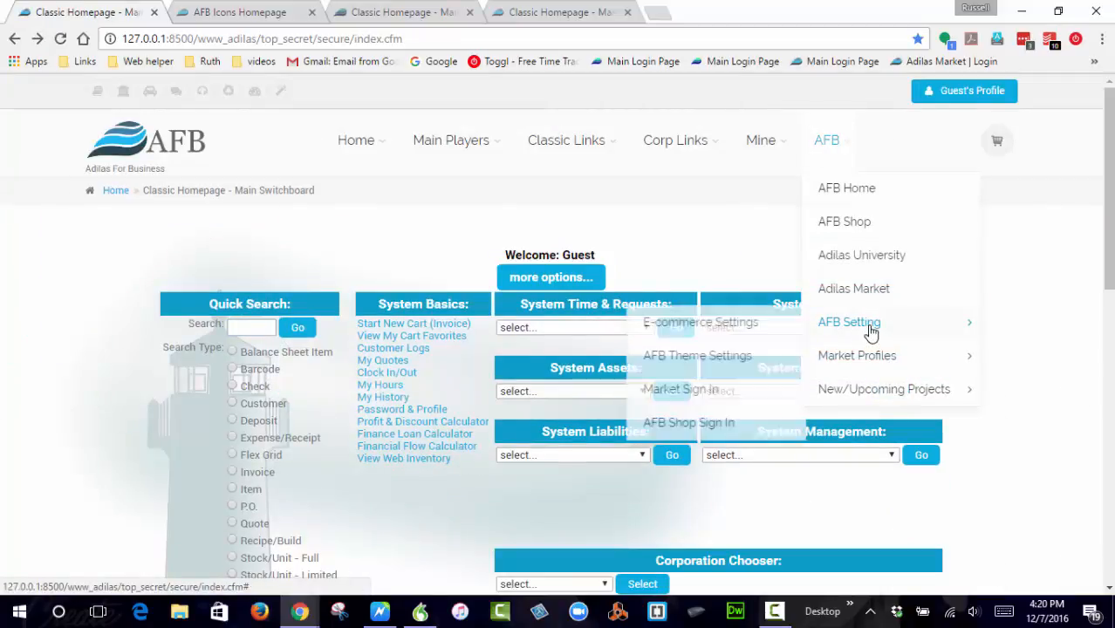
click(694, 357)
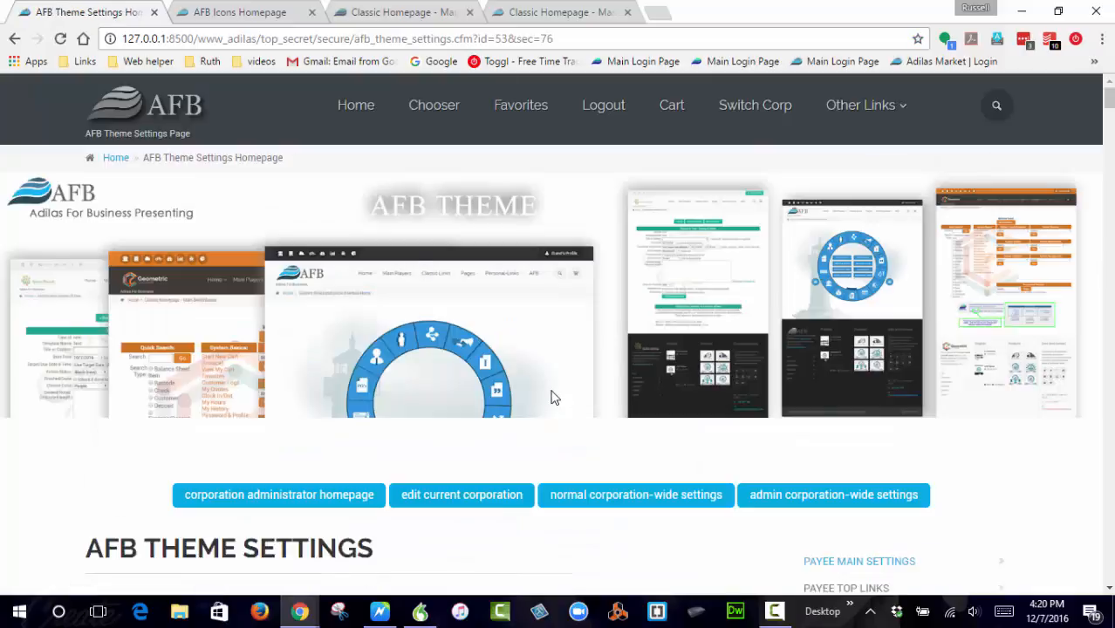
- Return to the homepage through the logo and bring up the AFB theme settings page again
click(145, 122)
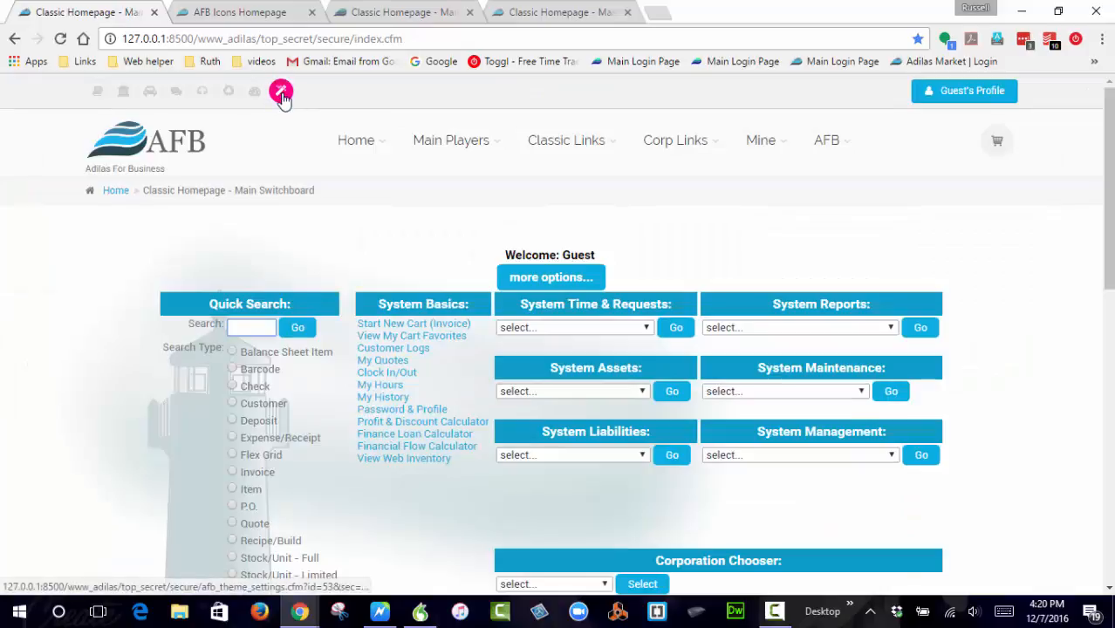
click(282, 94)
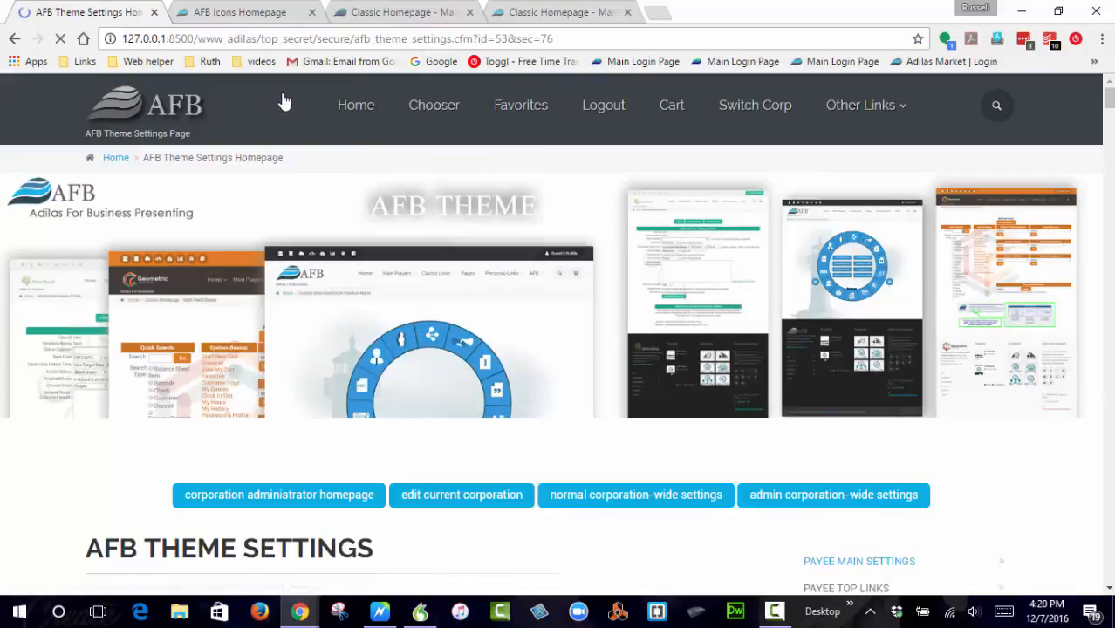
scroll(558, 287, down, 4)
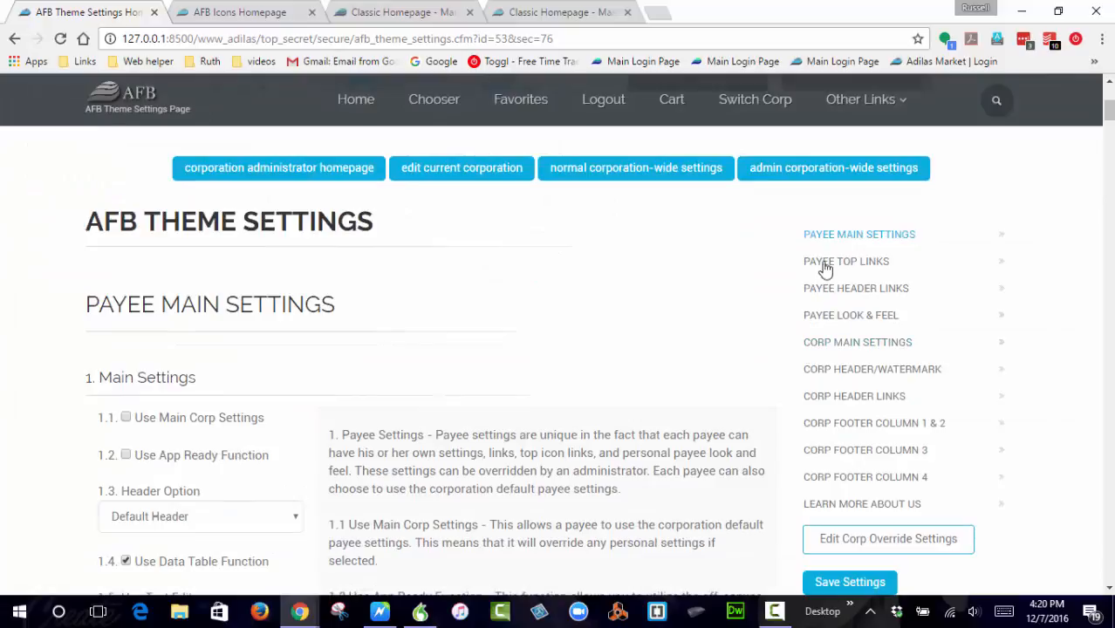
scroll(502, 375, up, 3)
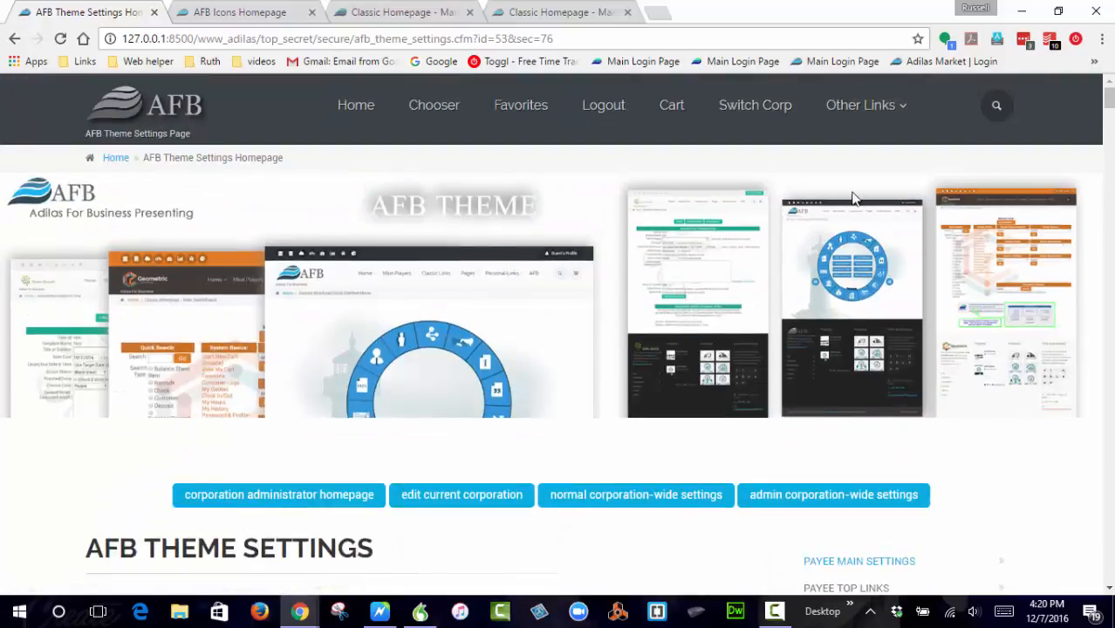
- Set the Top Color to Dark Top in the Payee Look & Feel settings and save
scroll(742, 457, down, 2)
scroll(743, 457, down, 2)
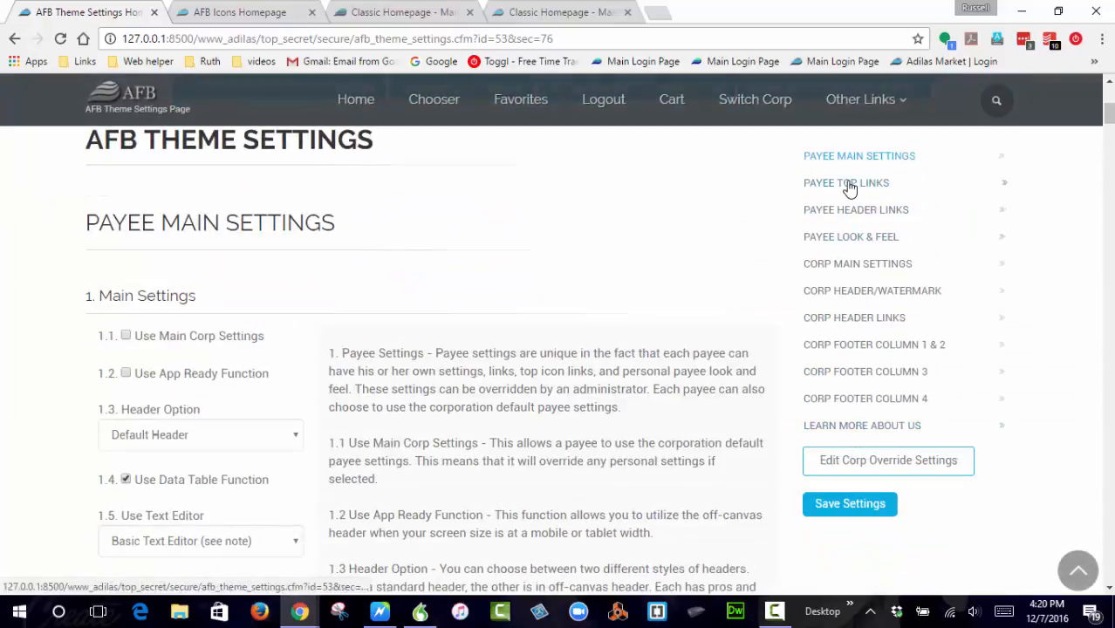
click(844, 240)
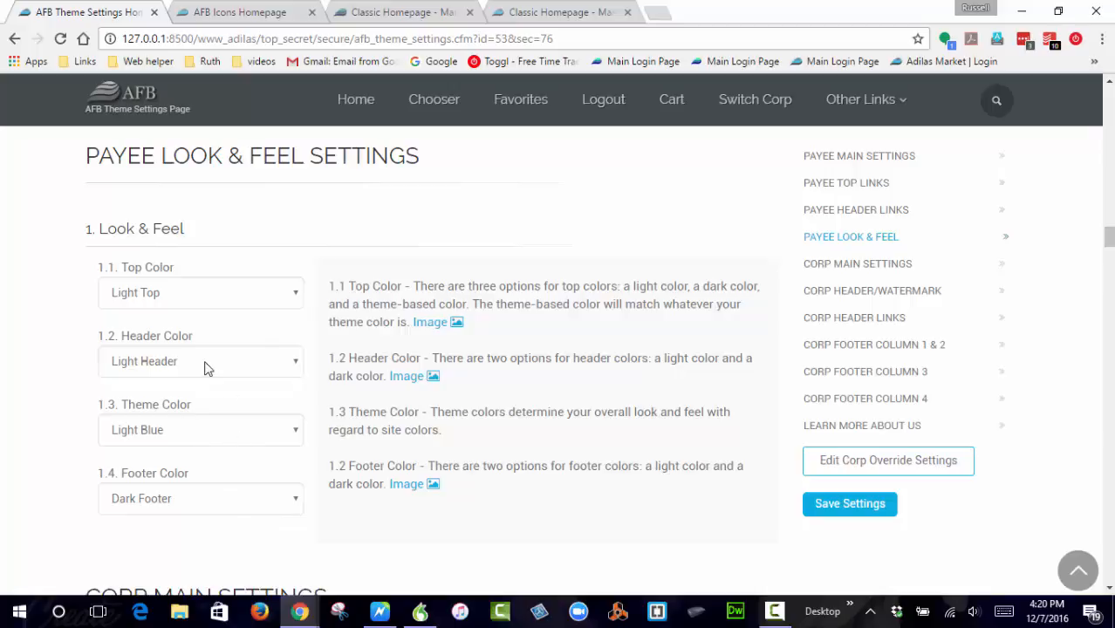
click(211, 292)
click(167, 336)
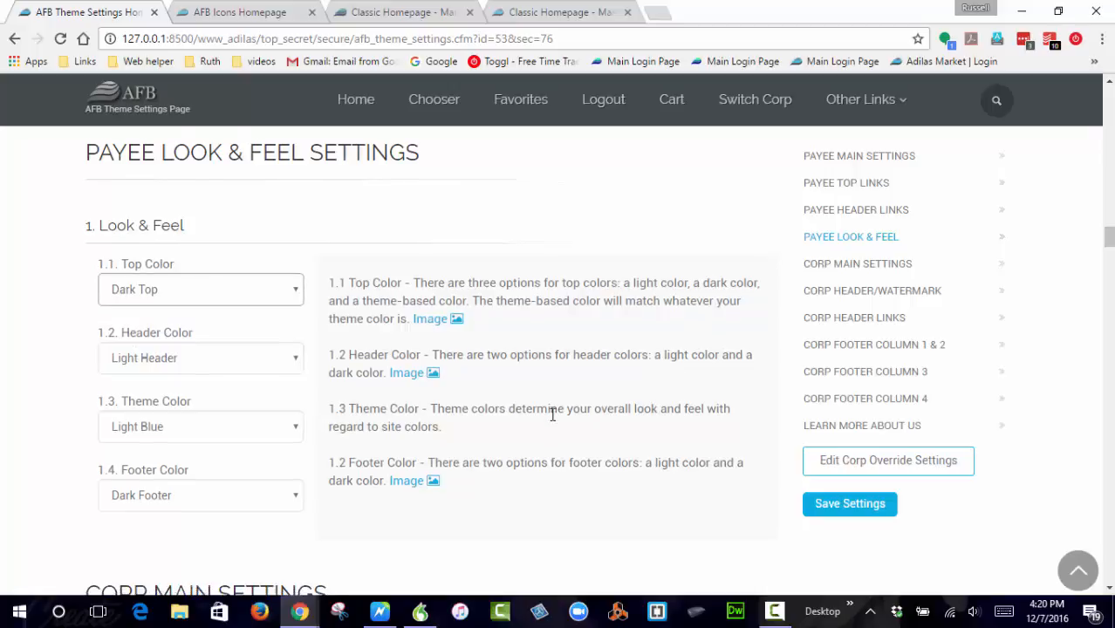
scroll(833, 490, down, 1)
click(840, 513)
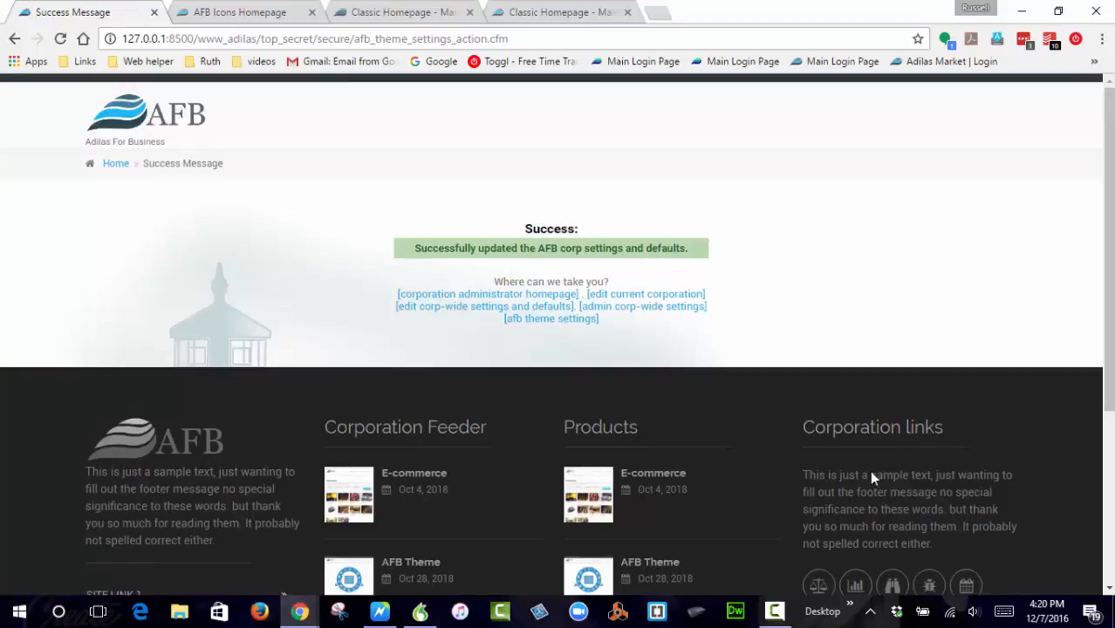
- Return to the theme settings and view the Corp Header/Watermark and Corp Footer Column 1 & 2 sections
key(alt+Left)
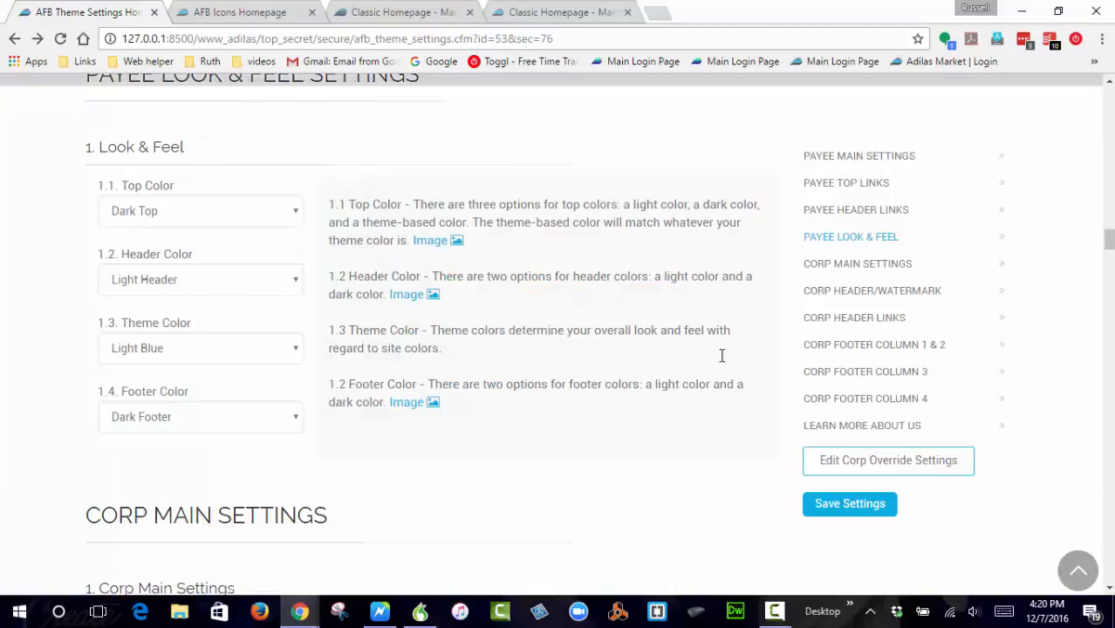
drag(1108, 243, 1108, 98)
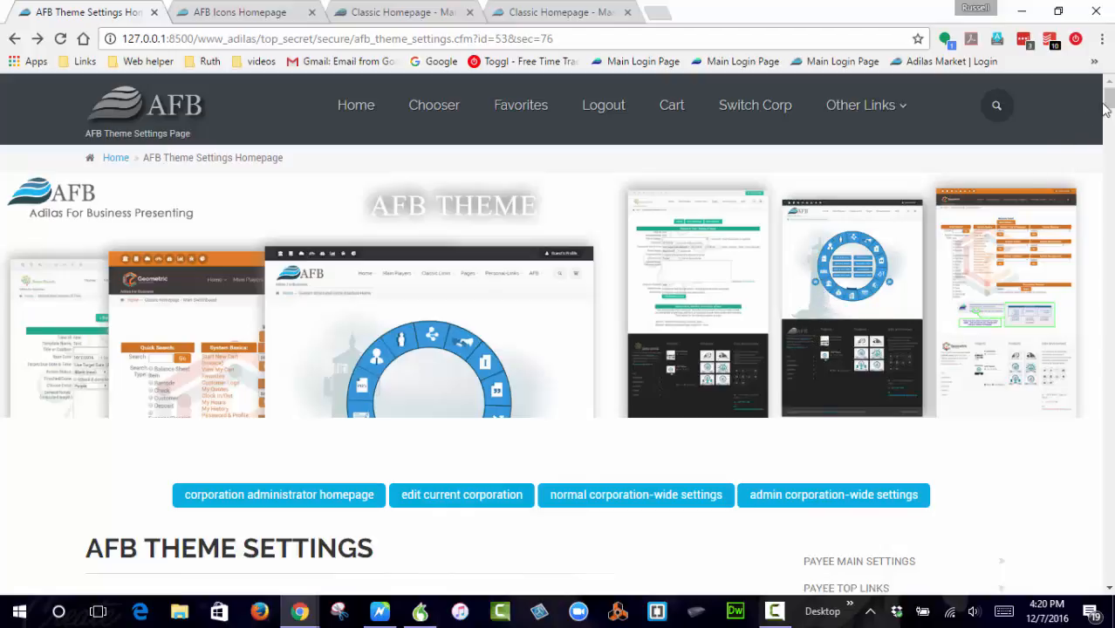
scroll(908, 472, down, 3)
scroll(870, 402, down, 2)
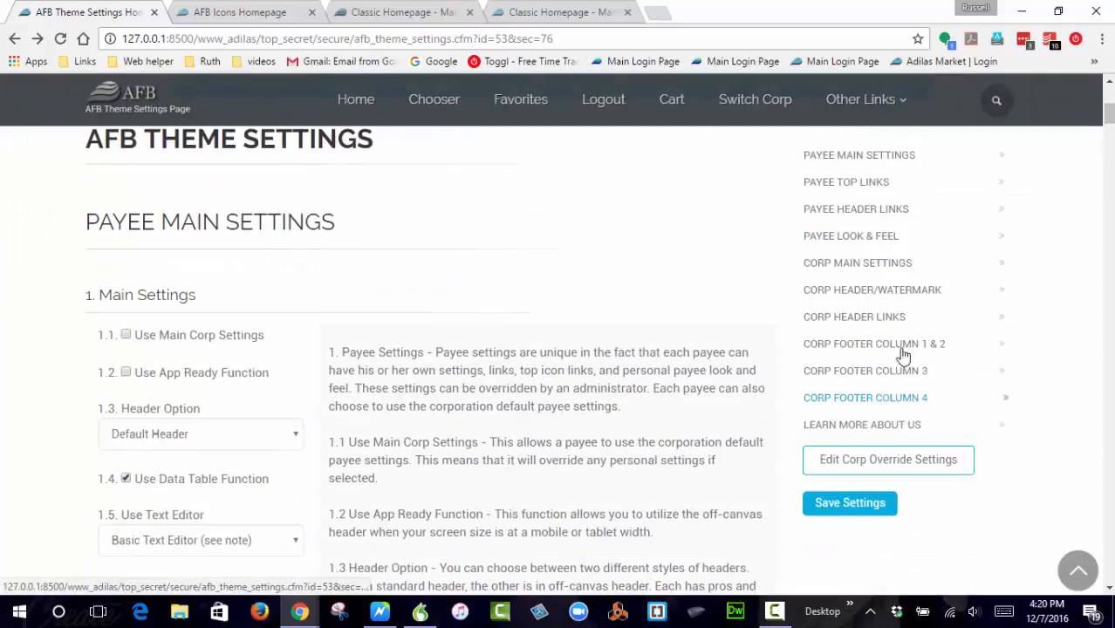
click(864, 297)
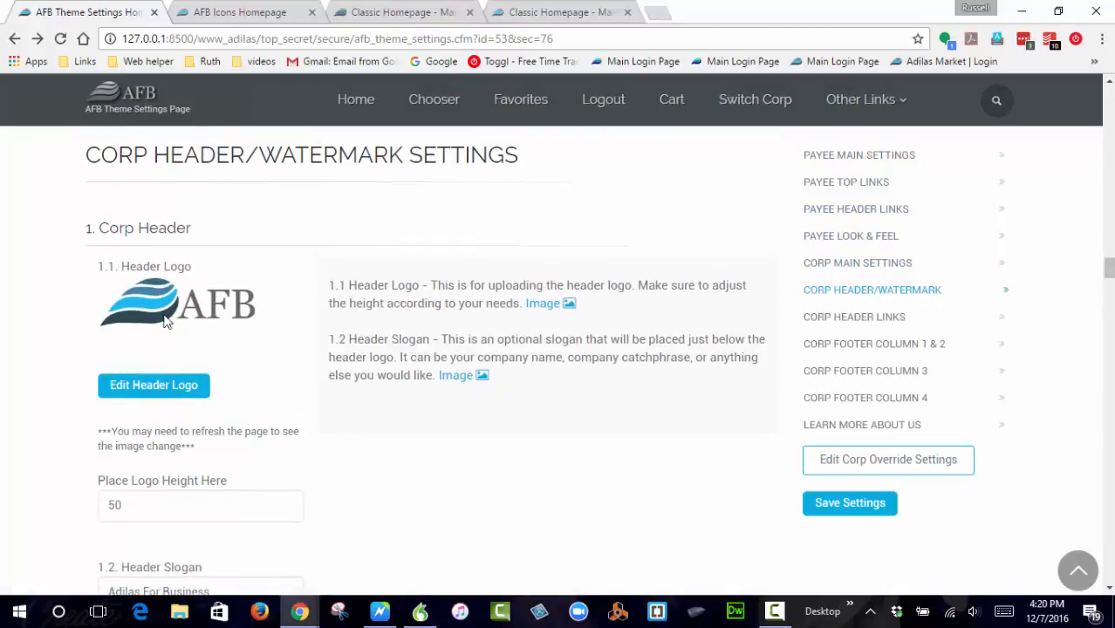
click(844, 349)
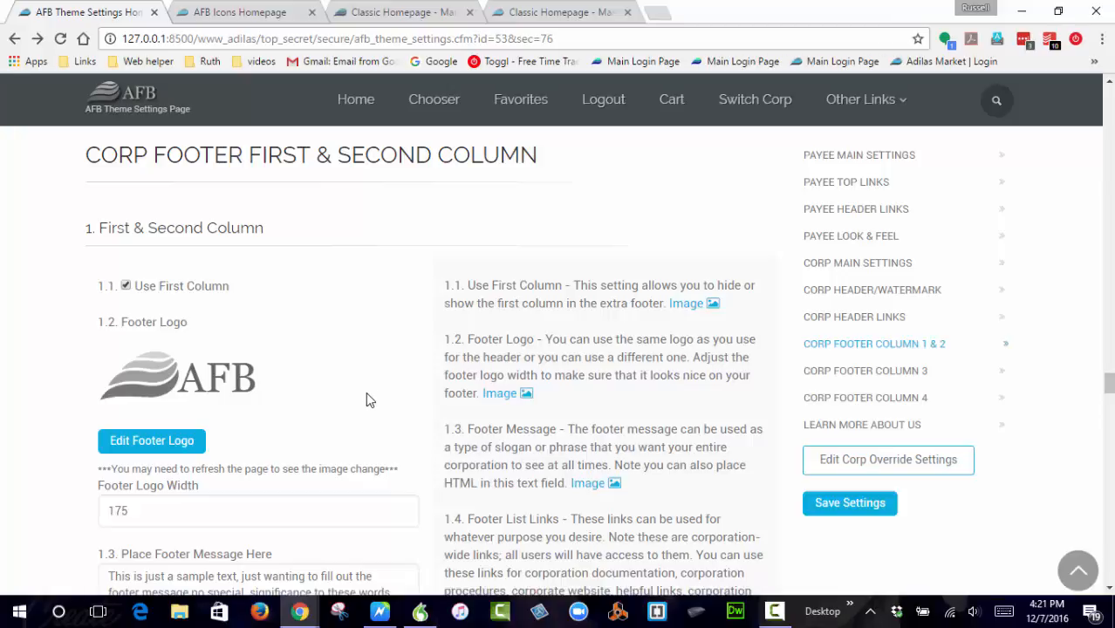
- Save the theme settings and inspect the header and footer of the homepage
click(840, 510)
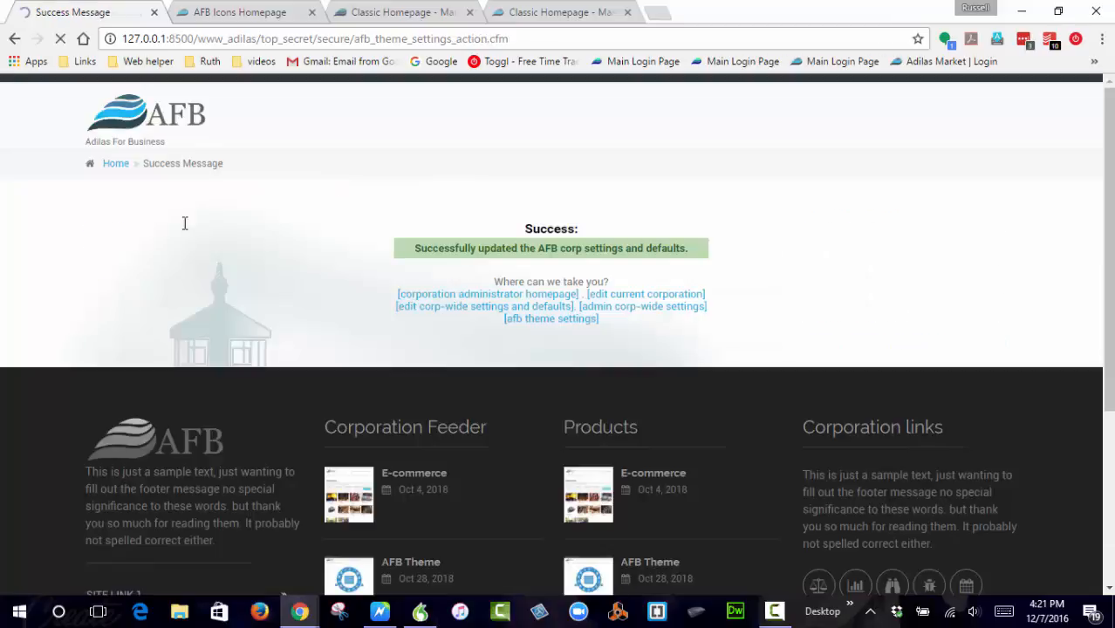
click(171, 117)
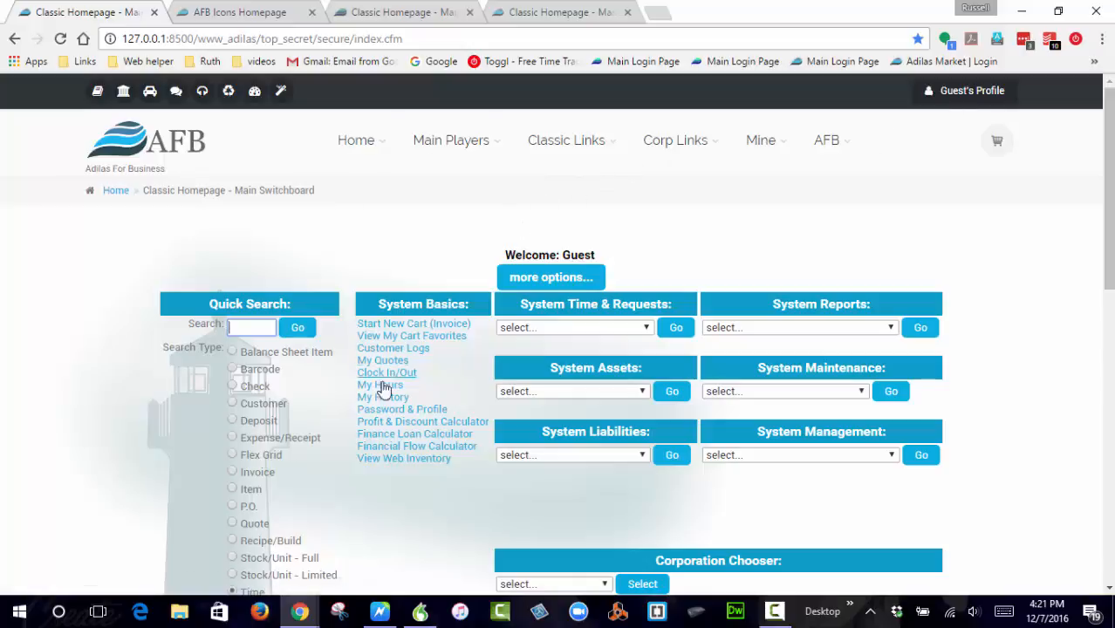
scroll(453, 286, down, 15)
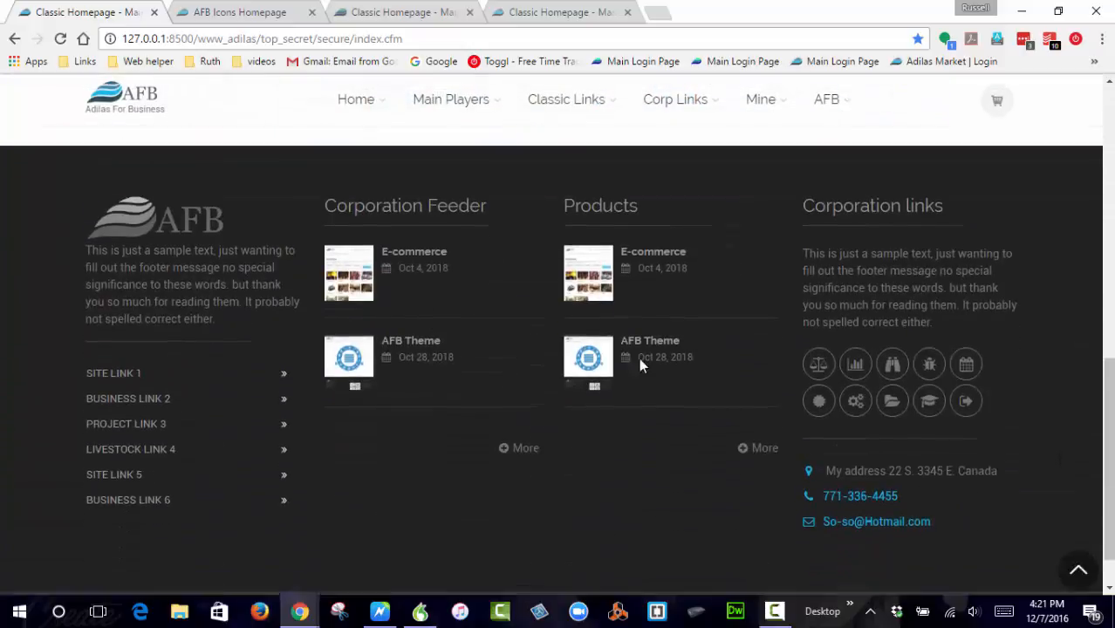
scroll(416, 433, up, 15)
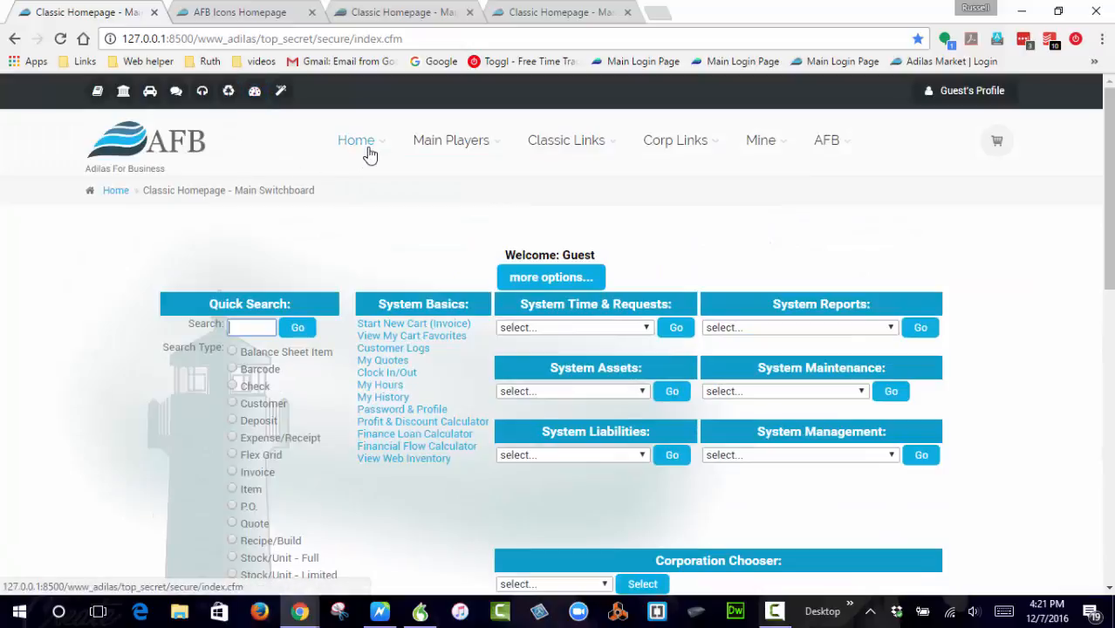
- Open the Chooser page and go on to the further free and paid interface choices
mouse_move(370, 153)
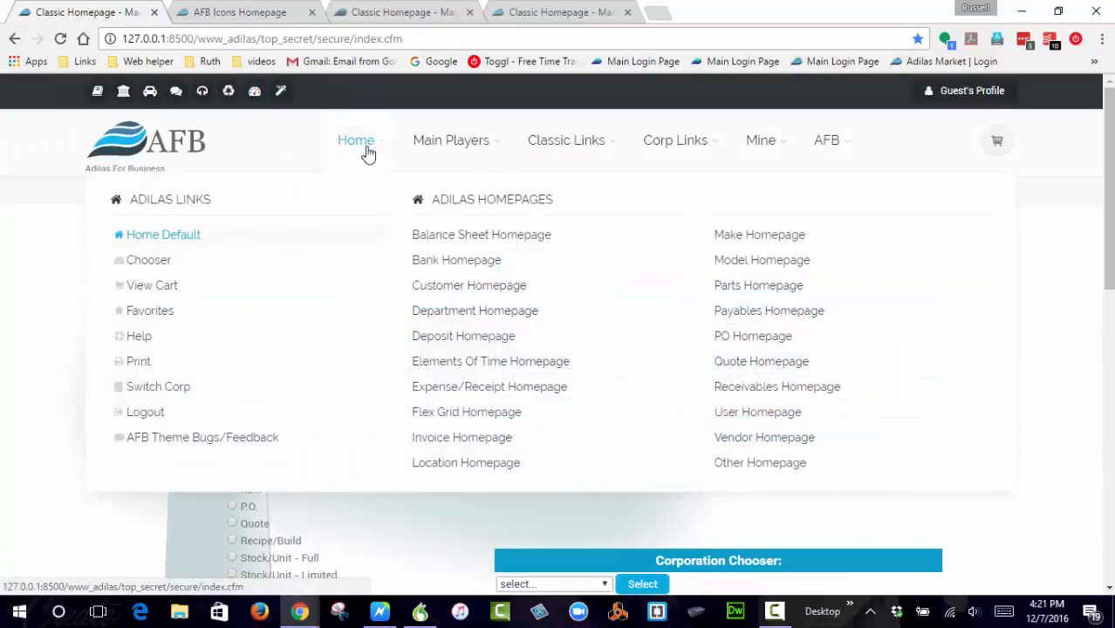
click(146, 262)
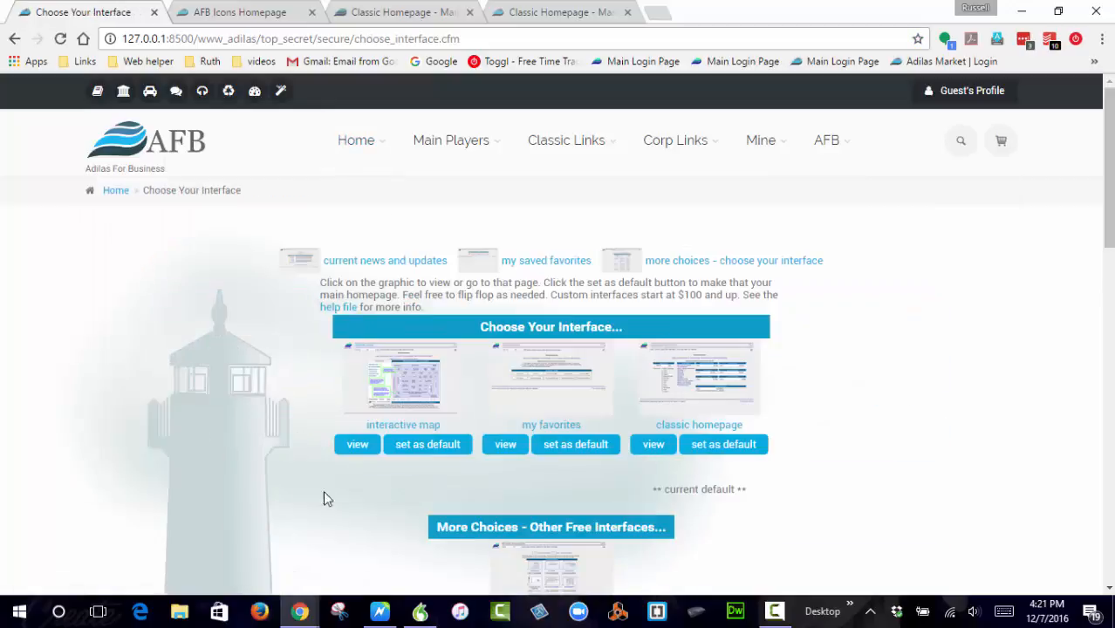
scroll(554, 392, down, 3)
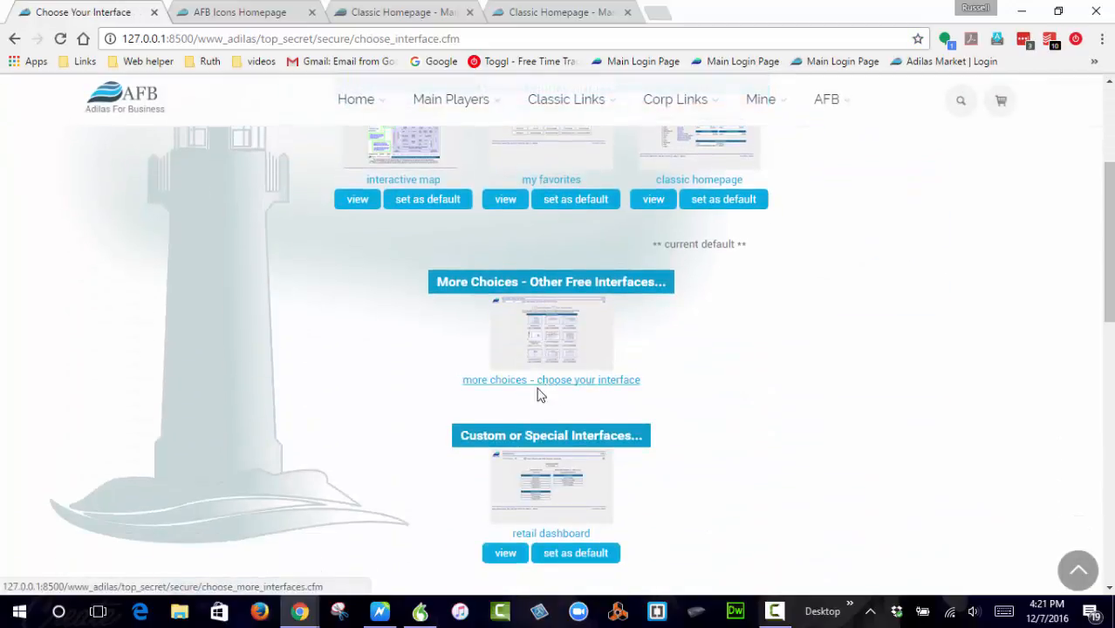
scroll(542, 391, down, 5)
scroll(541, 366, up, 5)
click(561, 381)
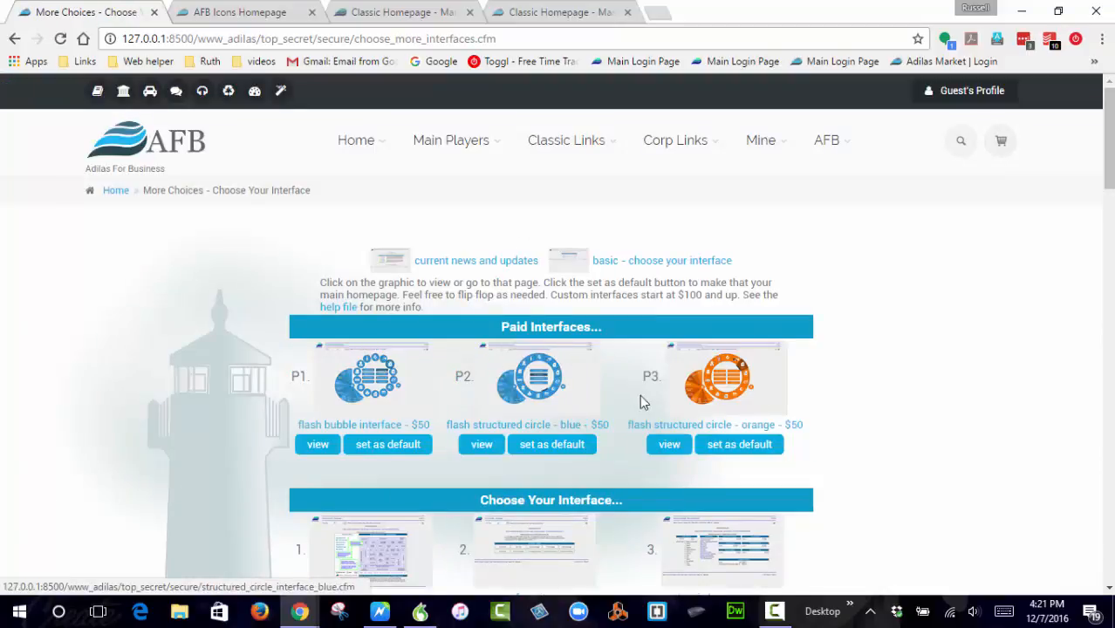
- Set the flash structured circle - blue interface as the default and open the homepage
click(550, 448)
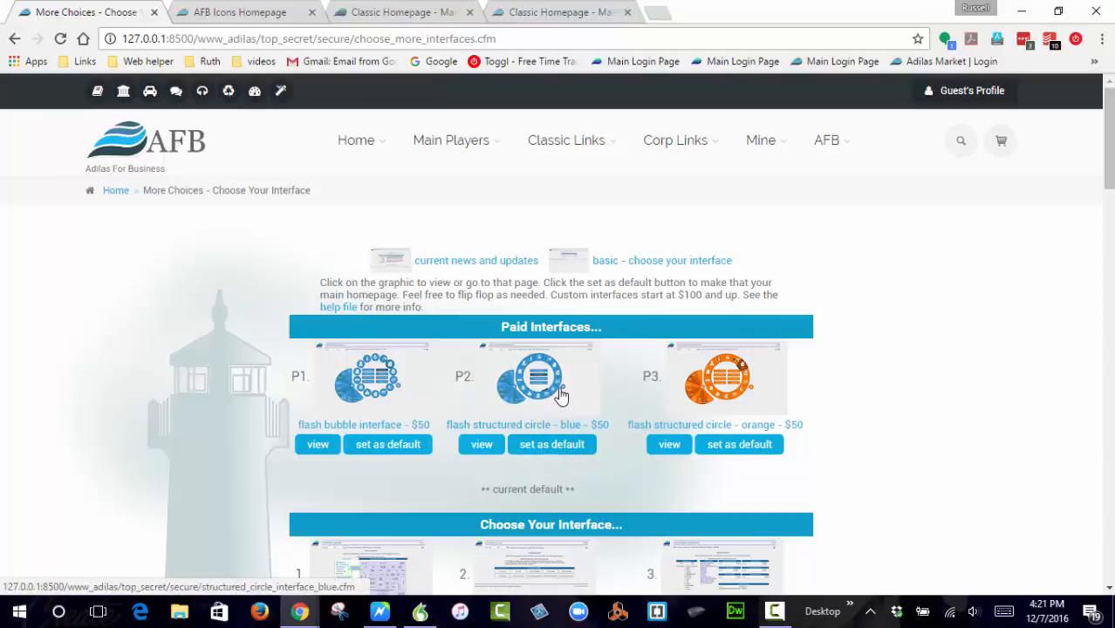
click(563, 446)
click(162, 145)
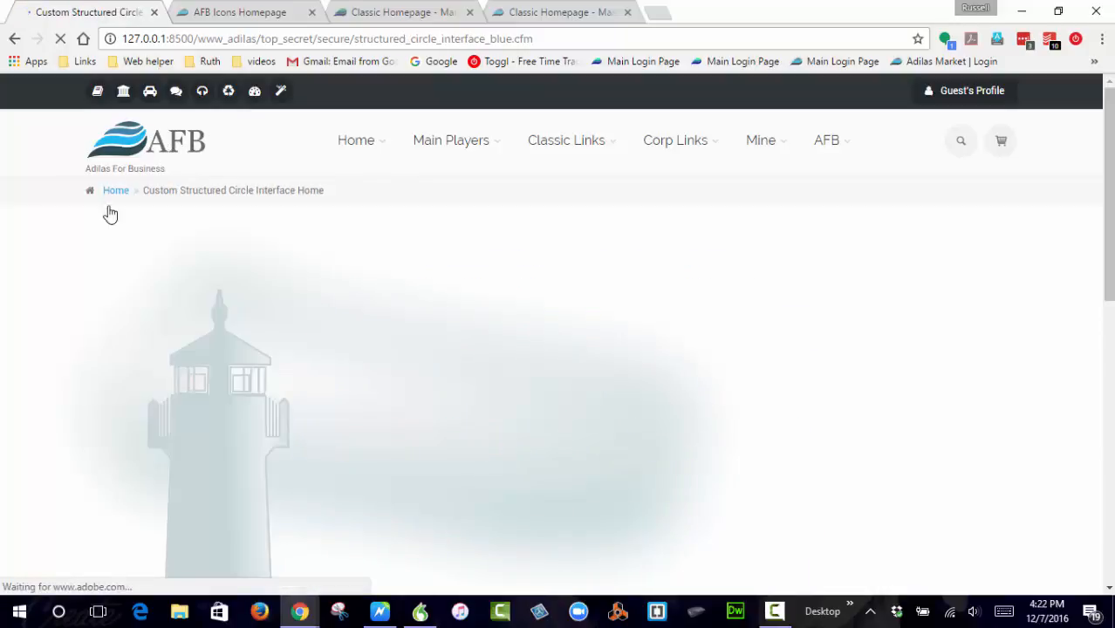
- Look over the blue structured circle homepage down to its footer and explore the link groups on the wheel
scroll(1026, 301, down, 4)
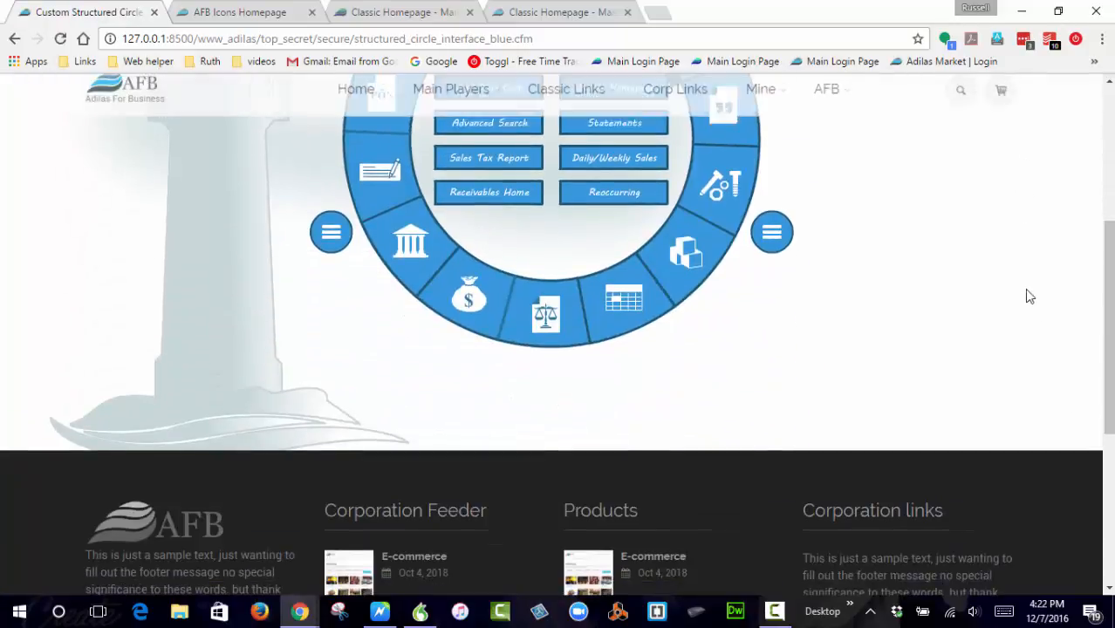
scroll(959, 302, down, 3)
scroll(737, 493, up, 7)
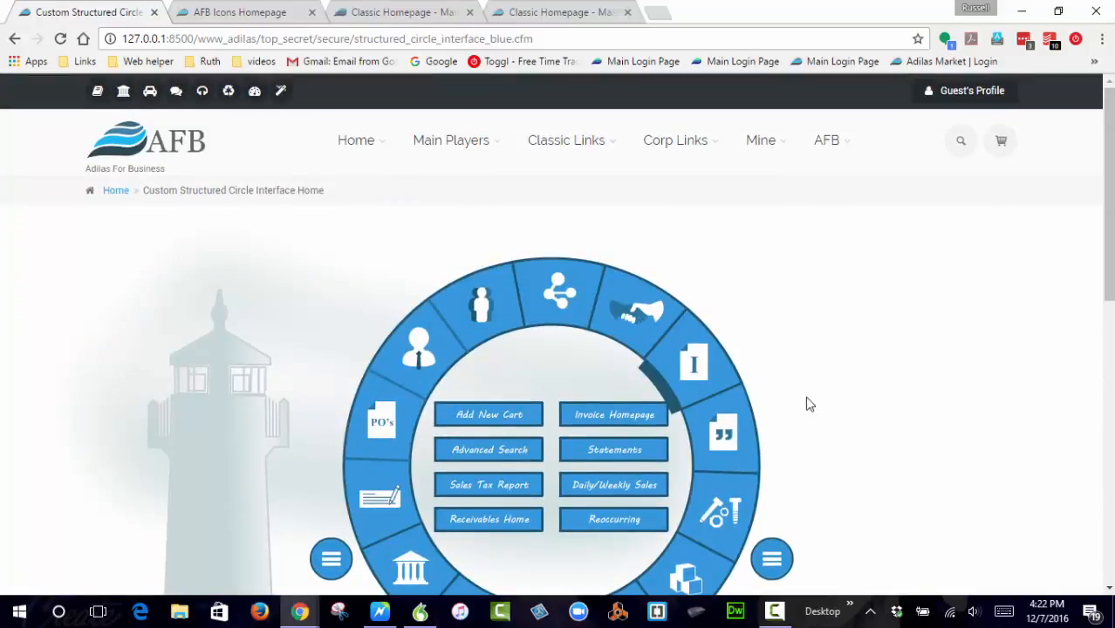
click(480, 306)
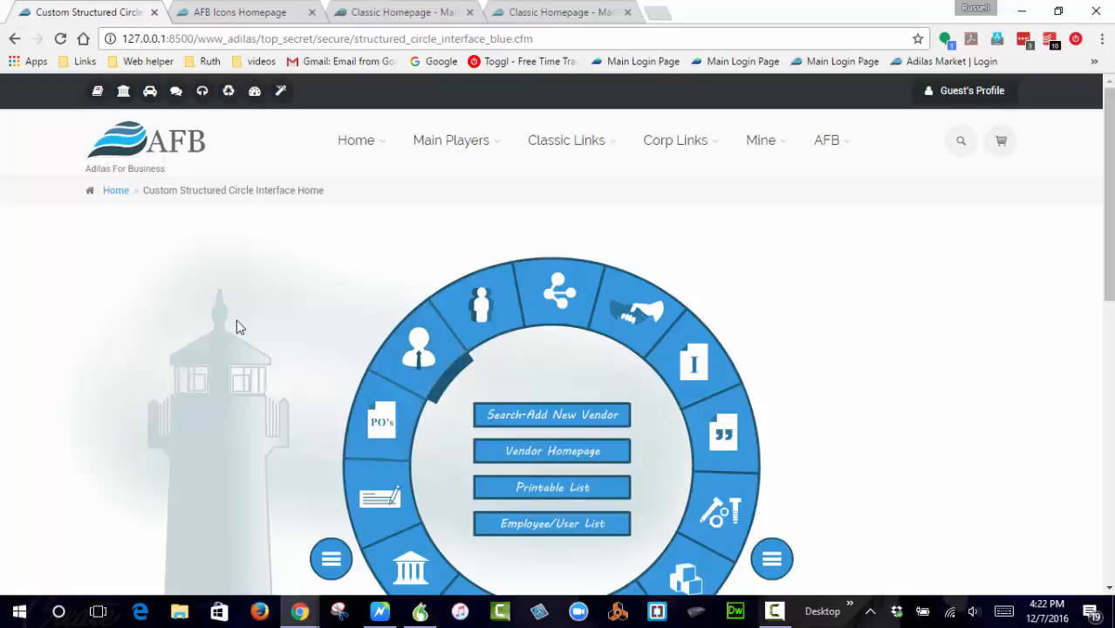
- Switch to the first Classic Homepage tab on adilasdata3.biz and open its structured circle interface for comparison
click(233, 13)
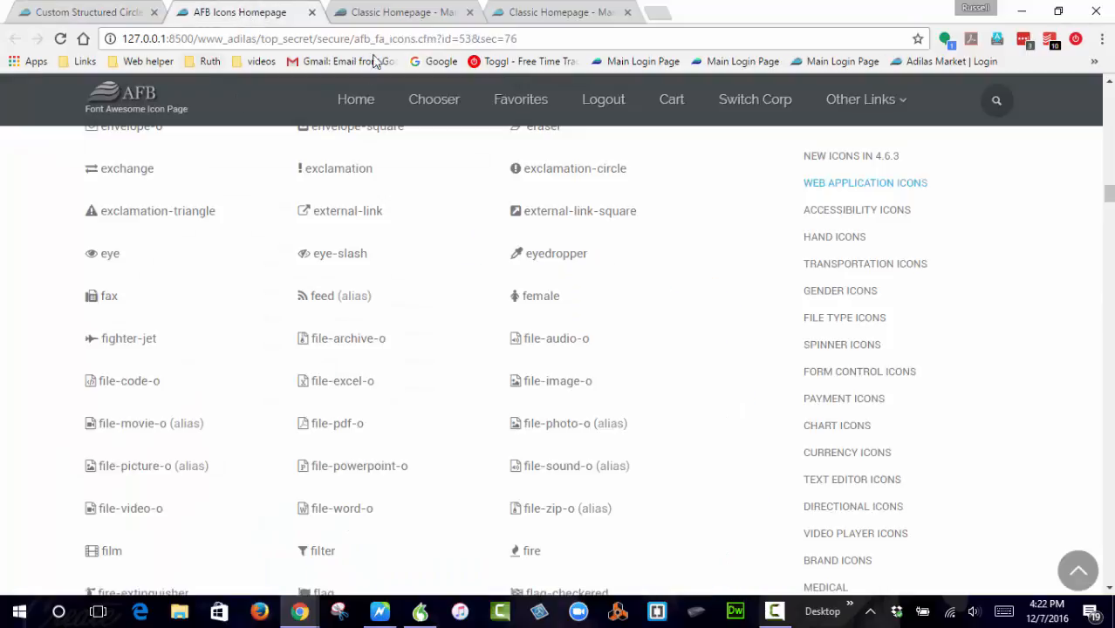
click(409, 13)
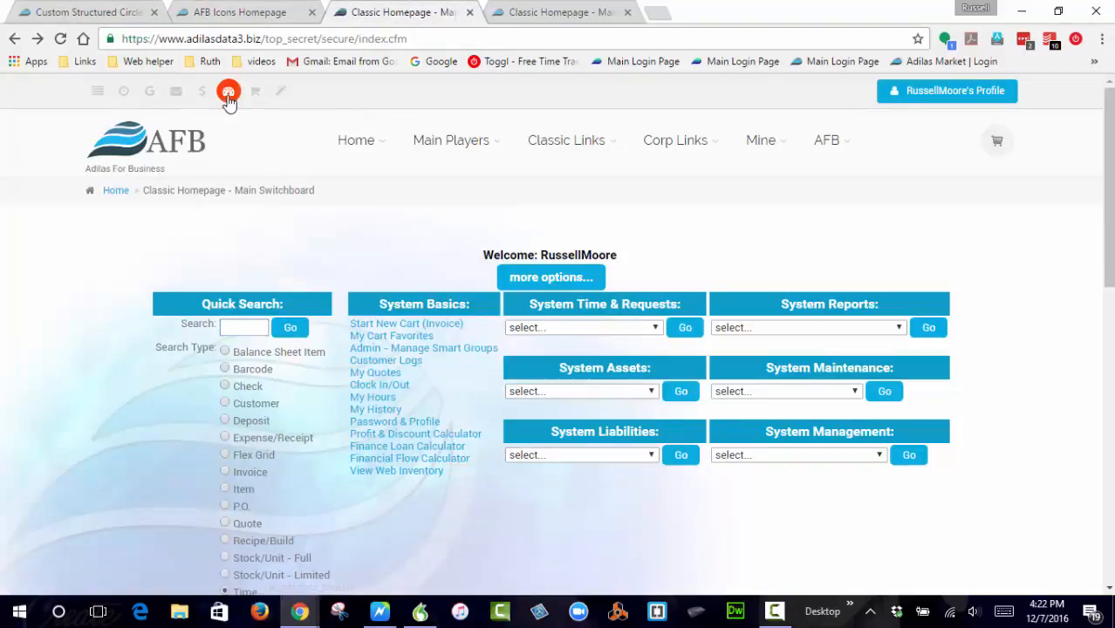
click(229, 92)
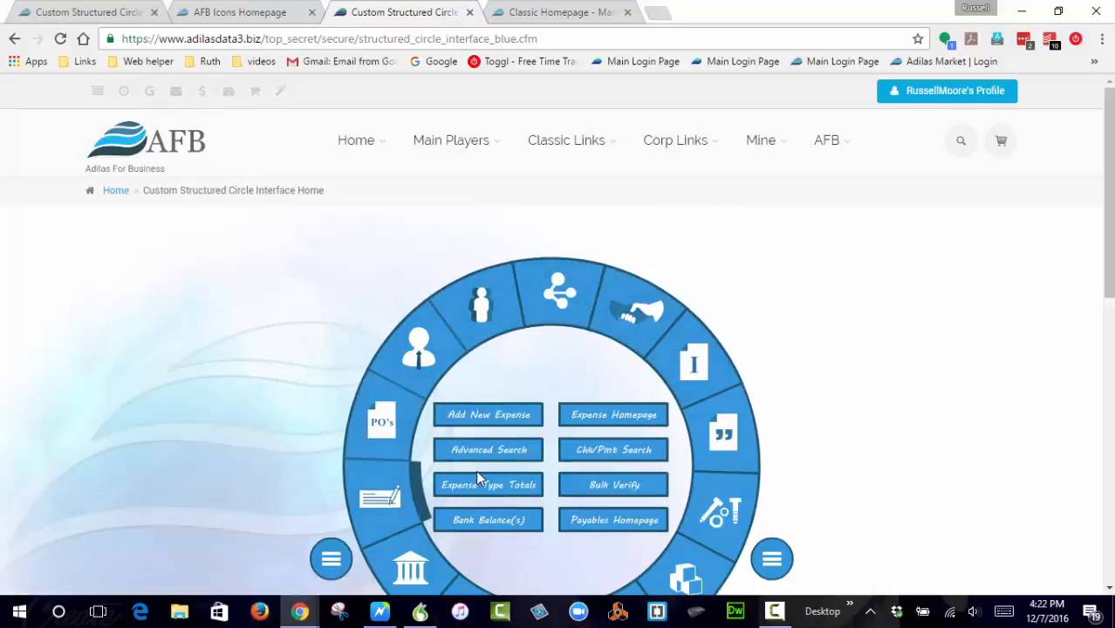
- Return to the local structured circle homepage and close the AFB Icons Homepage and Classic Homepage tabs
click(119, 15)
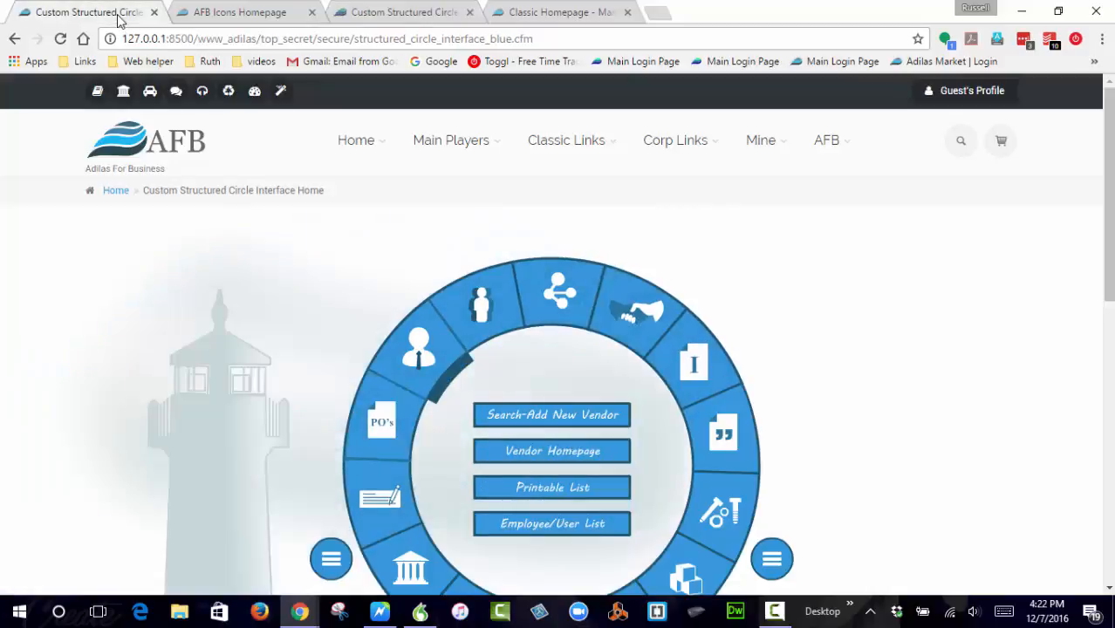
click(312, 13)
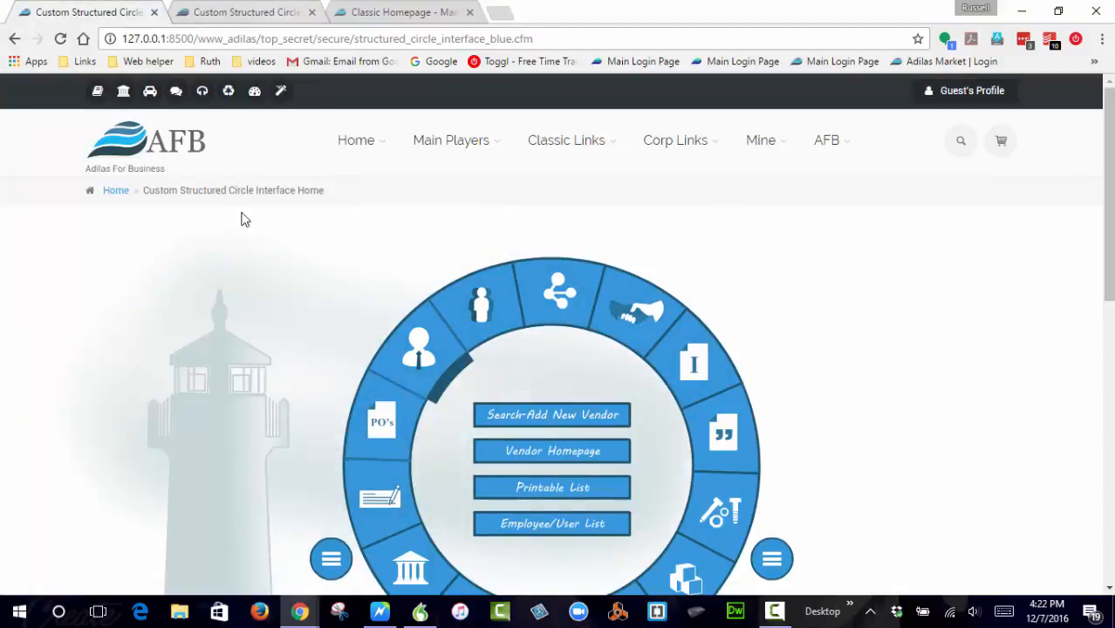
click(469, 13)
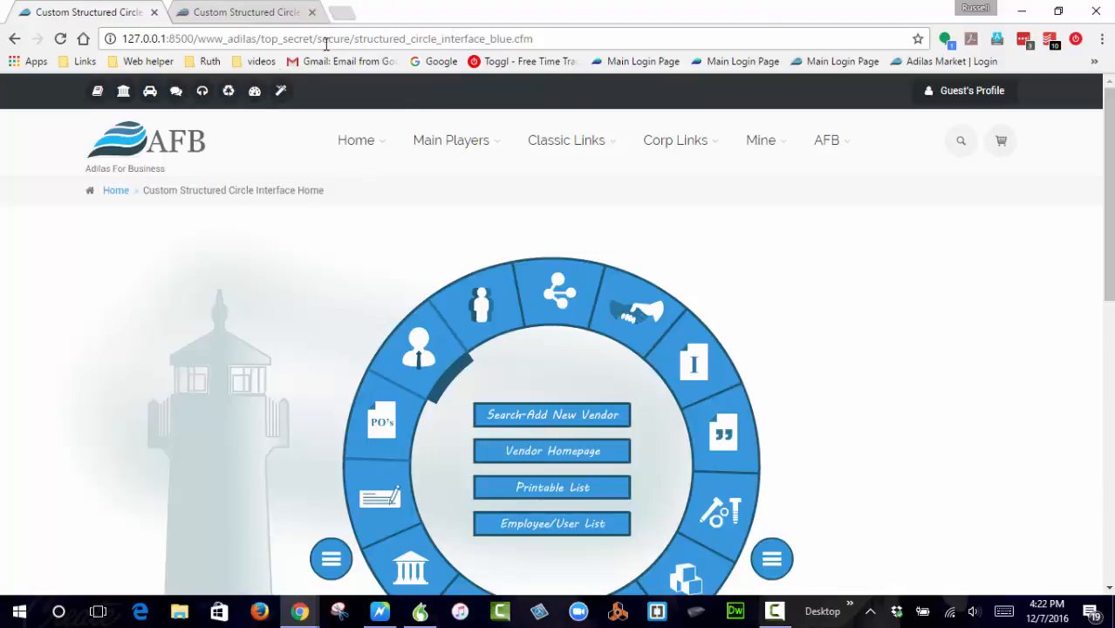
scroll(227, 293, down, 5)
scroll(227, 294, up, 5)
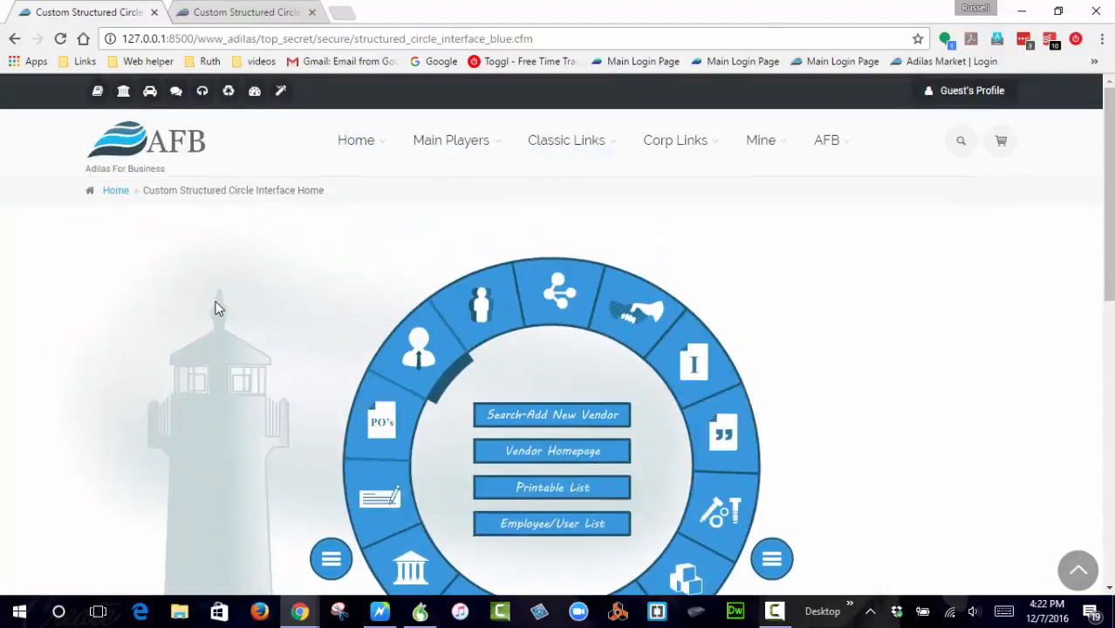
- Open the AFB theme settings and, in Payee Look & Feel, set Top Color to Theme Color Top and Theme Color to Orange
click(280, 91)
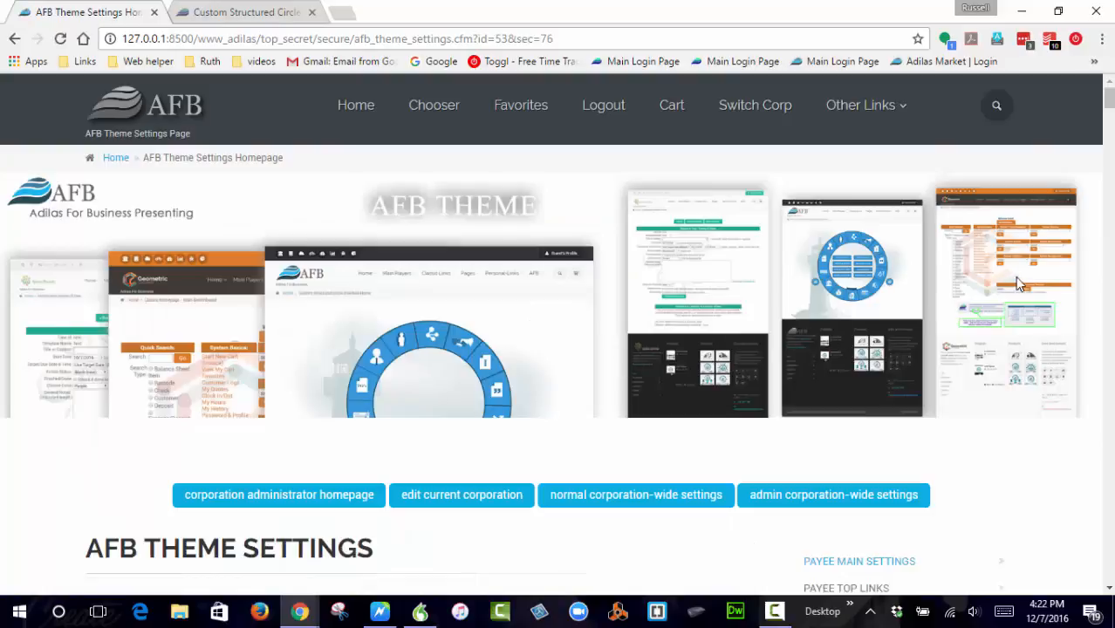
scroll(992, 321, down, 4)
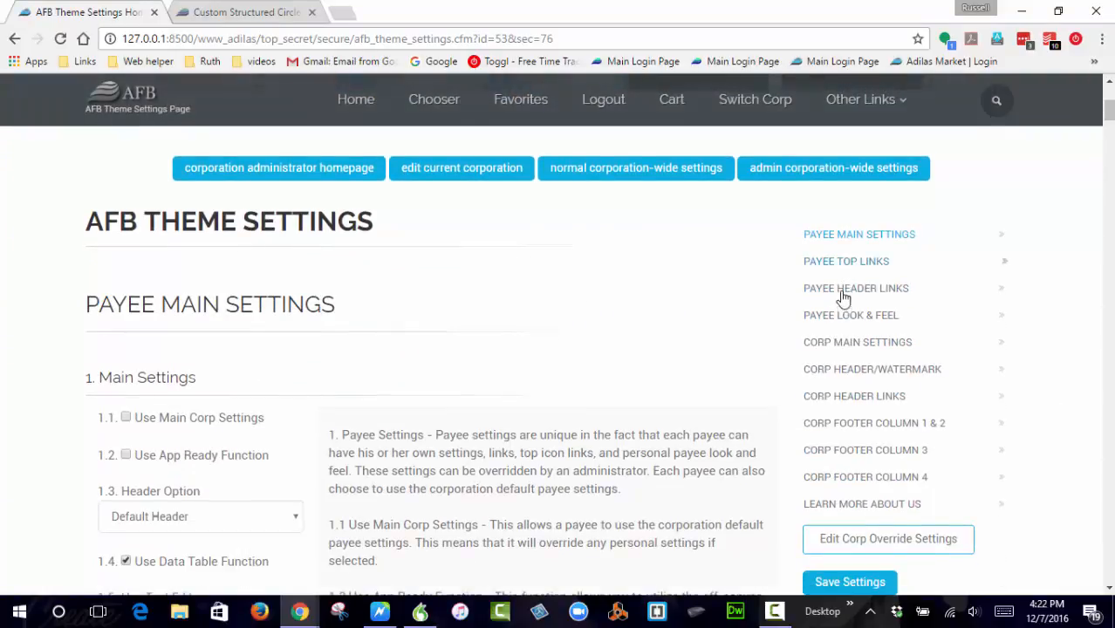
scroll(854, 319, down, 5)
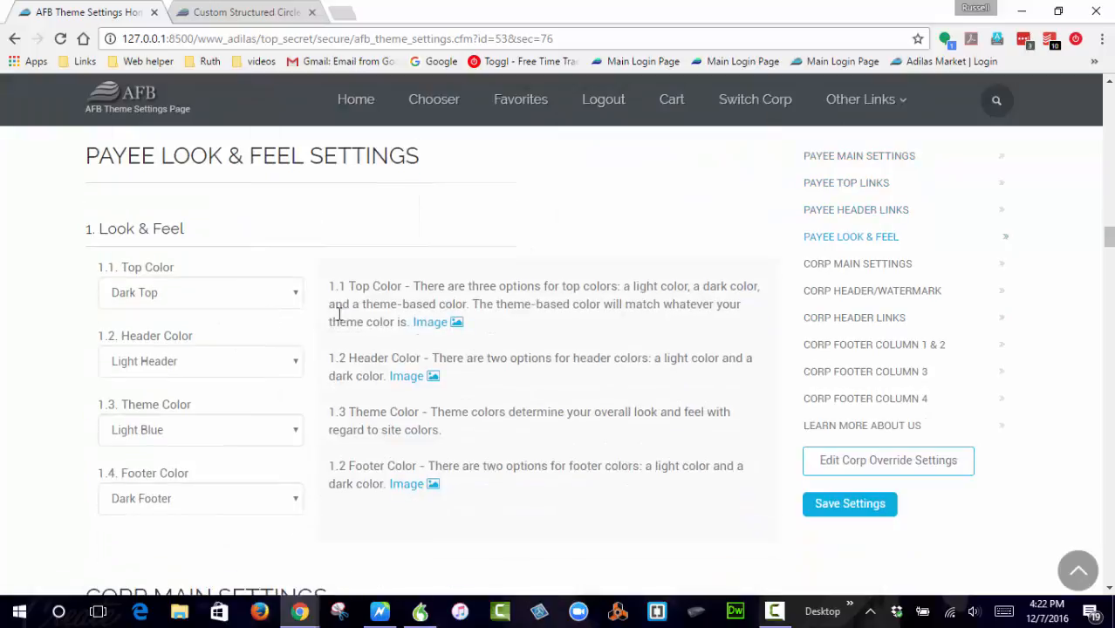
click(205, 307)
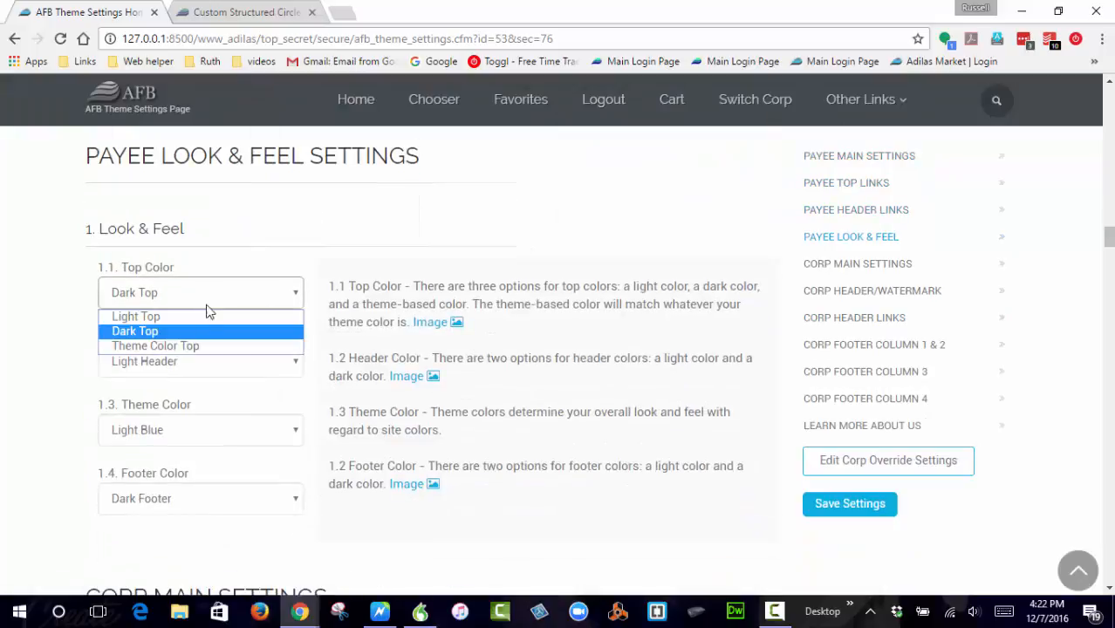
click(175, 347)
click(177, 430)
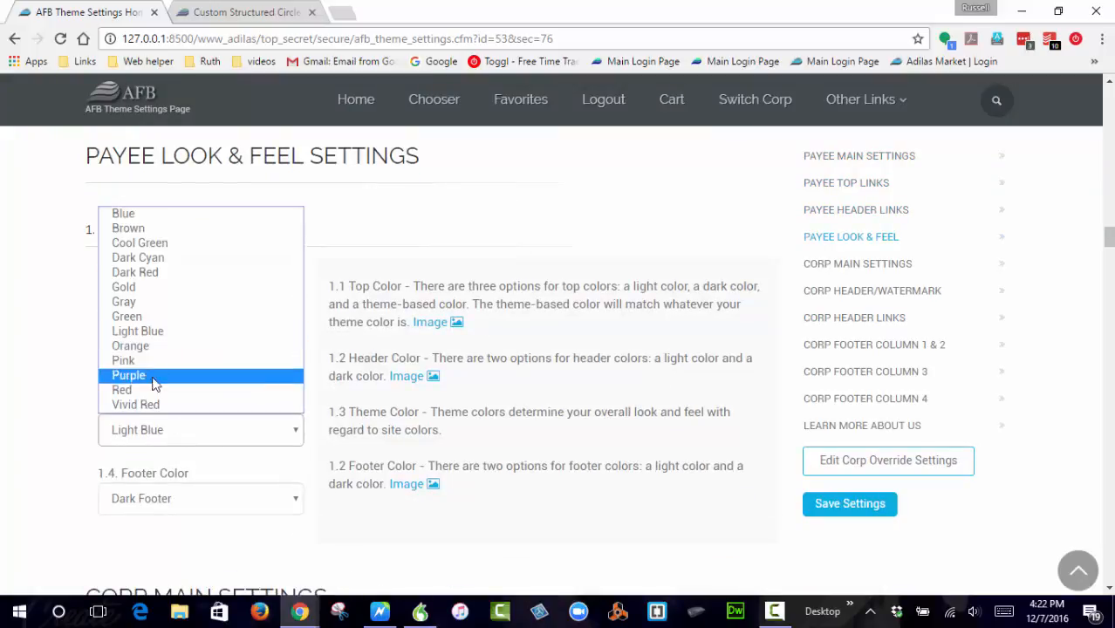
click(150, 347)
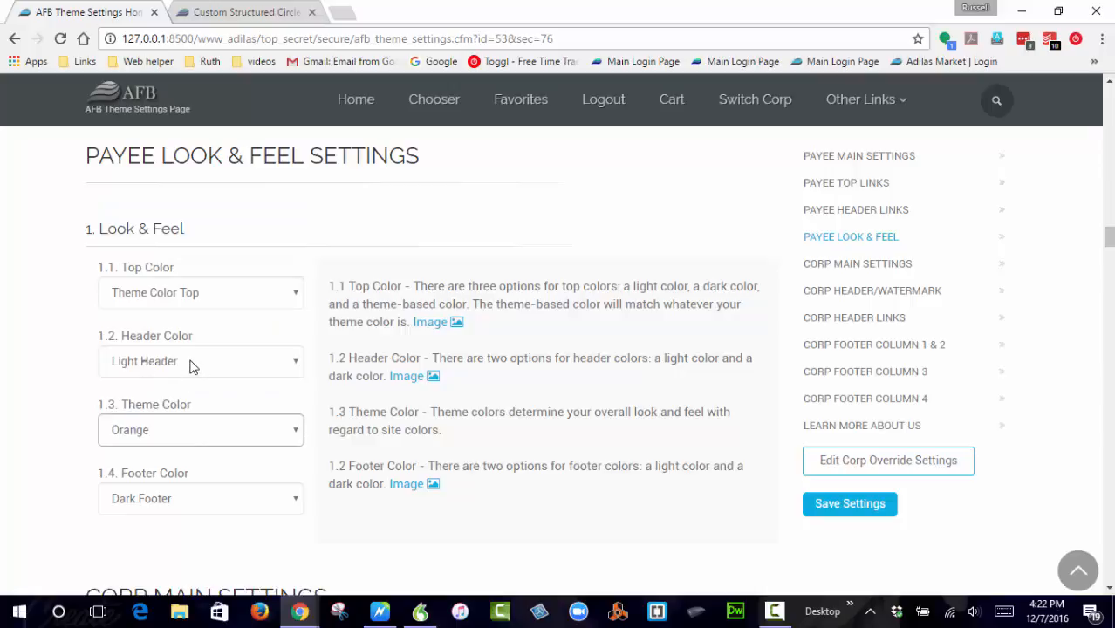
- Set Header Color to Dark Header and Footer Color to Light Footer, and save the settings
click(193, 367)
click(159, 399)
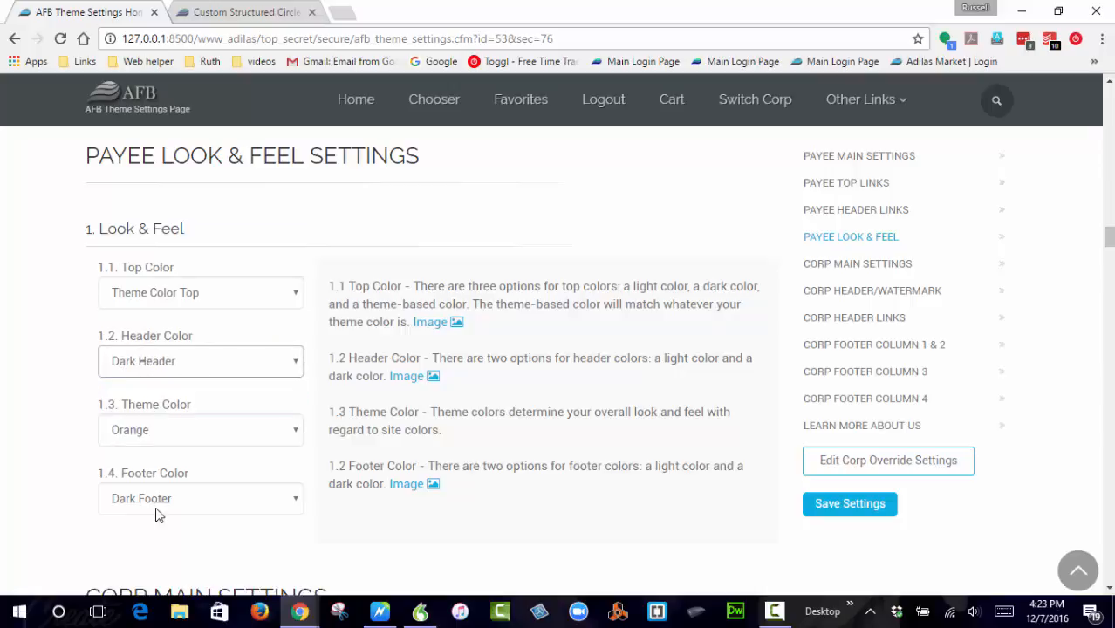
click(166, 506)
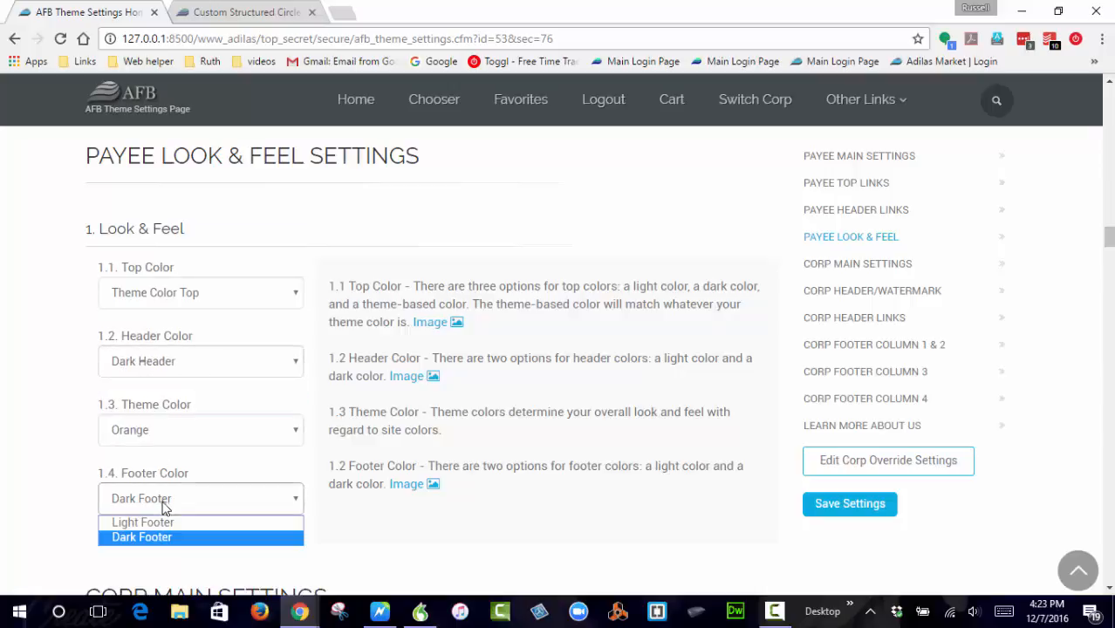
click(158, 523)
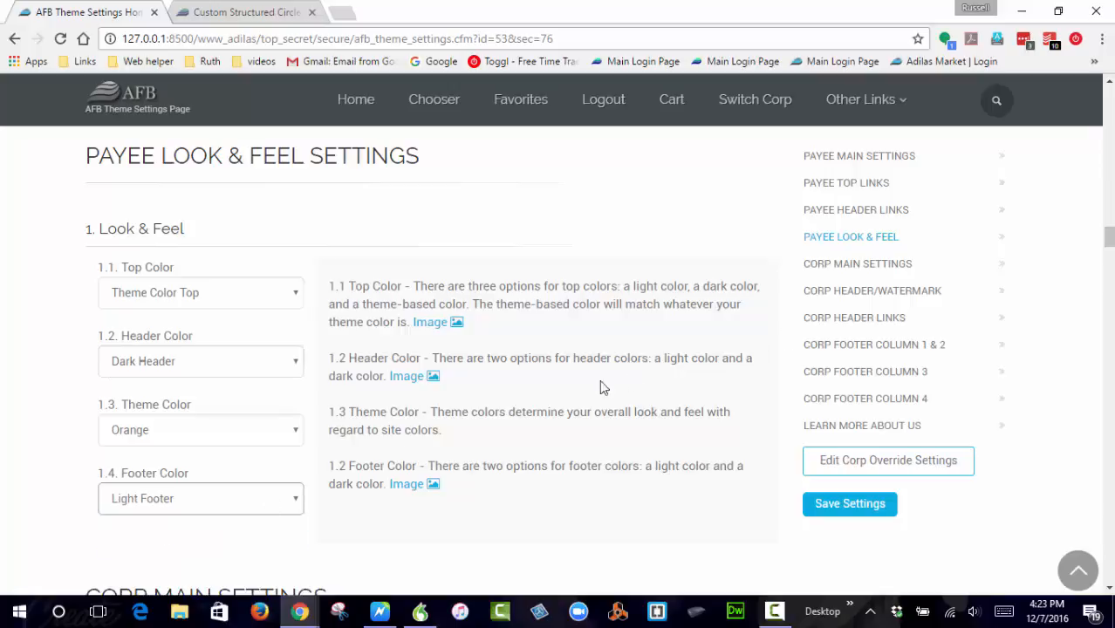
drag(1108, 239, 1110, 217)
click(853, 507)
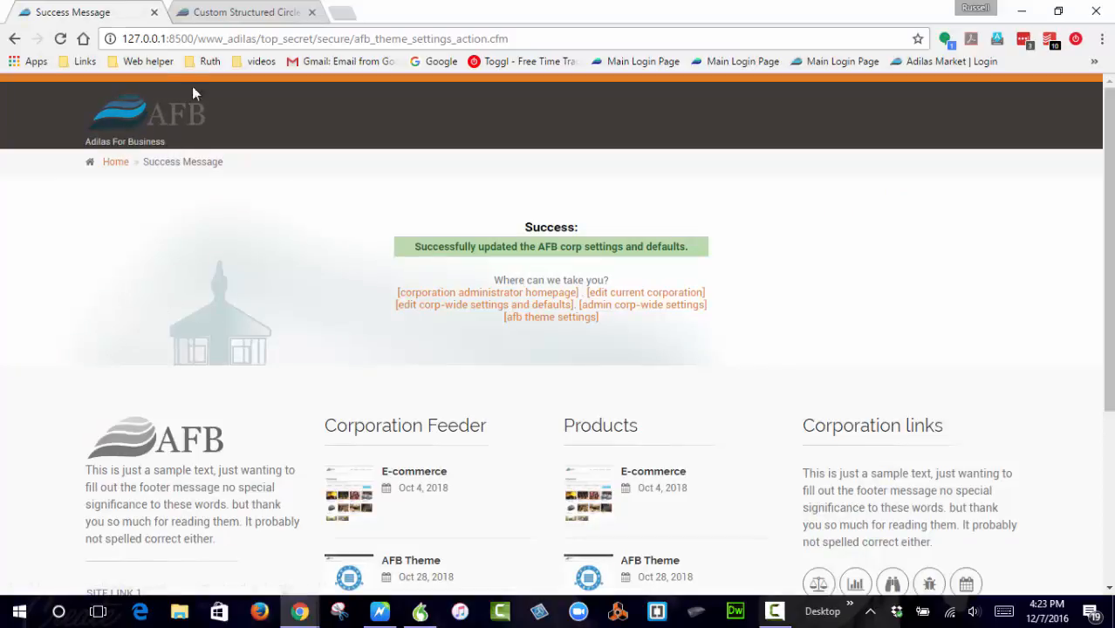
- Return to the theme settings, reload them, and open the header logo for editing in the Corp Header/Watermark section
key(alt+Left)
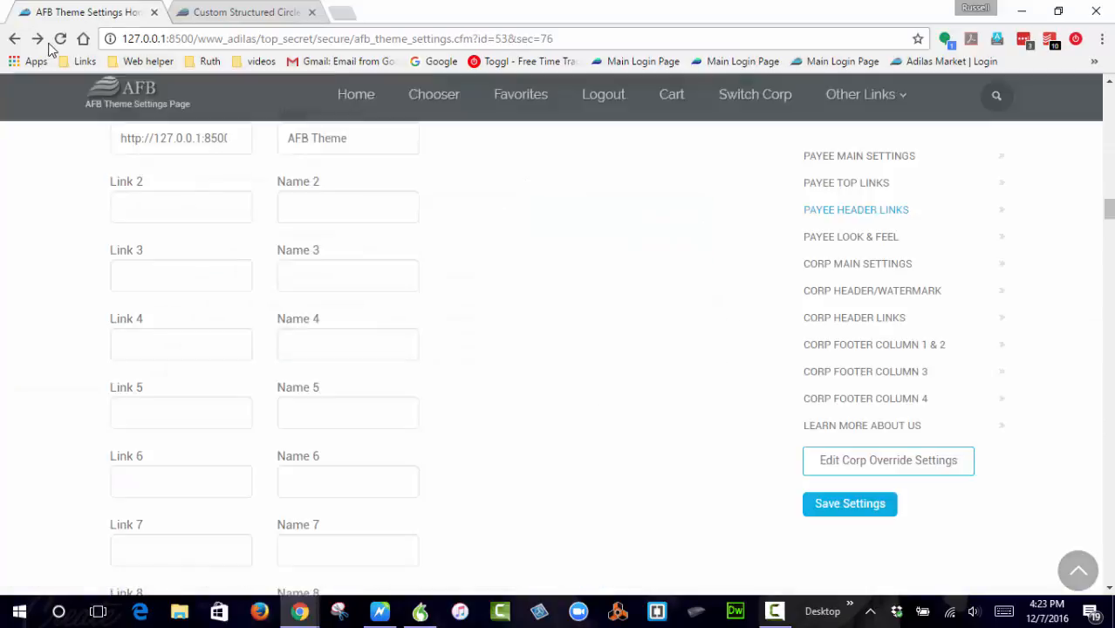
click(61, 41)
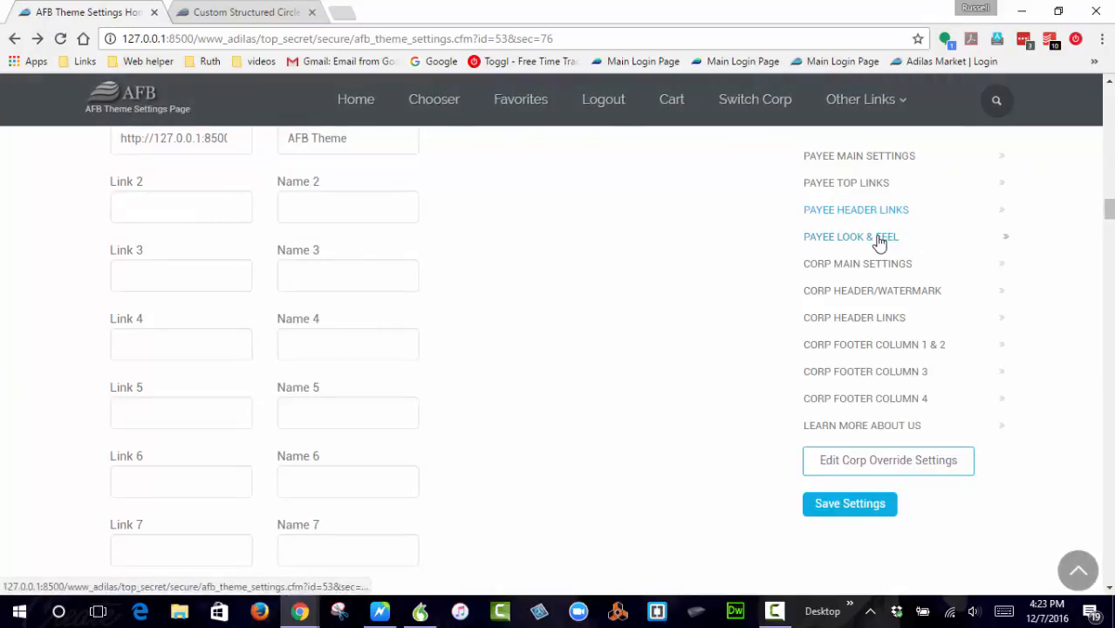
click(862, 296)
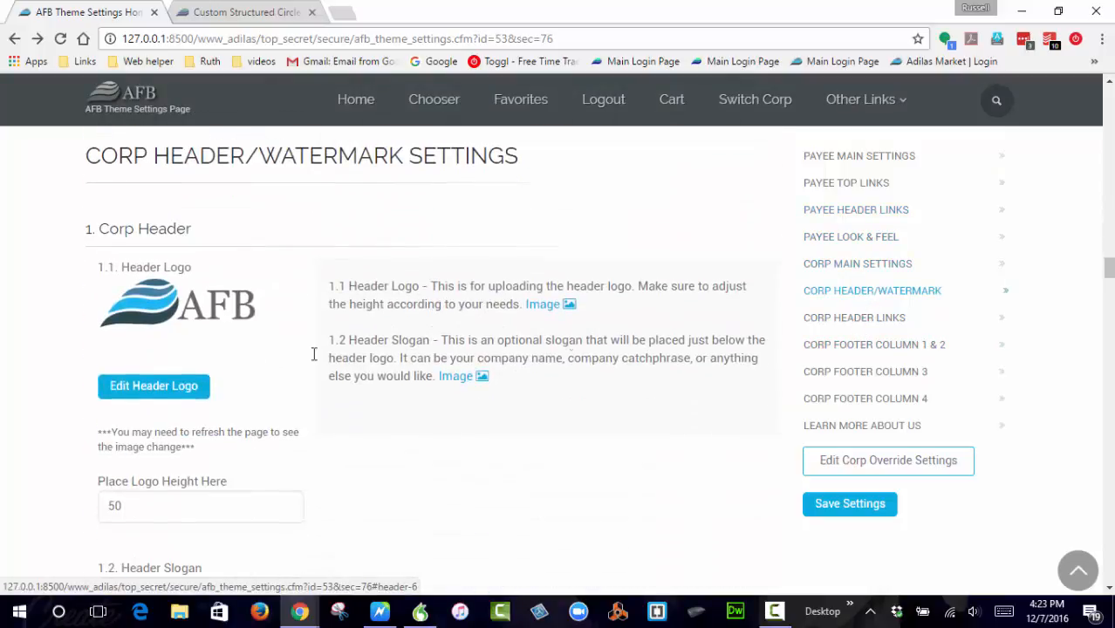
click(156, 394)
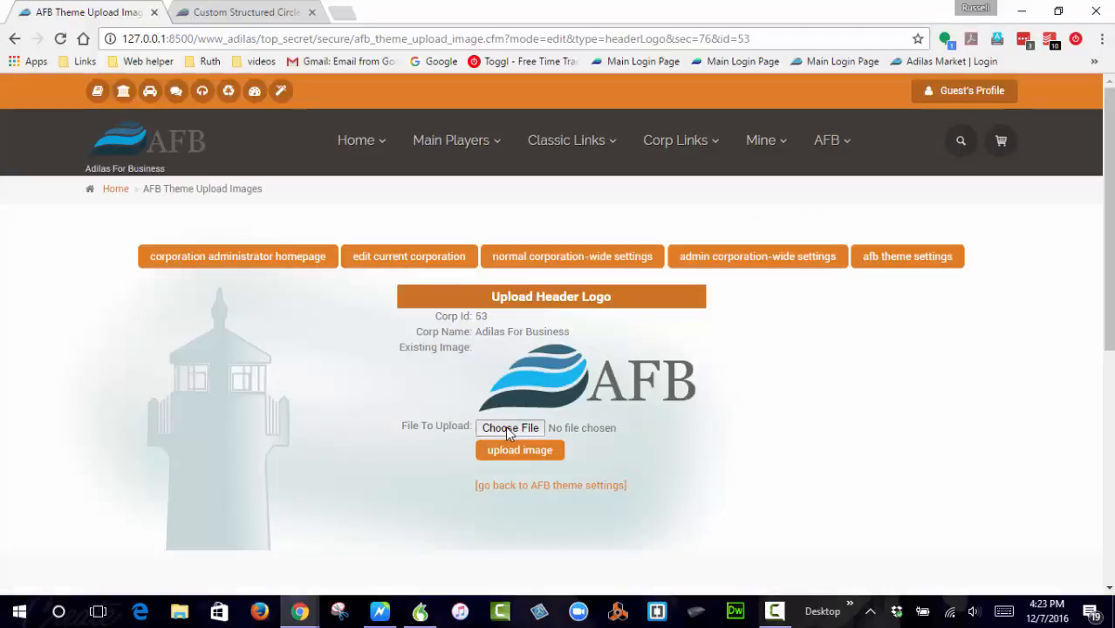
- Upload Untitled-1-01.png from the extra images folder of AFB Theme as the header logo and reload the settings page
click(508, 428)
scroll(301, 269, down, 3)
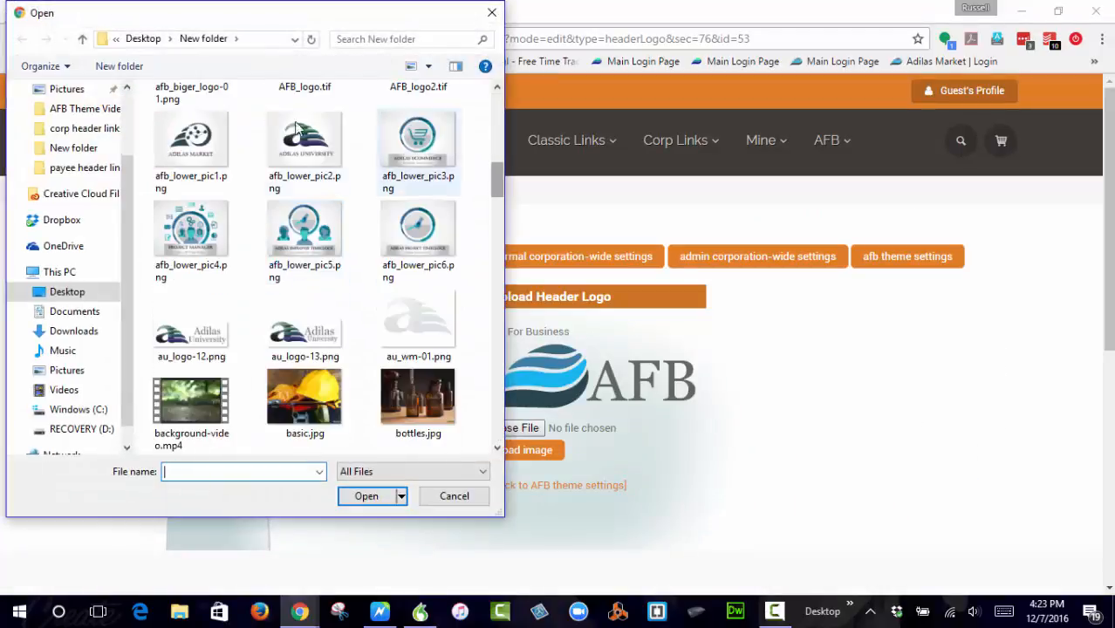
scroll(283, 244, up, 10)
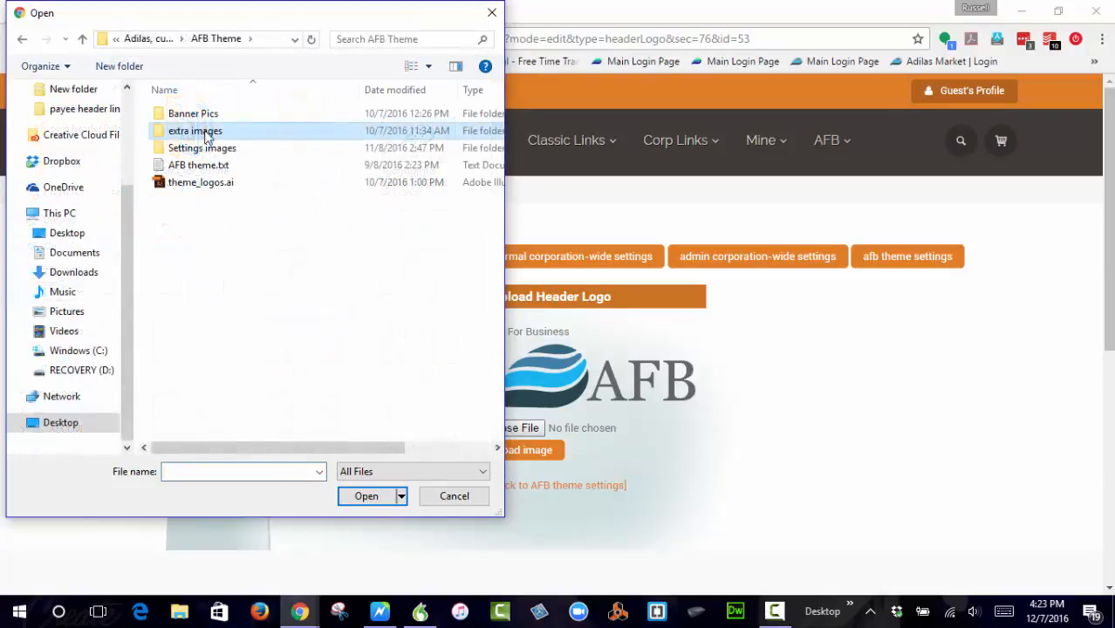
double_click(199, 130)
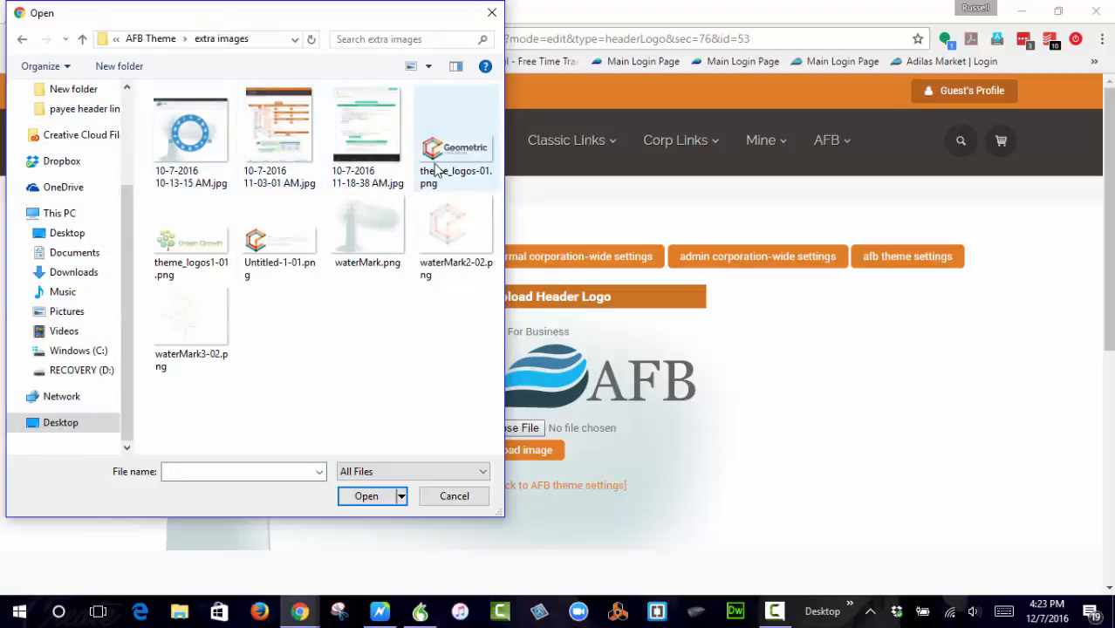
click(284, 246)
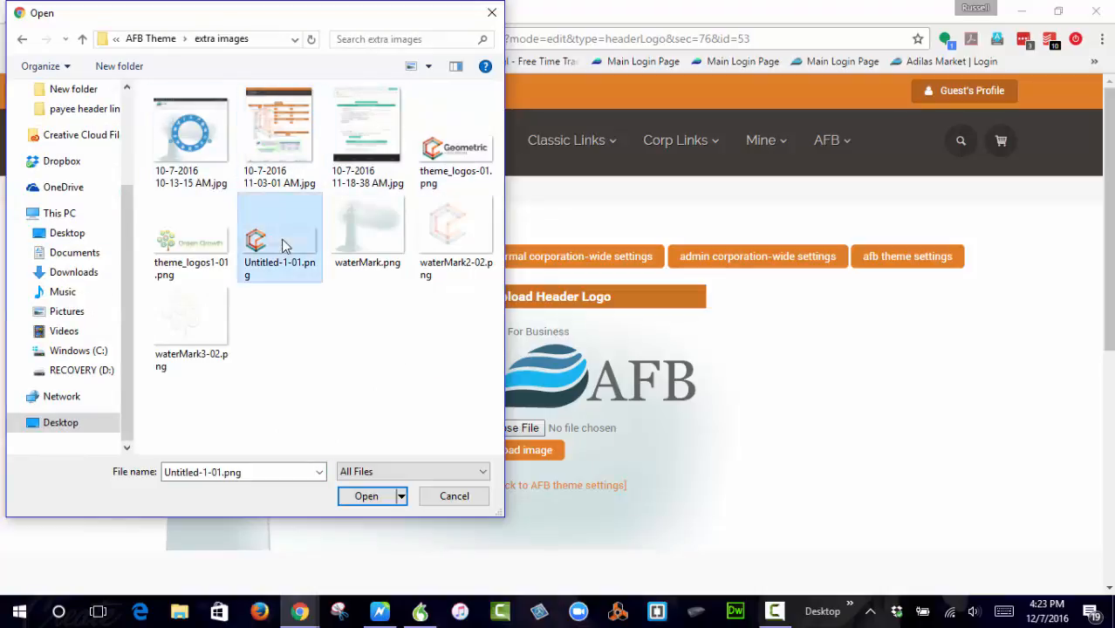
click(363, 496)
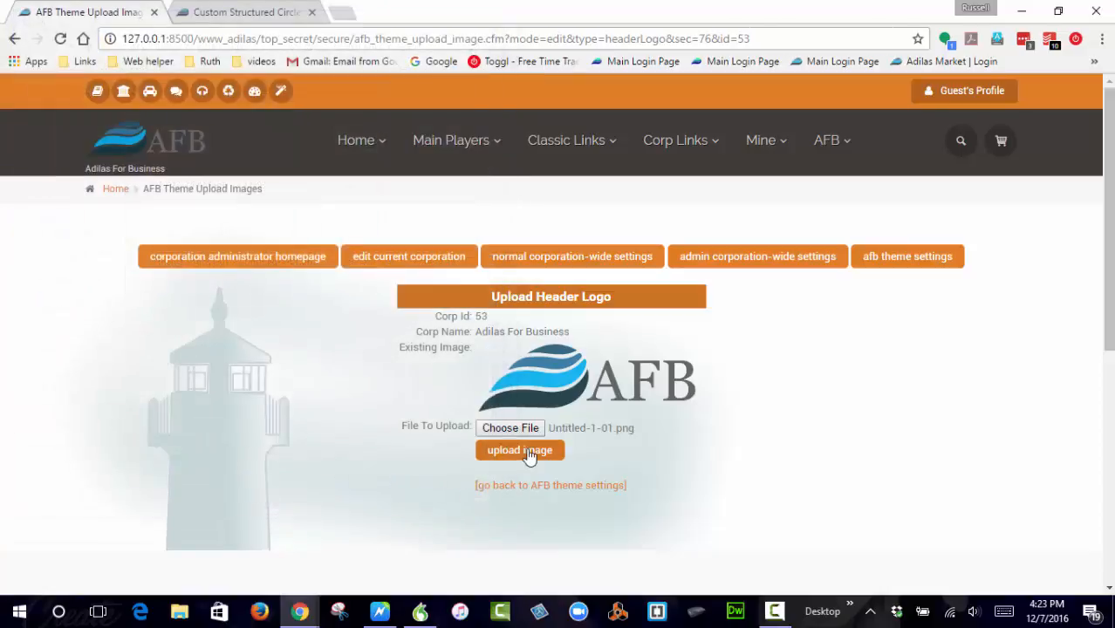
click(528, 452)
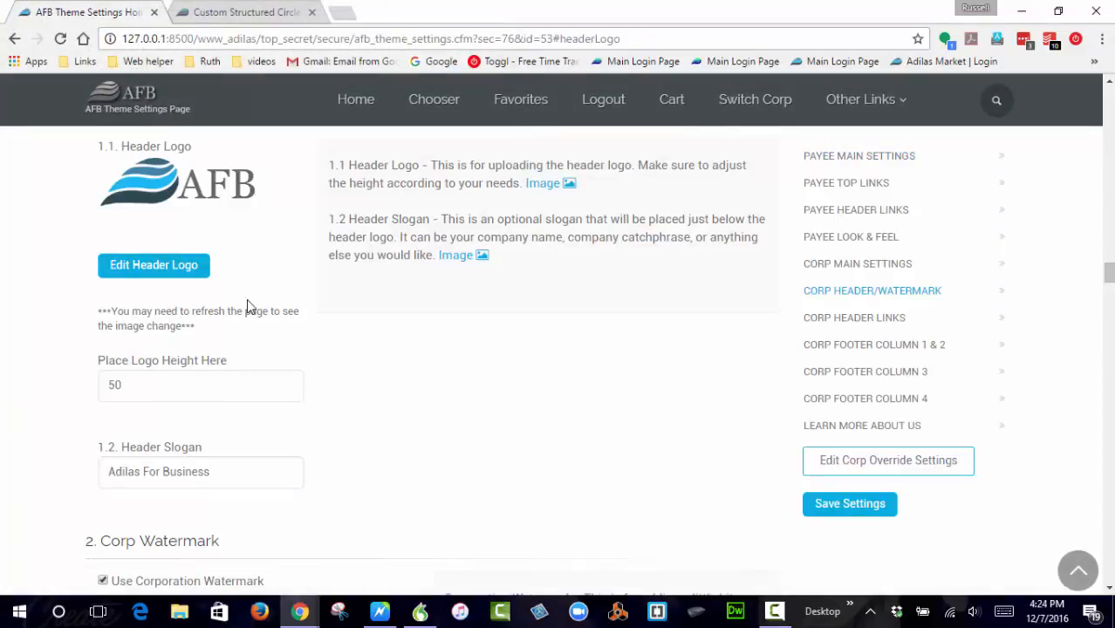
key(F5)
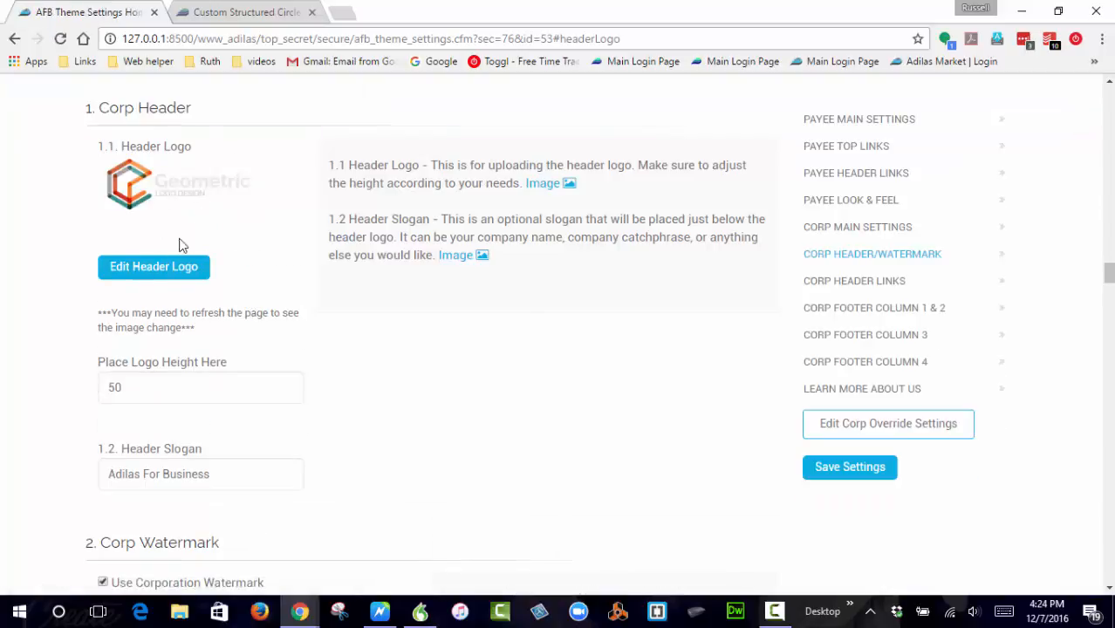
- Open the corporation watermark for editing, upload waterMark2-02.png from the extra images folder, and reload the settings page
scroll(186, 360, down, 2)
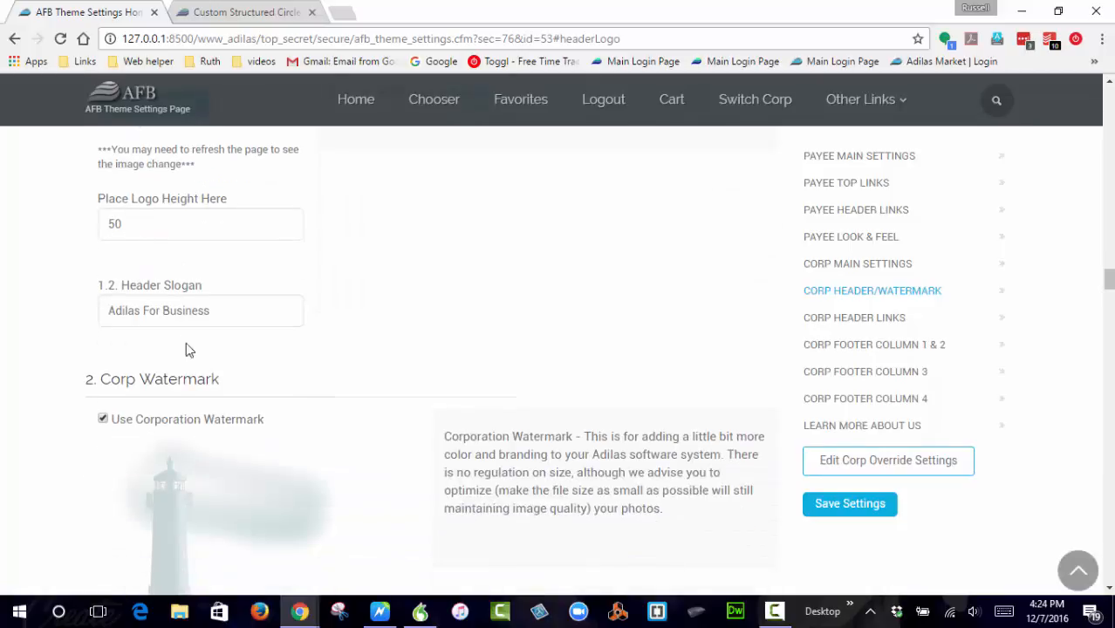
scroll(193, 381, down, 2)
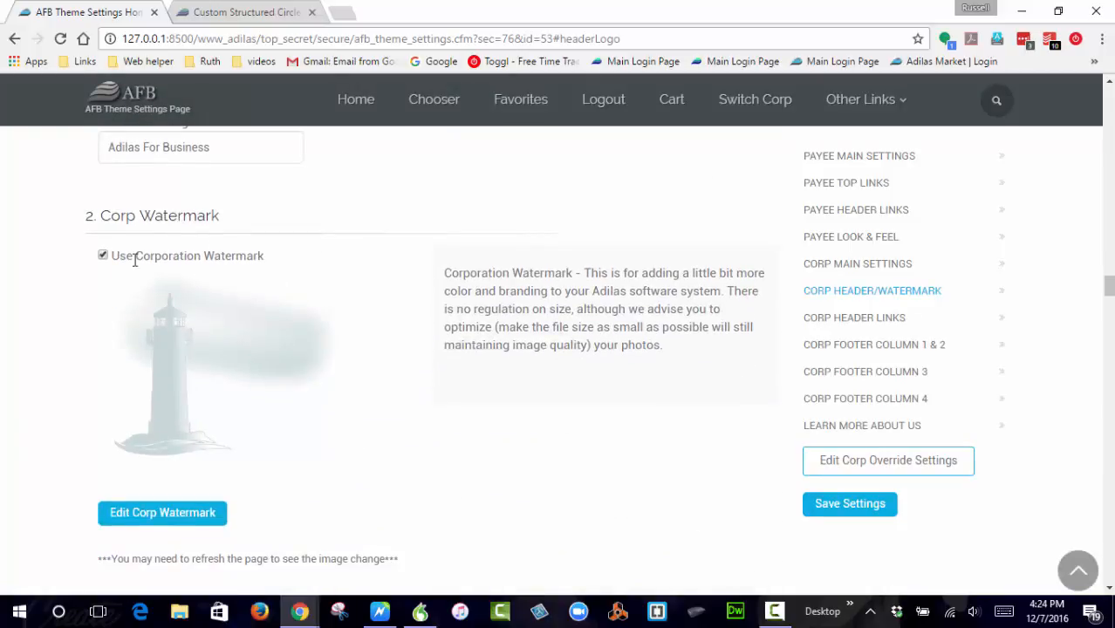
drag(219, 148, 100, 147)
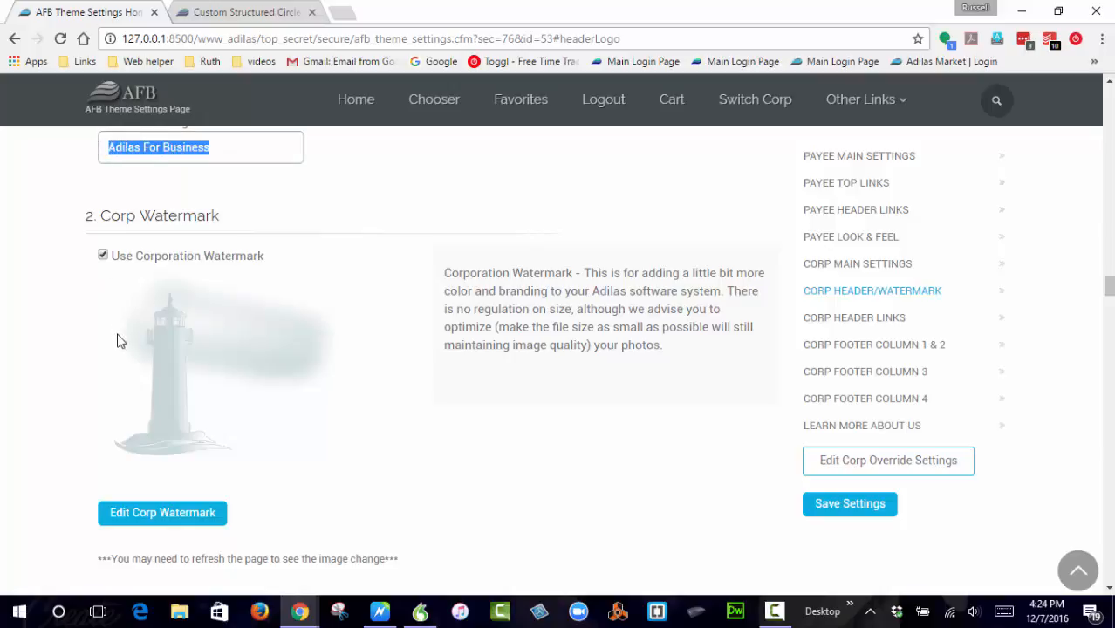
click(144, 512)
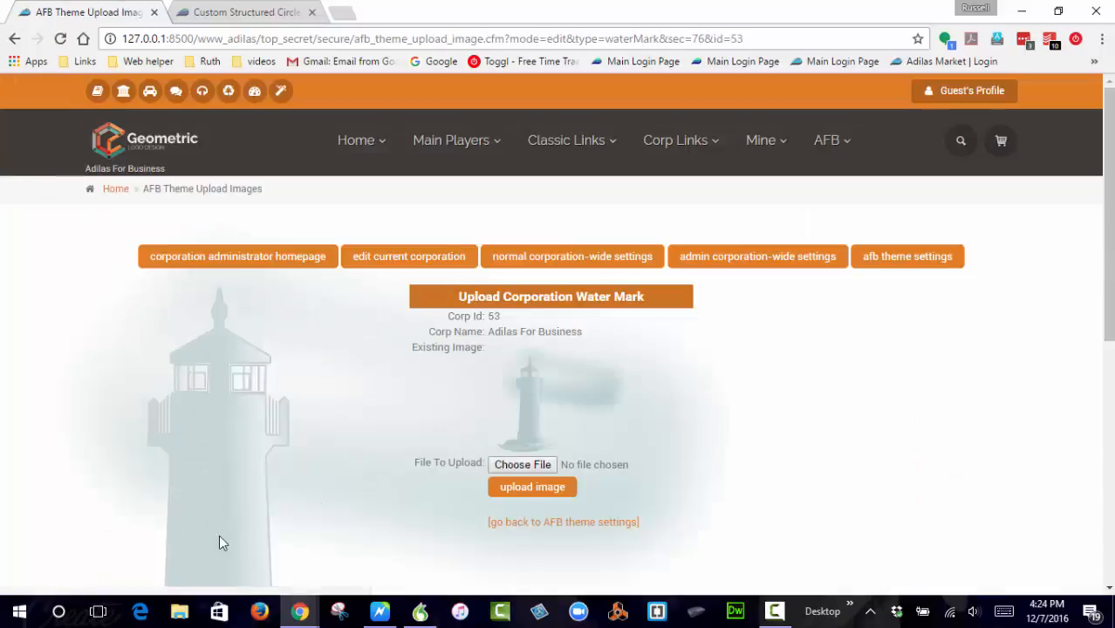
click(528, 491)
click(524, 465)
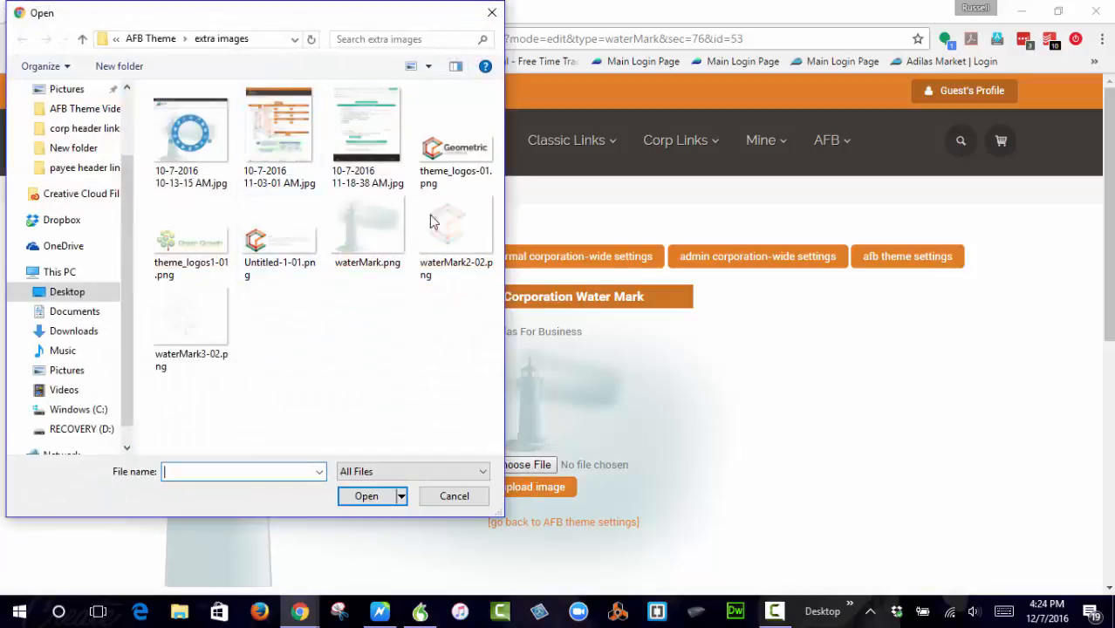
click(460, 219)
click(389, 495)
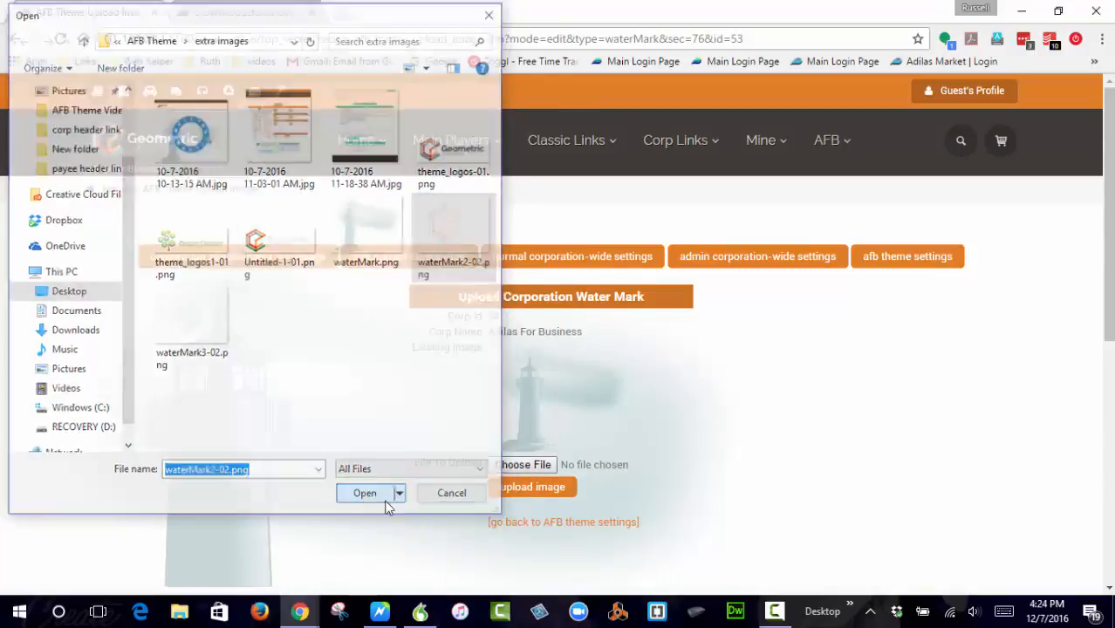
click(503, 487)
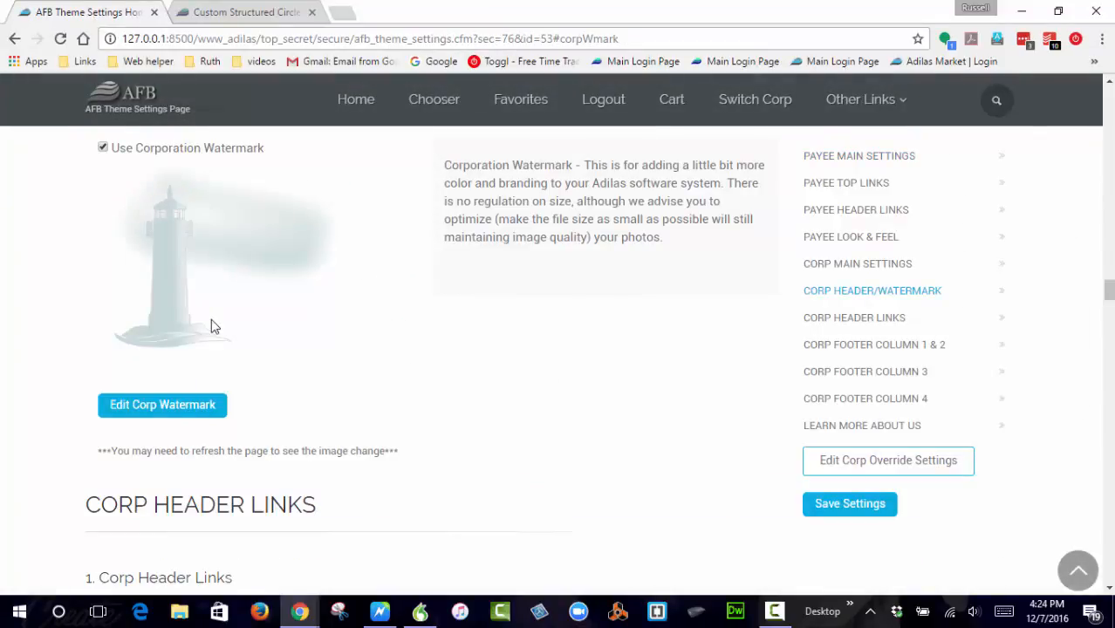
key(F5)
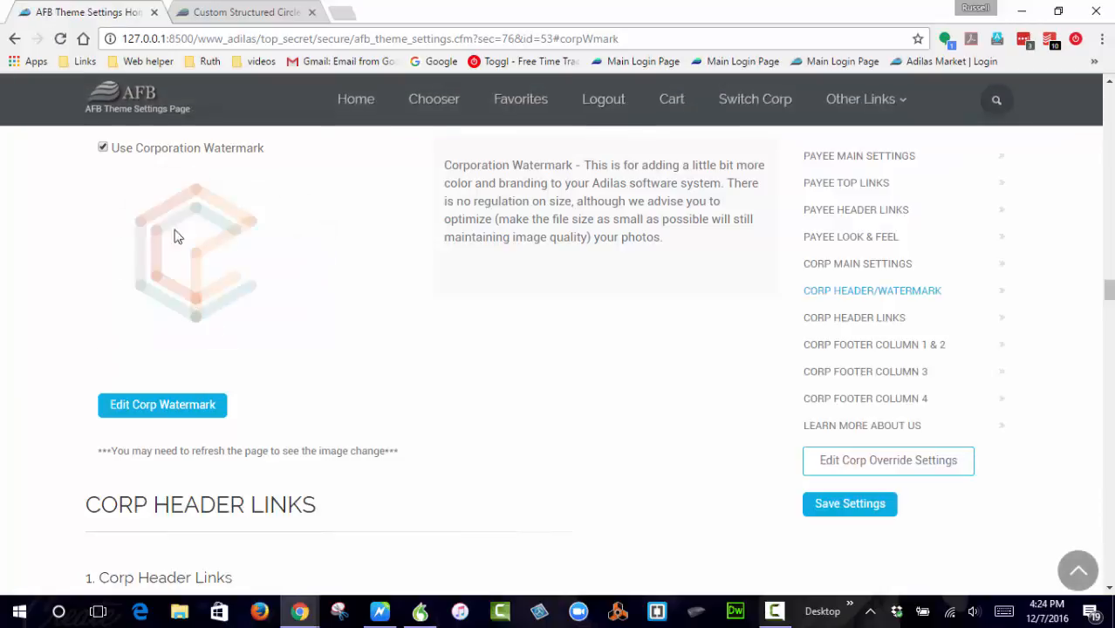
- In Corp Footer Column 1 & 2, upload theme_logos-01.png as the footer logo and reload the settings page
scroll(393, 349, down, 3)
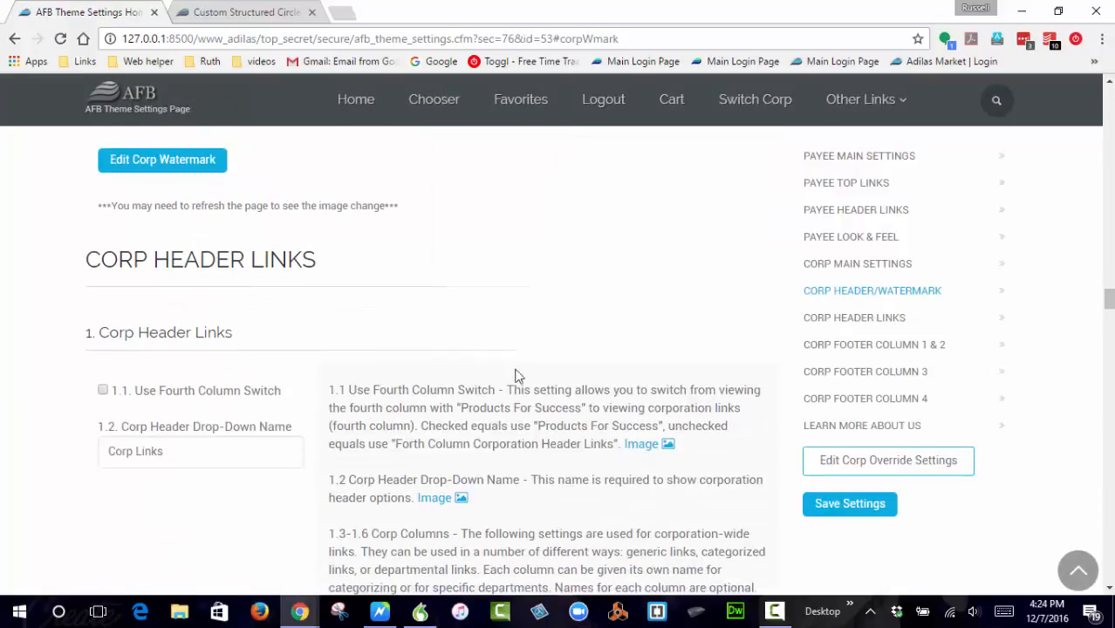
click(855, 349)
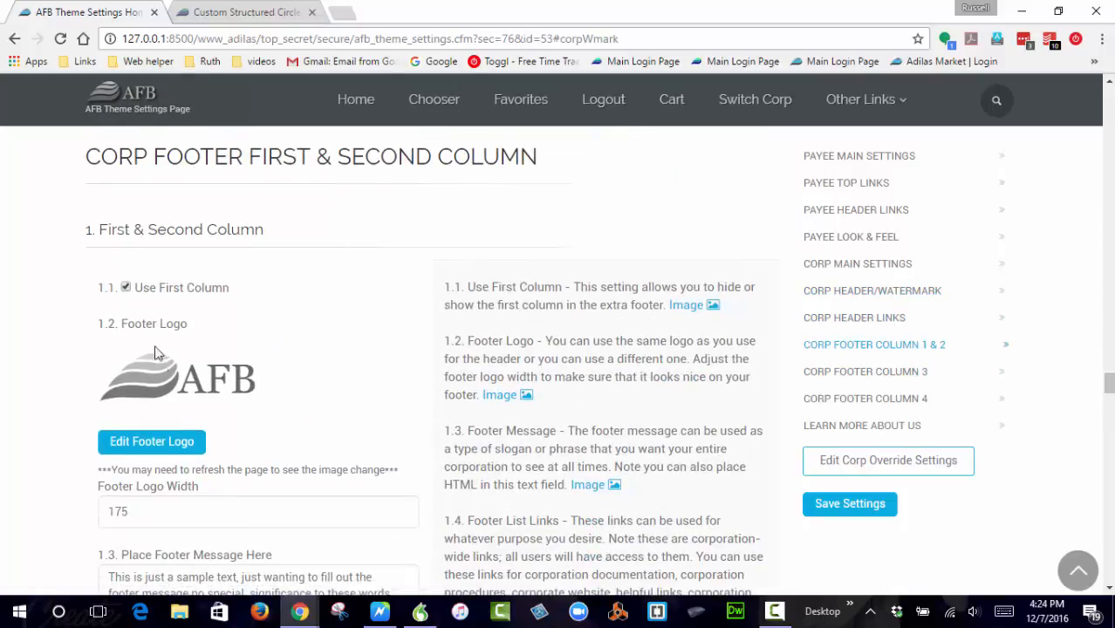
click(150, 441)
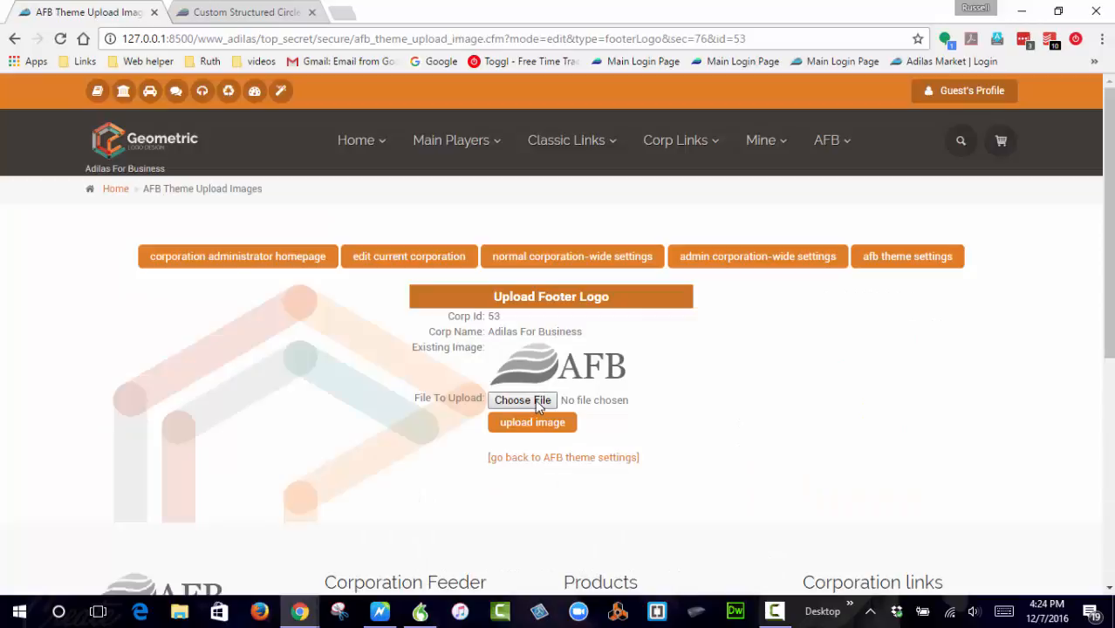
click(522, 401)
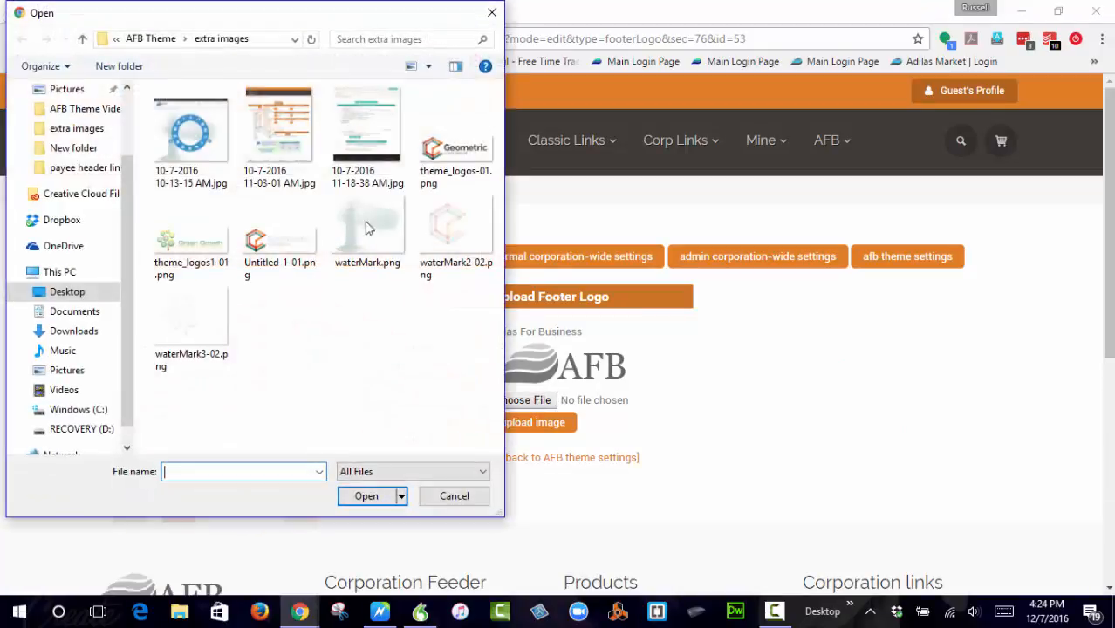
click(448, 161)
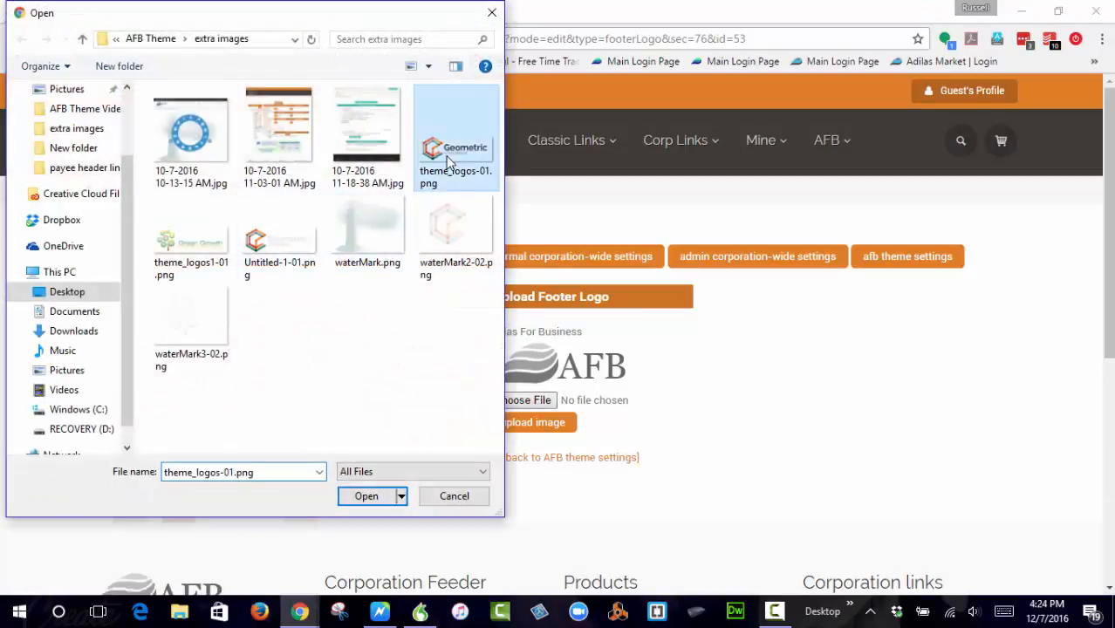
click(373, 502)
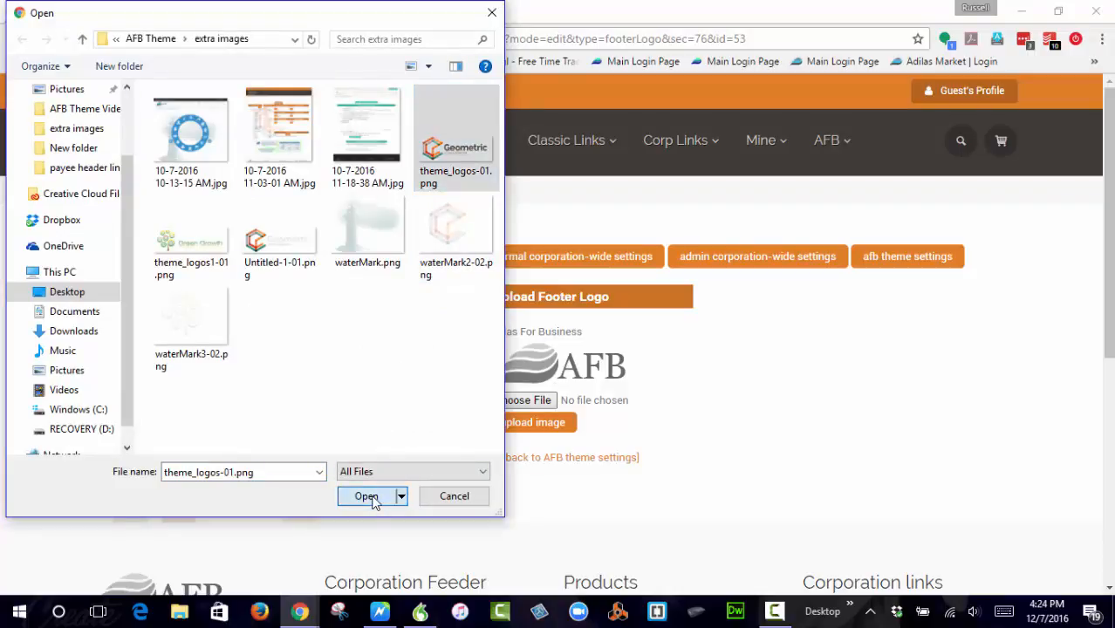
click(536, 428)
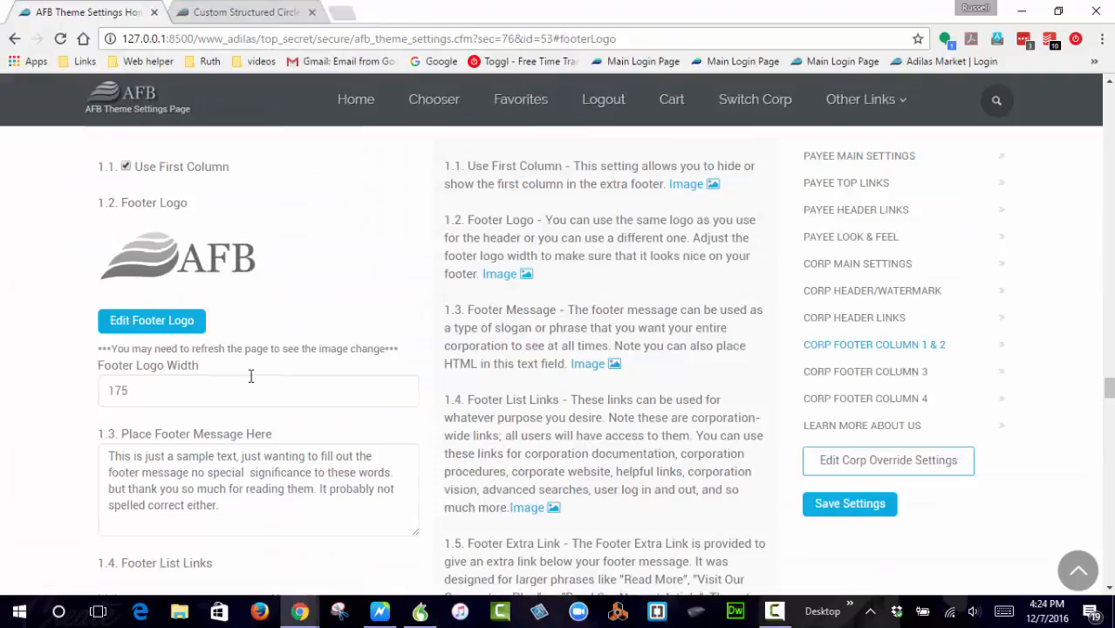
key(F5)
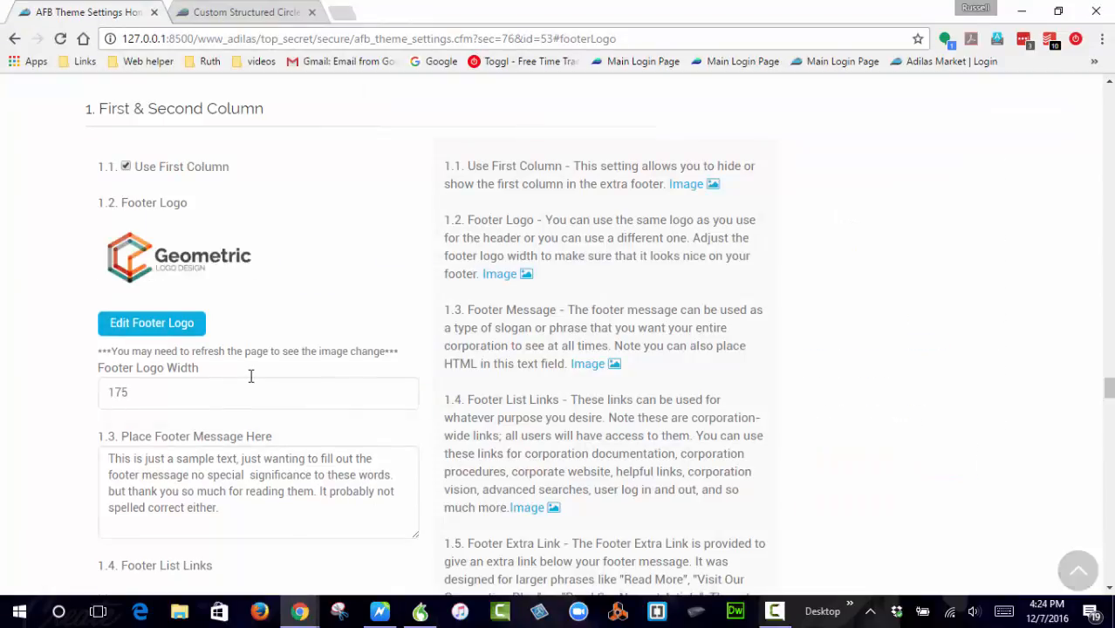
- Go to the additional interface choices and set flash structured circle - orange as the default homepage
click(141, 103)
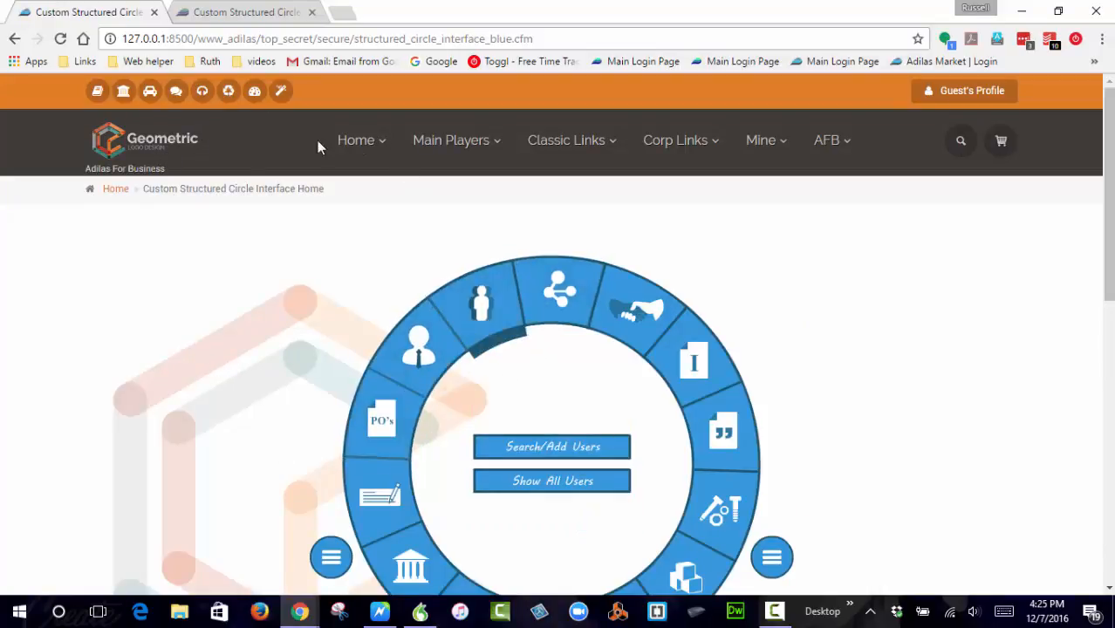
mouse_move(360, 141)
click(161, 266)
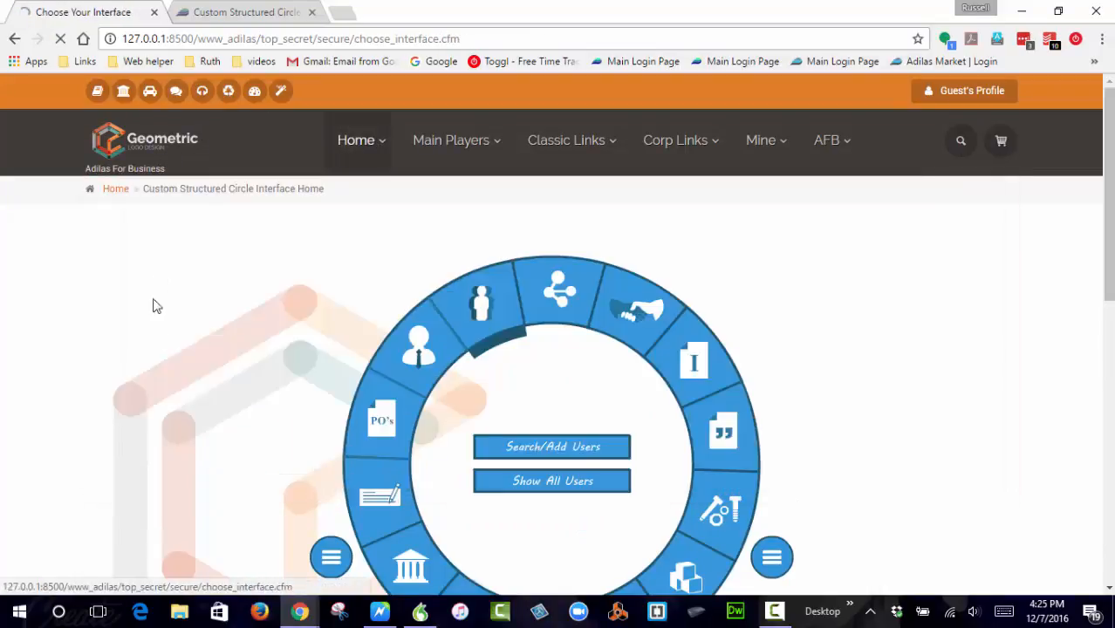
click(710, 445)
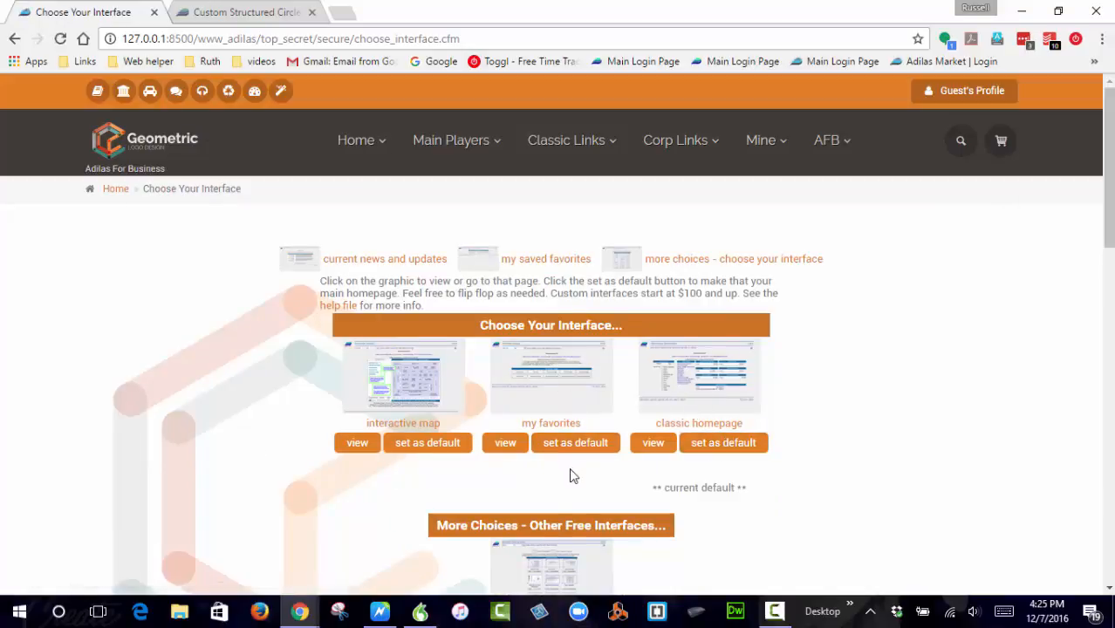
click(541, 576)
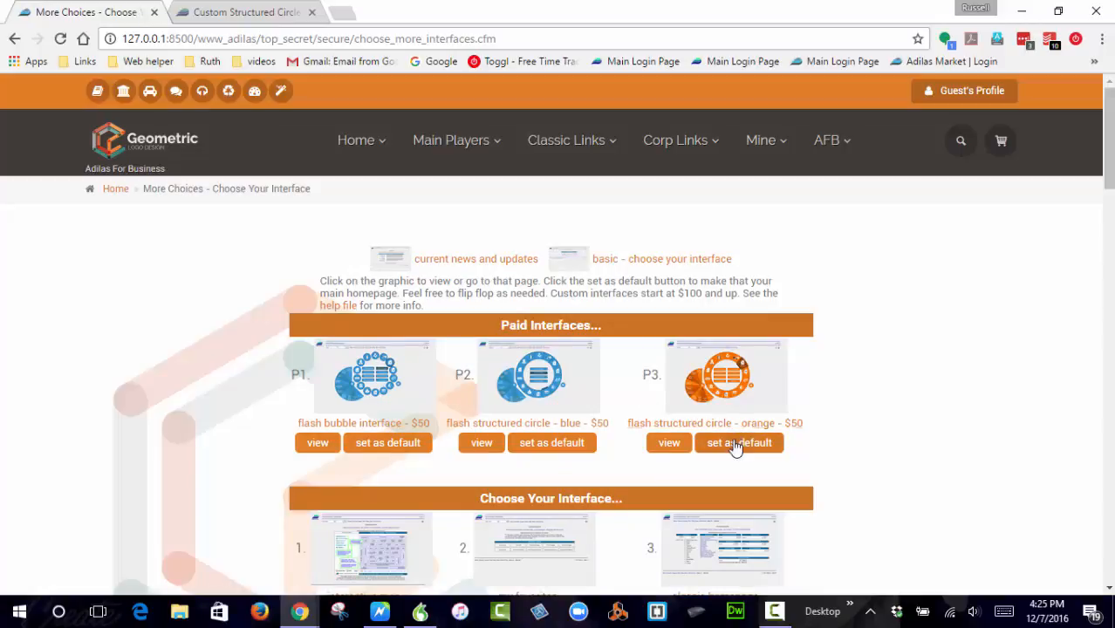
click(736, 447)
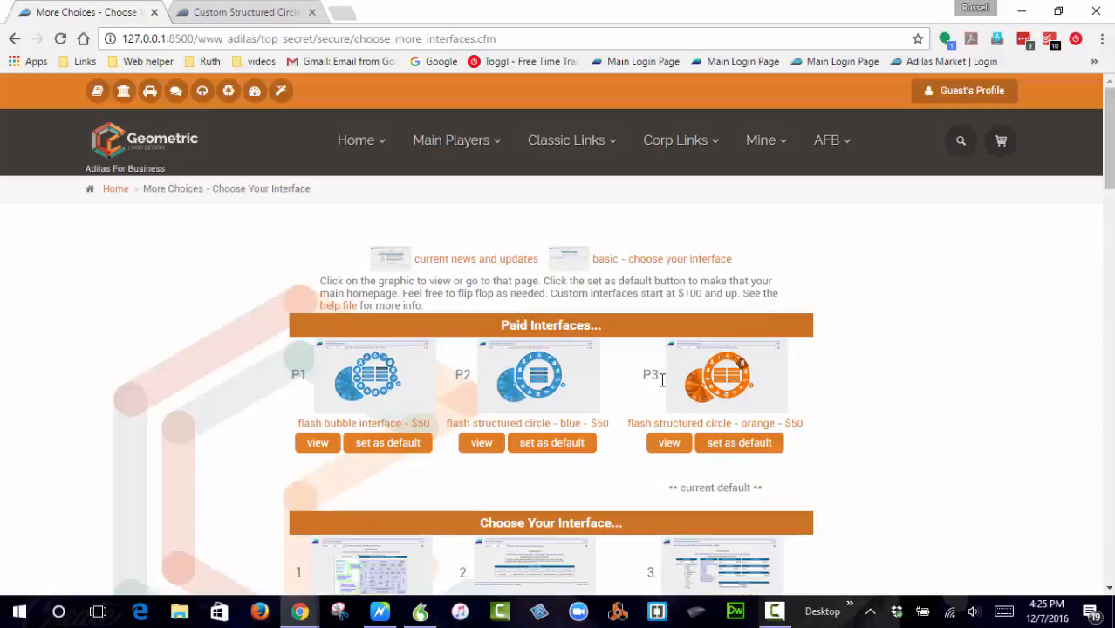
- Open the homepage and examine its header logo, watermark, circle menu, and footer columns
click(166, 151)
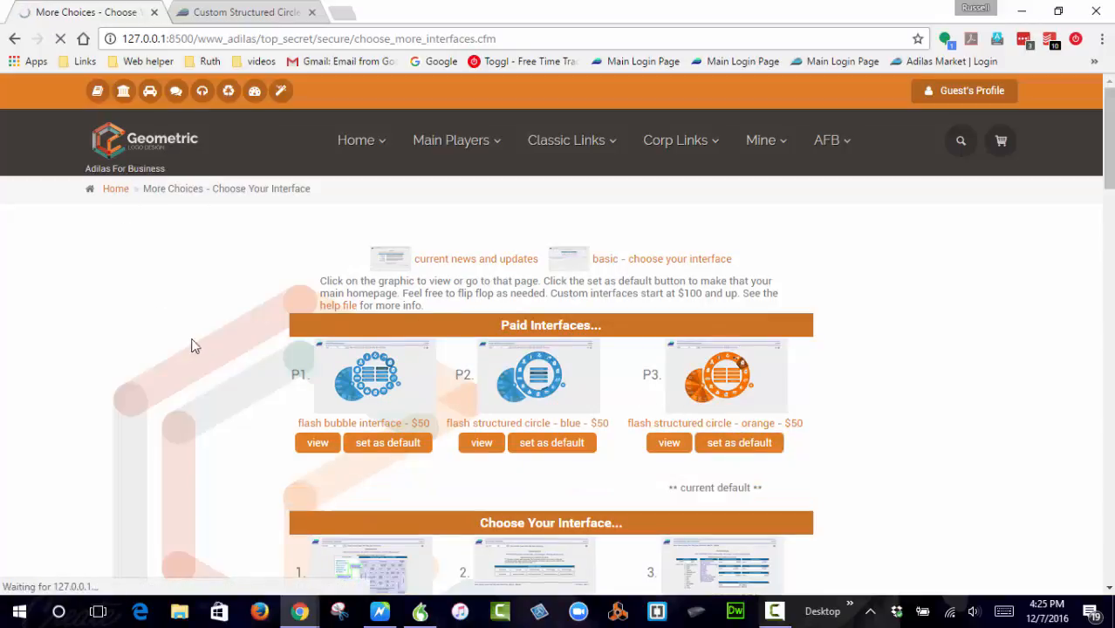
scroll(192, 340, down, 4)
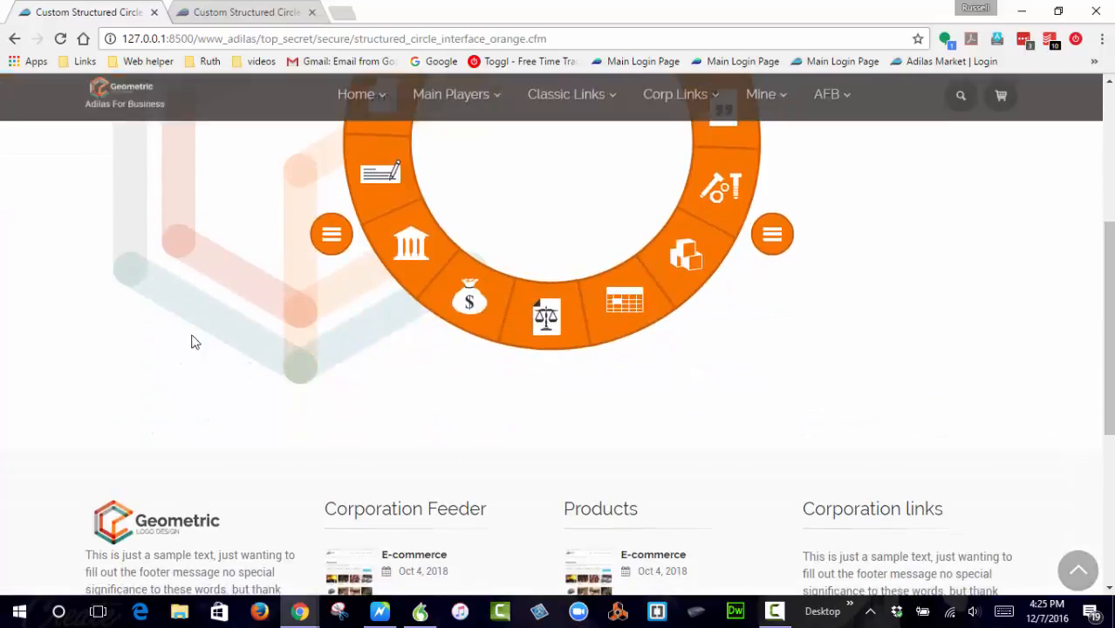
scroll(258, 360, up, 3)
scroll(258, 359, up, 2)
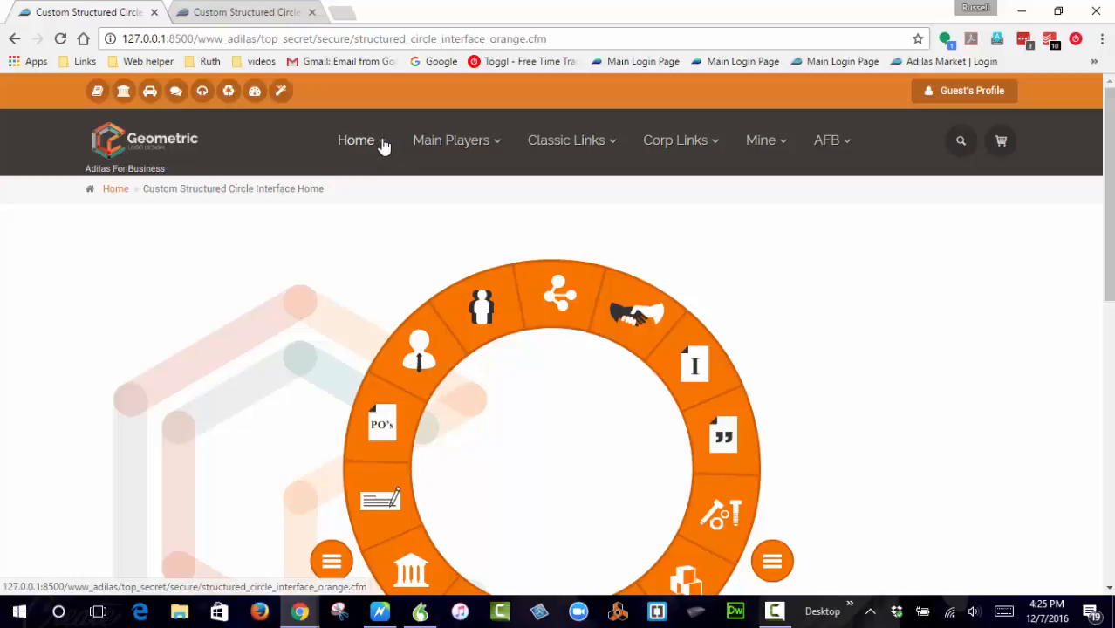
mouse_move(359, 147)
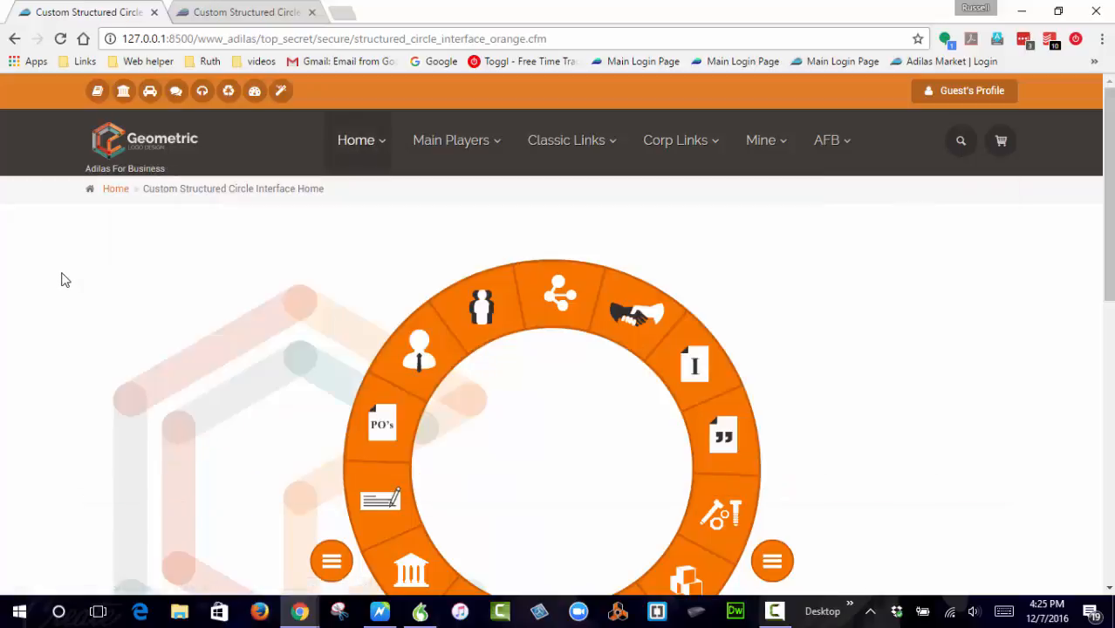
click(965, 146)
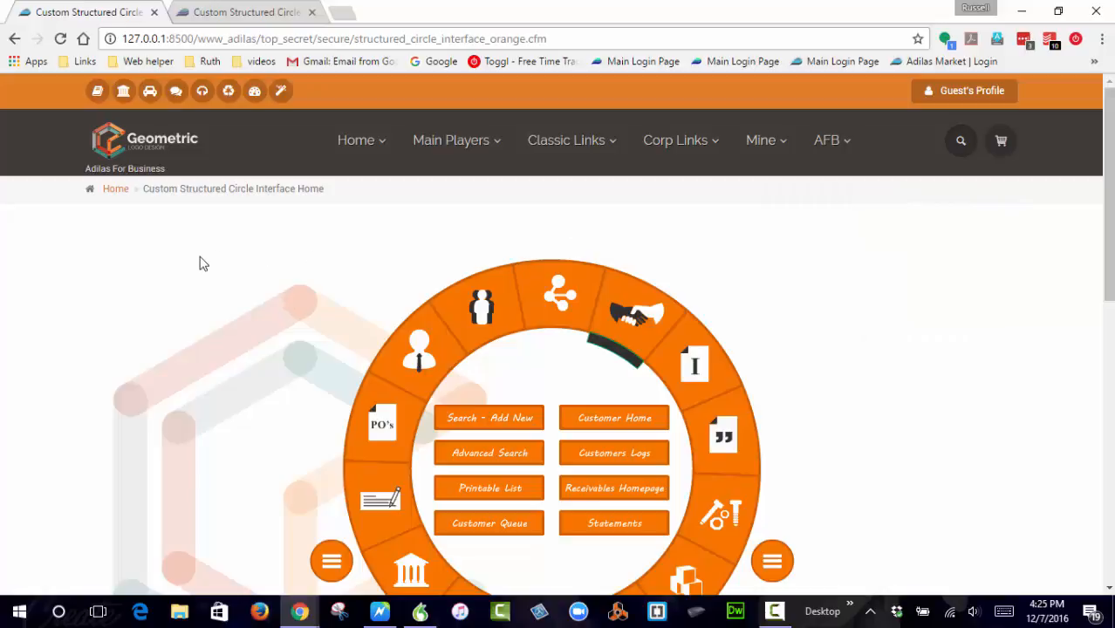
scroll(225, 251, down, 3)
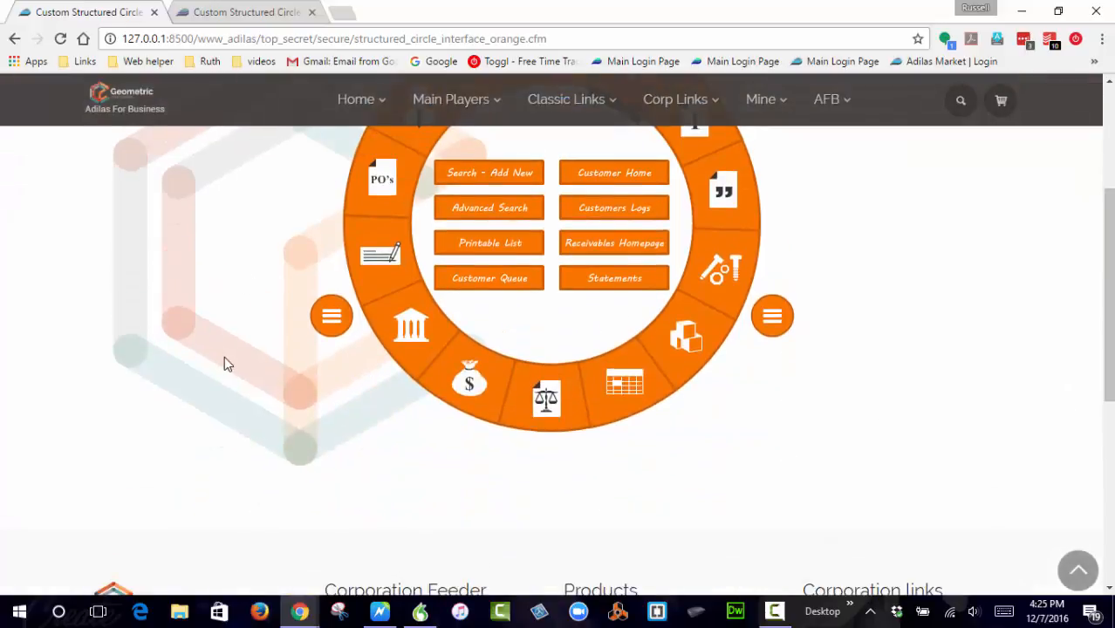
scroll(227, 363, down, 5)
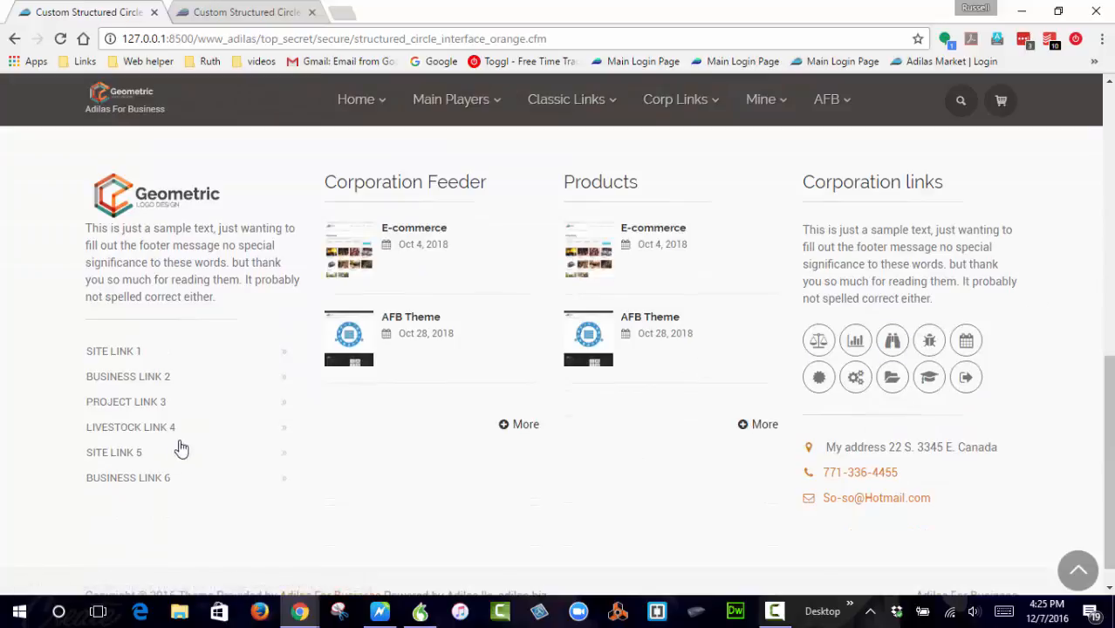
scroll(366, 470, down, 1)
scroll(239, 468, up, 10)
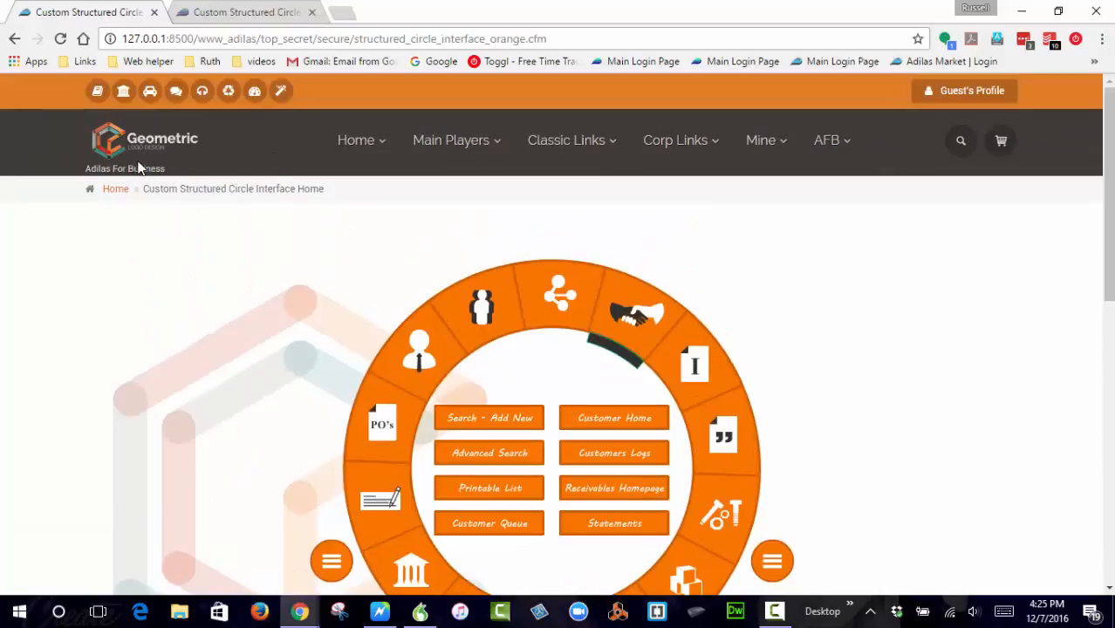
- Return to the AFB theme settings and, in Payee Look & Feel, set Top Color to Light Top and Header Color to Light Header
click(281, 91)
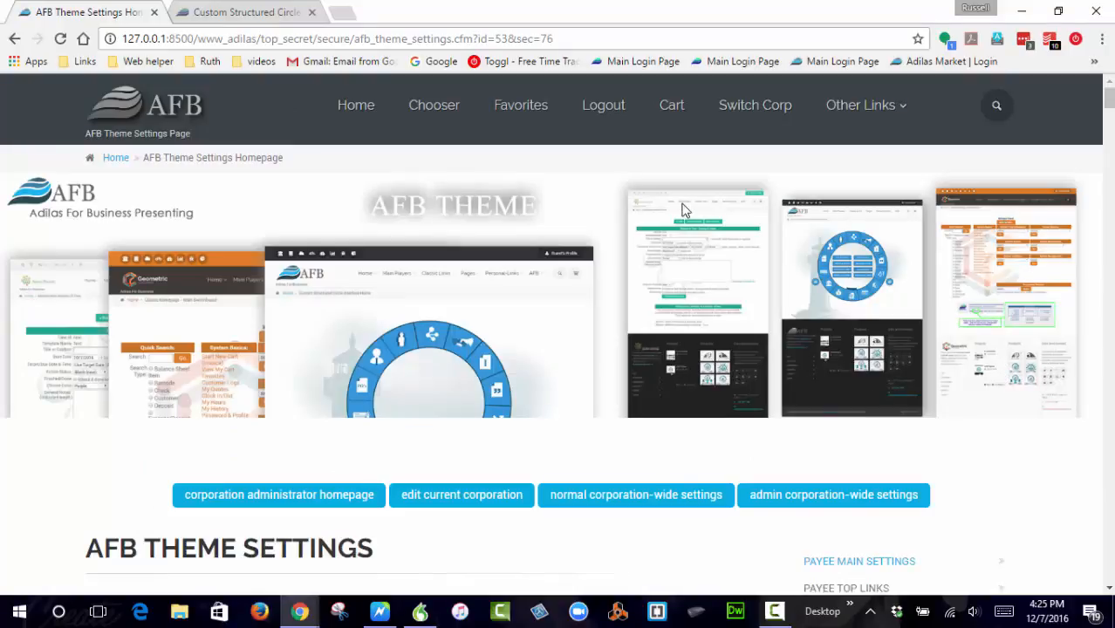
scroll(515, 366, down, 4)
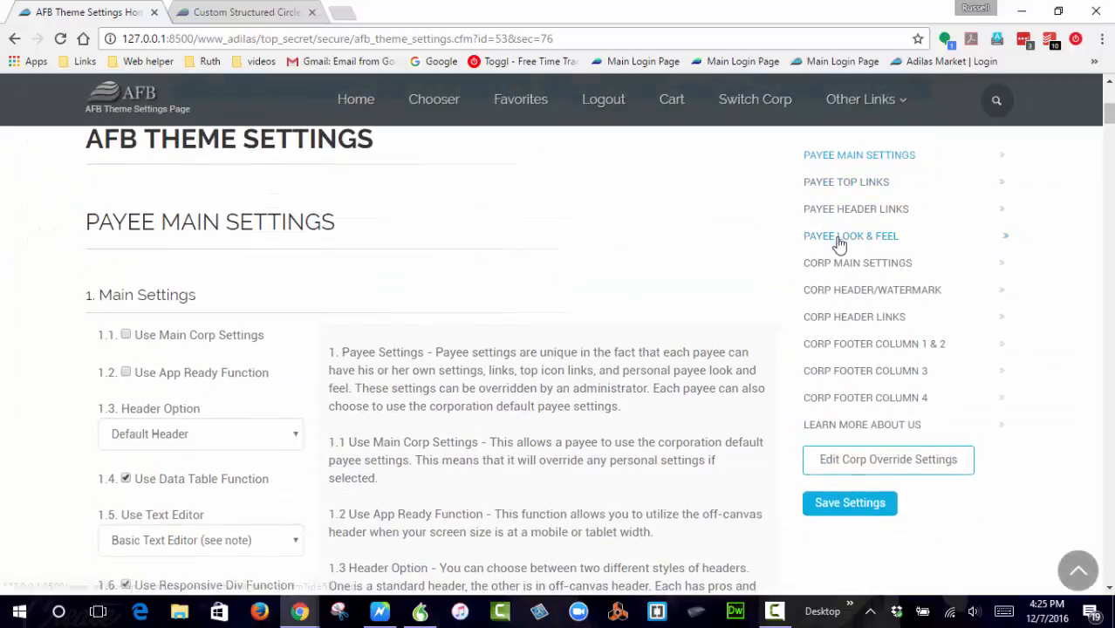
click(834, 240)
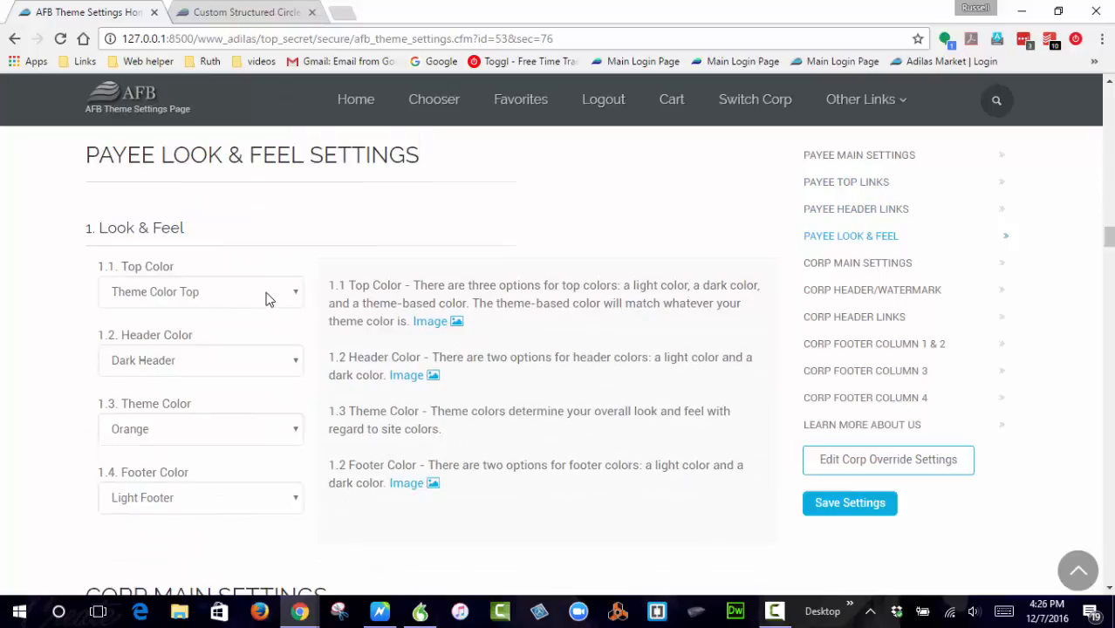
click(268, 299)
click(185, 317)
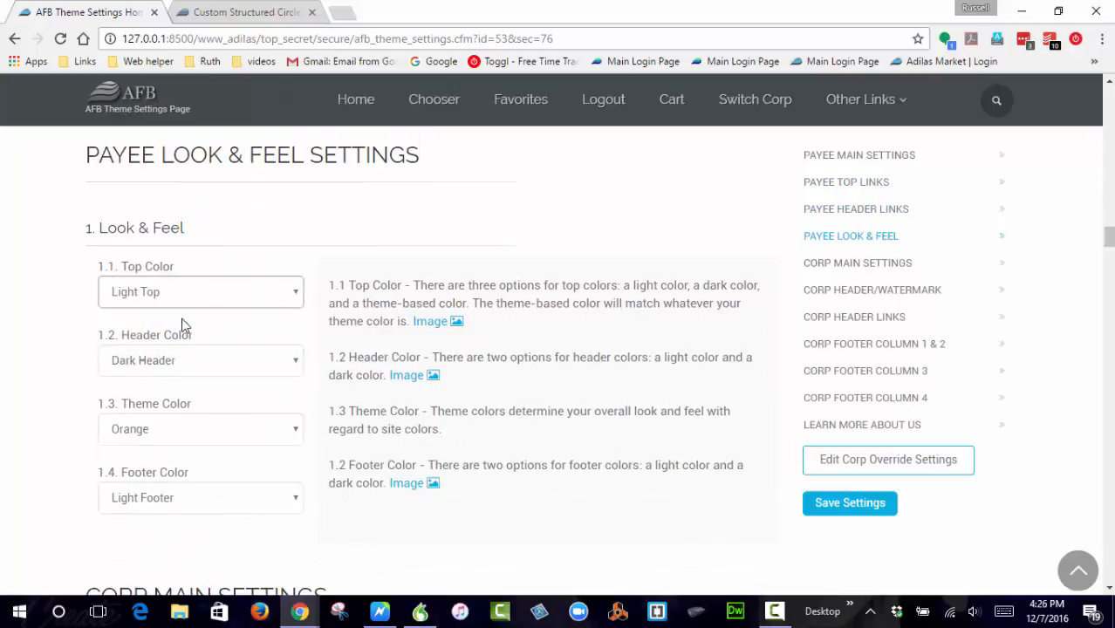
click(207, 372)
click(177, 386)
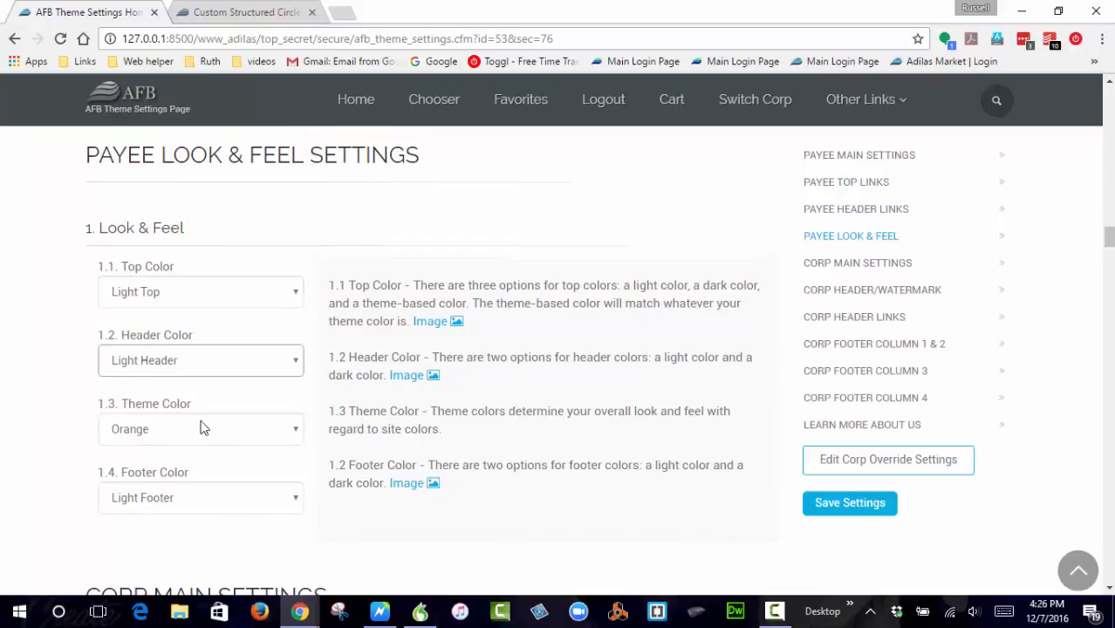
- Set the payee Theme Color to Cool Green and Footer Color to Dark Footer, save the settings, and reload the page
click(233, 436)
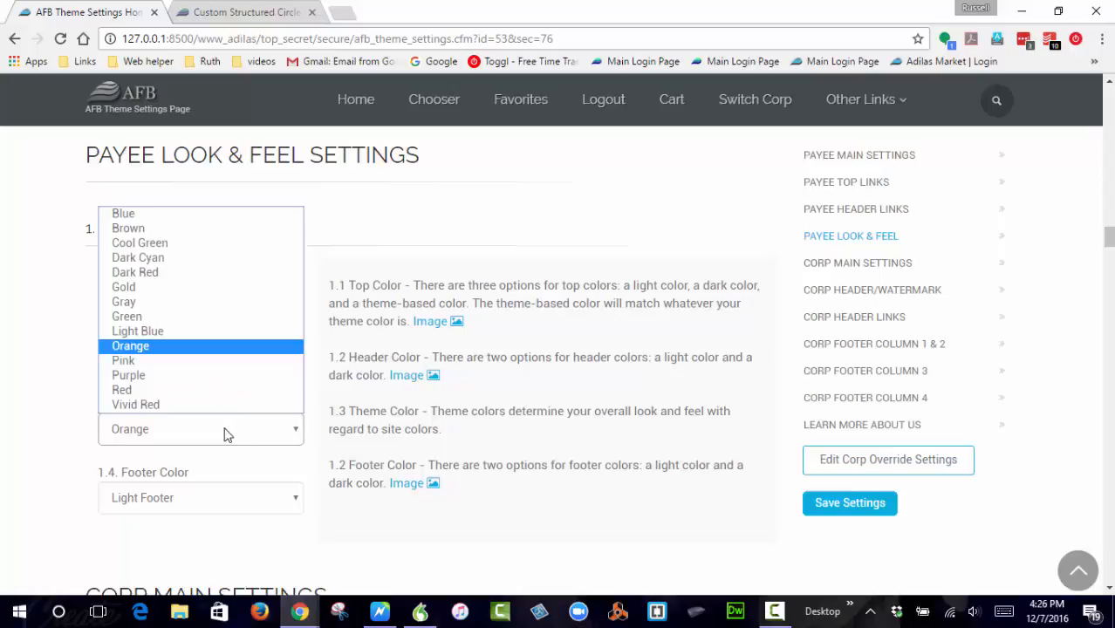
click(156, 253)
click(197, 506)
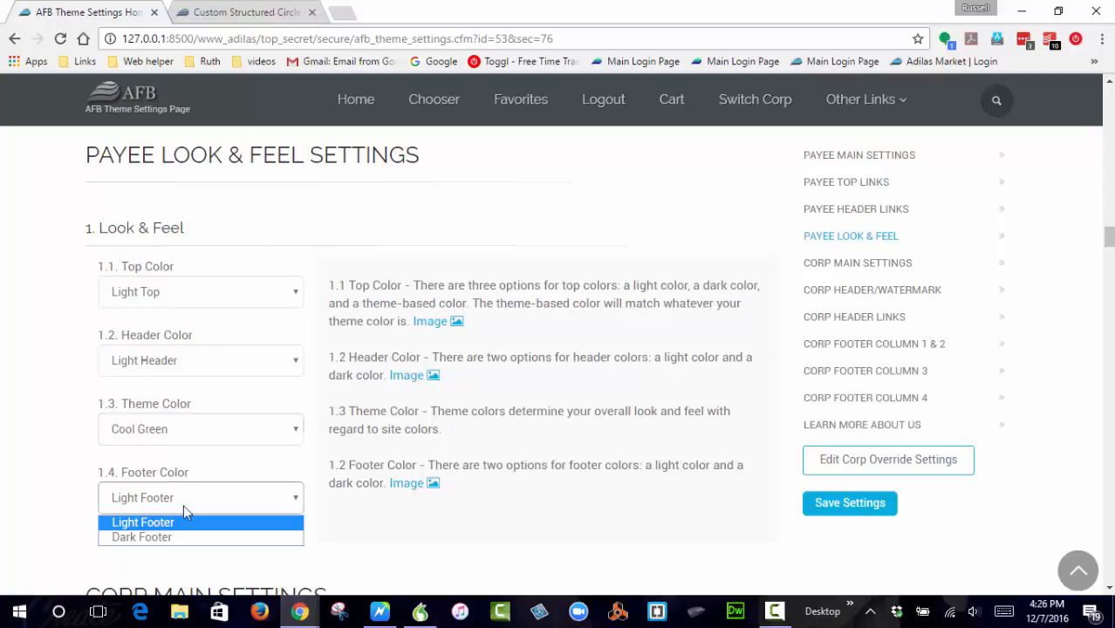
click(166, 539)
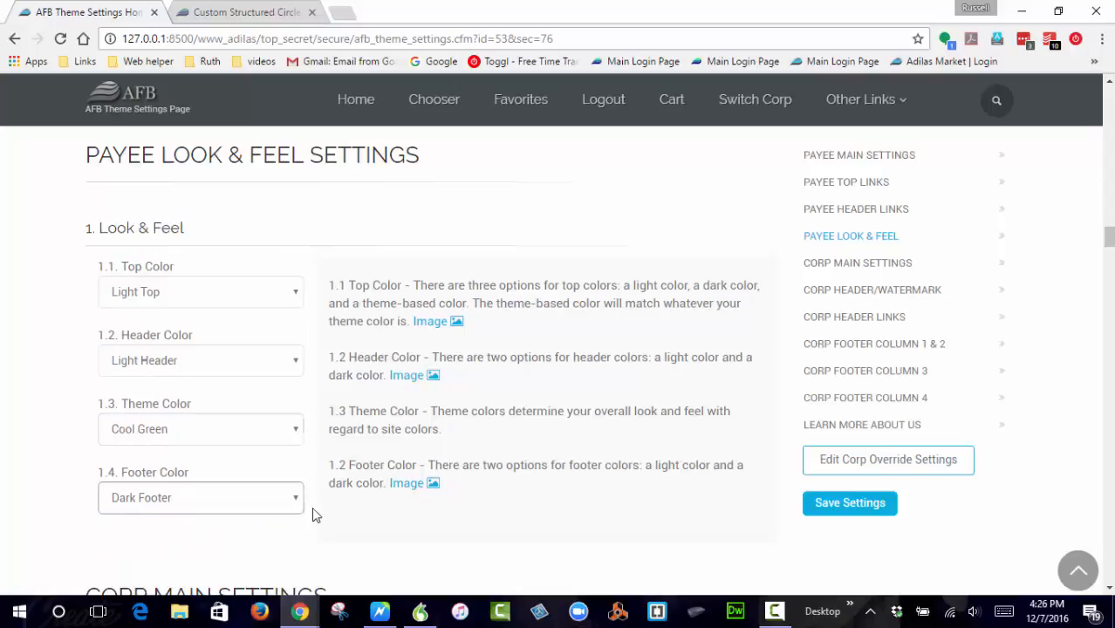
click(826, 508)
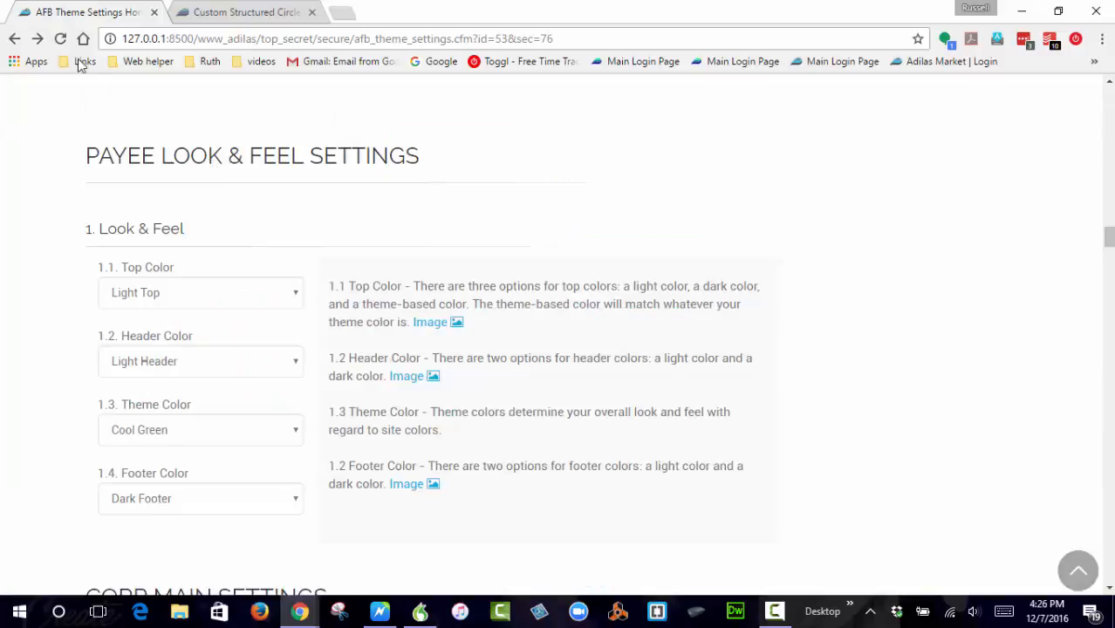
click(61, 39)
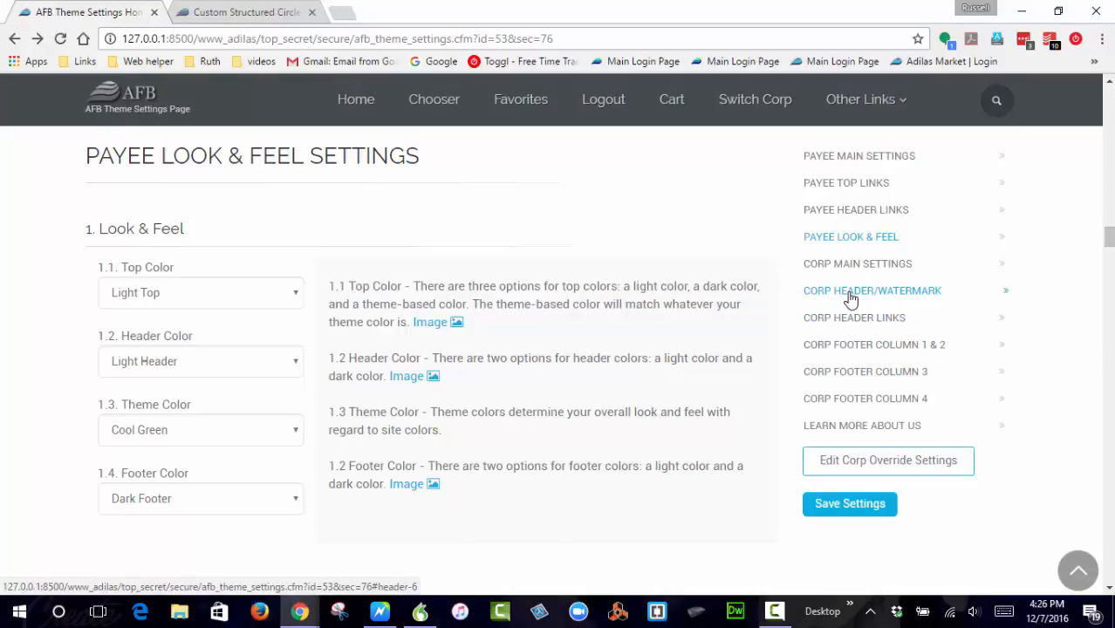
- In Corp Header/Watermark, upload theme_logos1-01.png as the header logo and reload the settings page
click(850, 348)
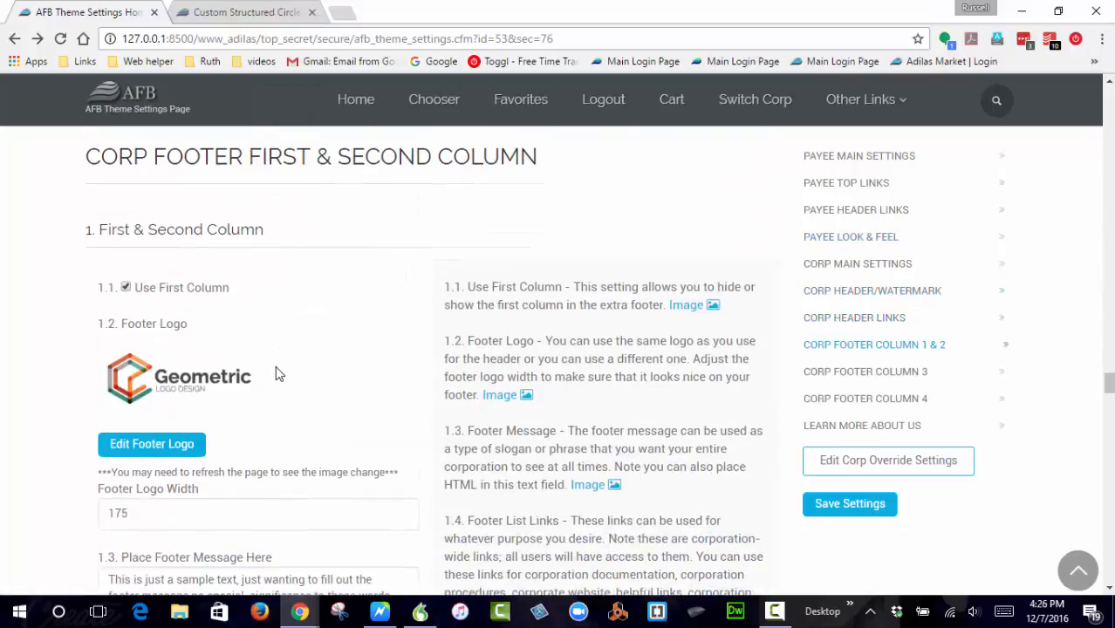
click(868, 292)
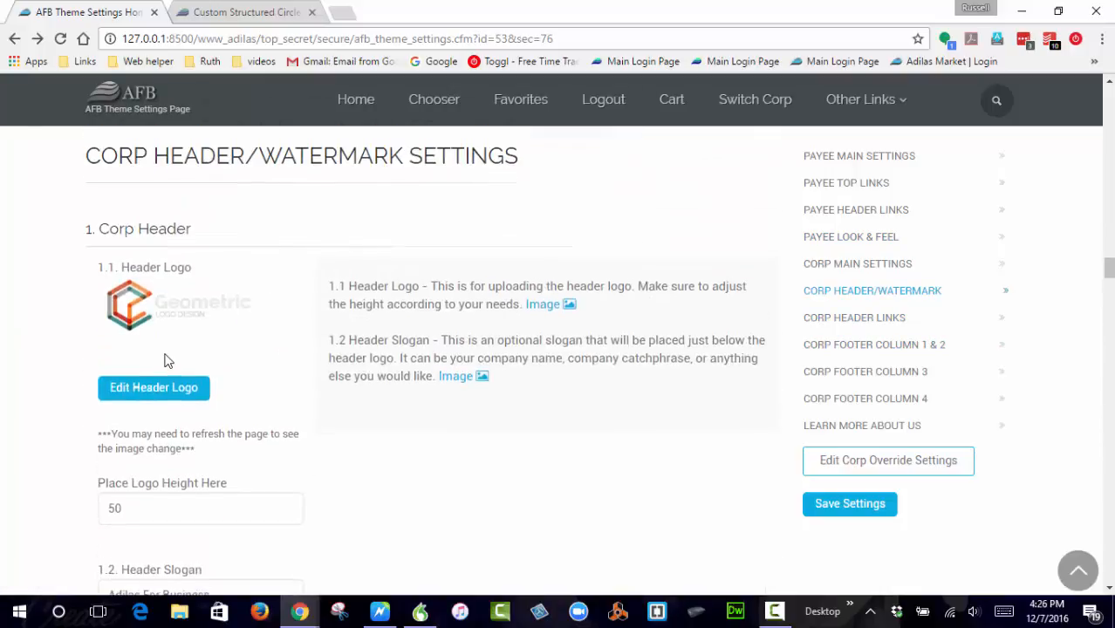
click(164, 392)
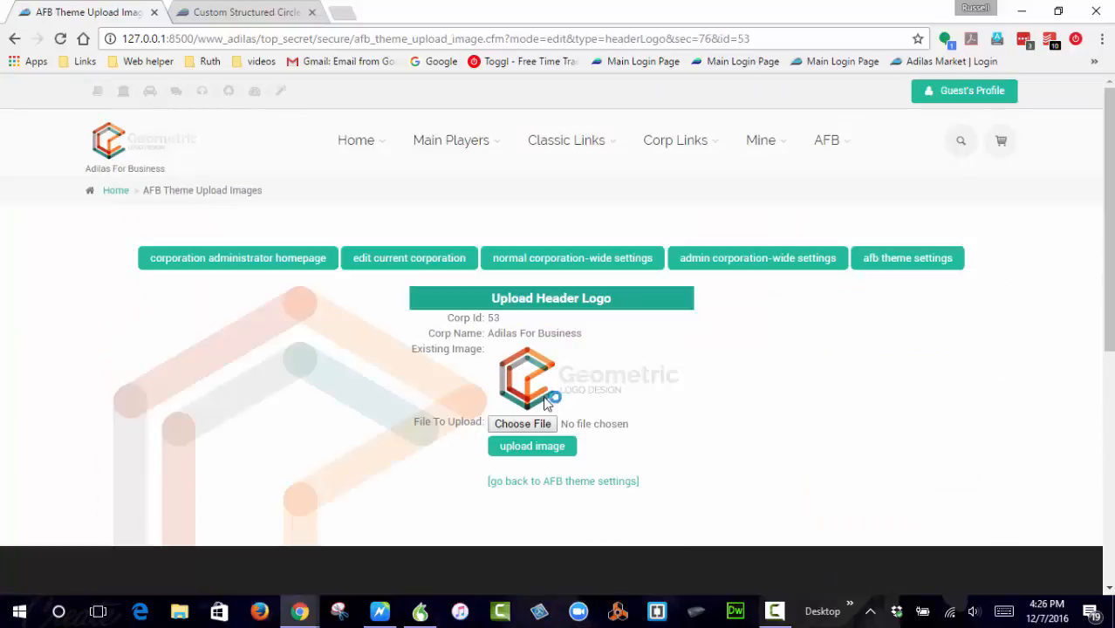
click(536, 423)
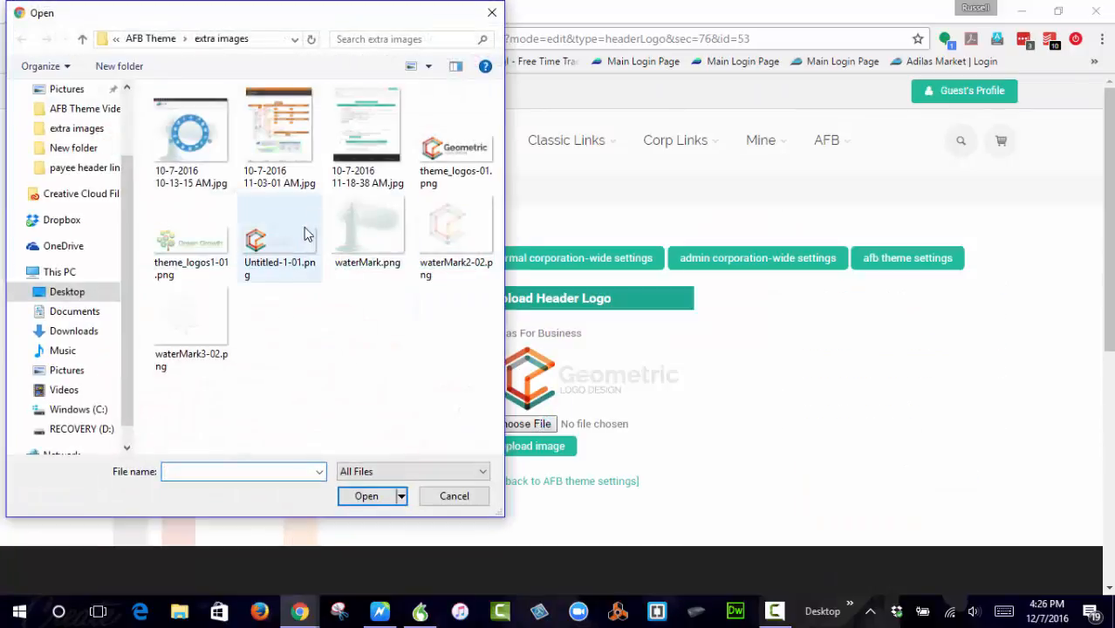
click(200, 246)
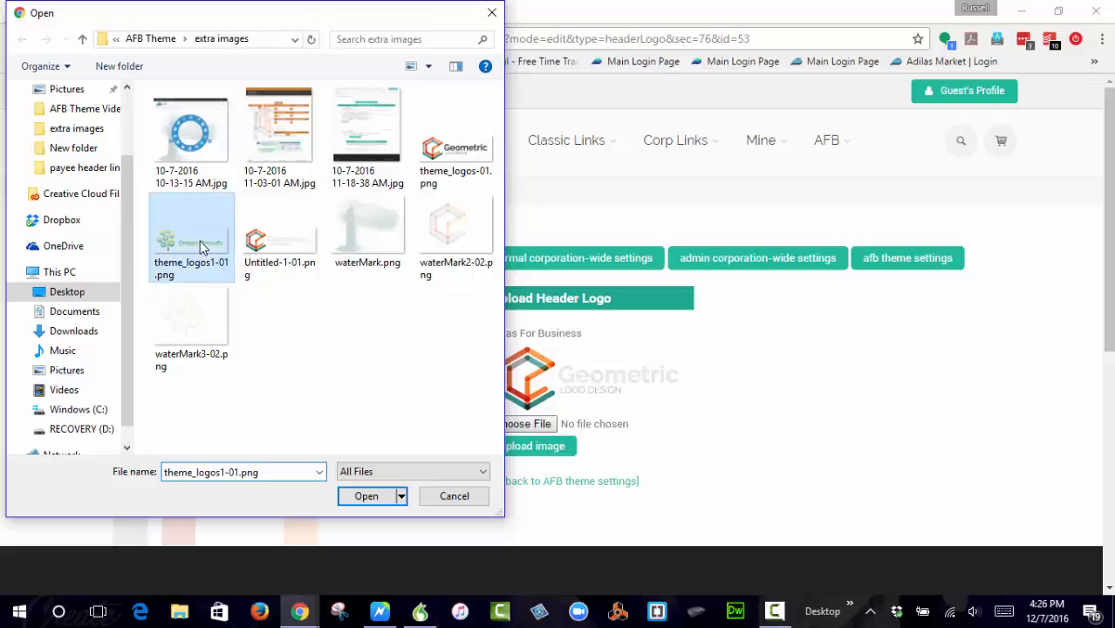
click(383, 497)
click(532, 447)
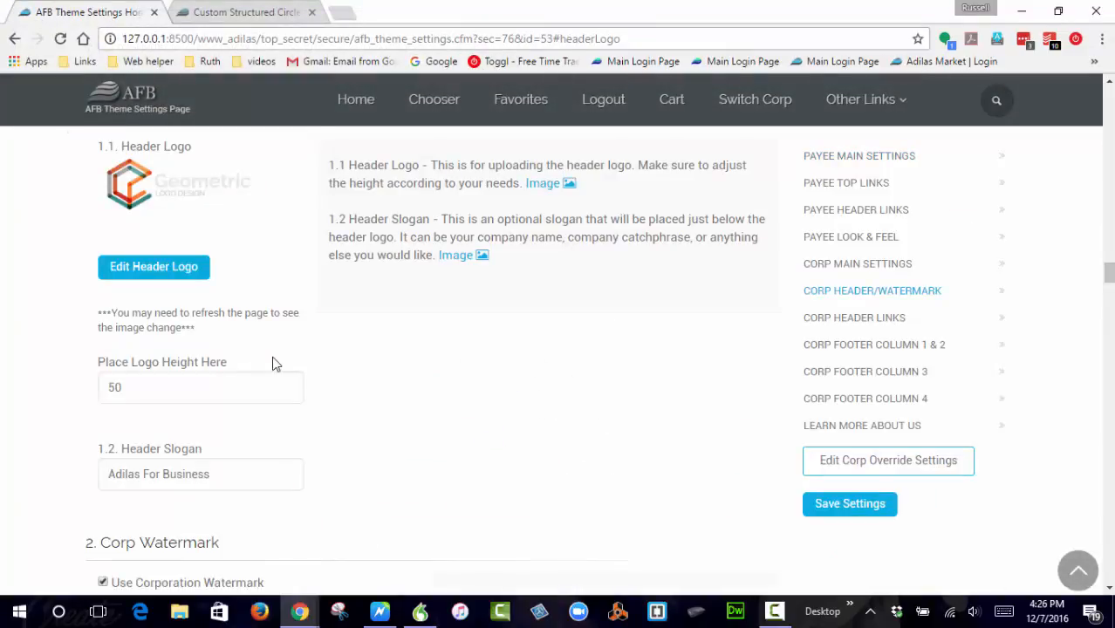
key(F5)
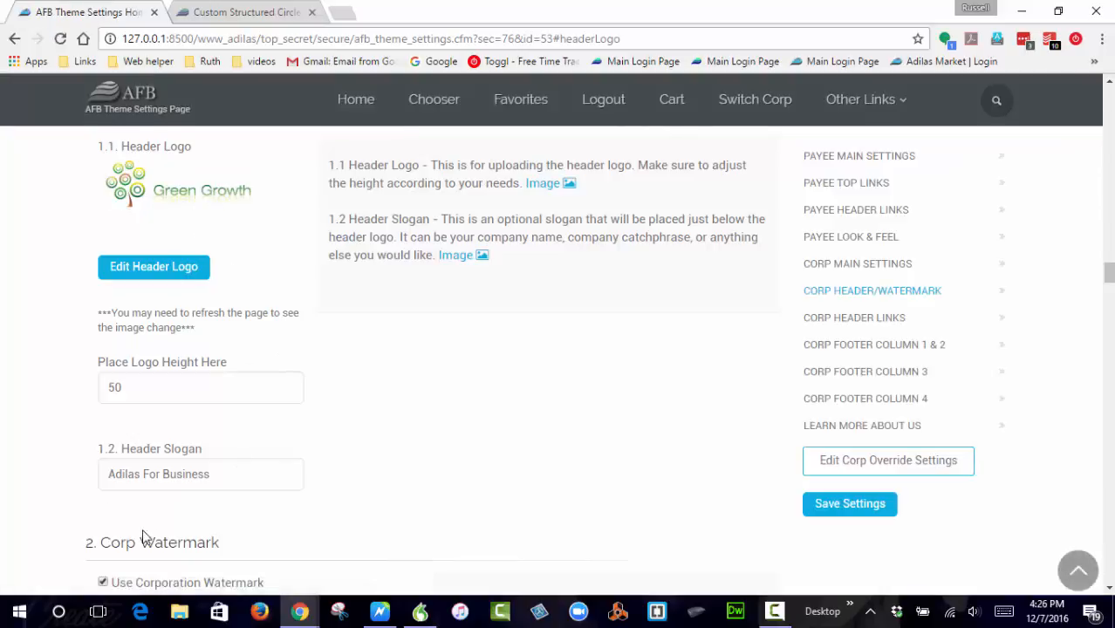
- Upload waterMark3-02.png as the corporation watermark and reload the settings page
scroll(143, 537, down, 5)
click(179, 436)
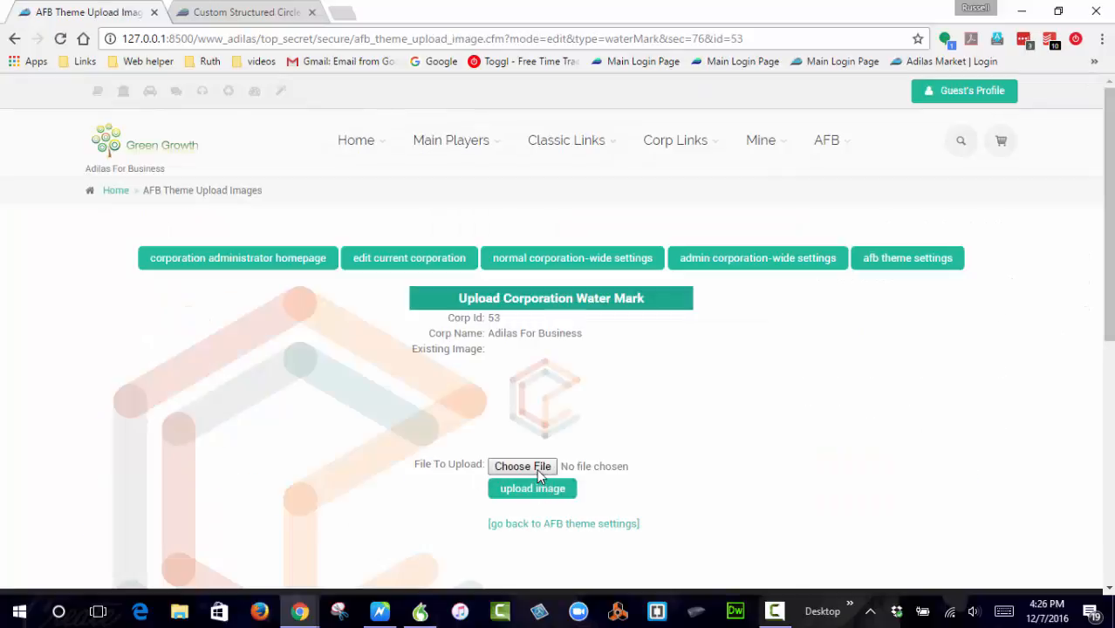
click(537, 467)
click(191, 327)
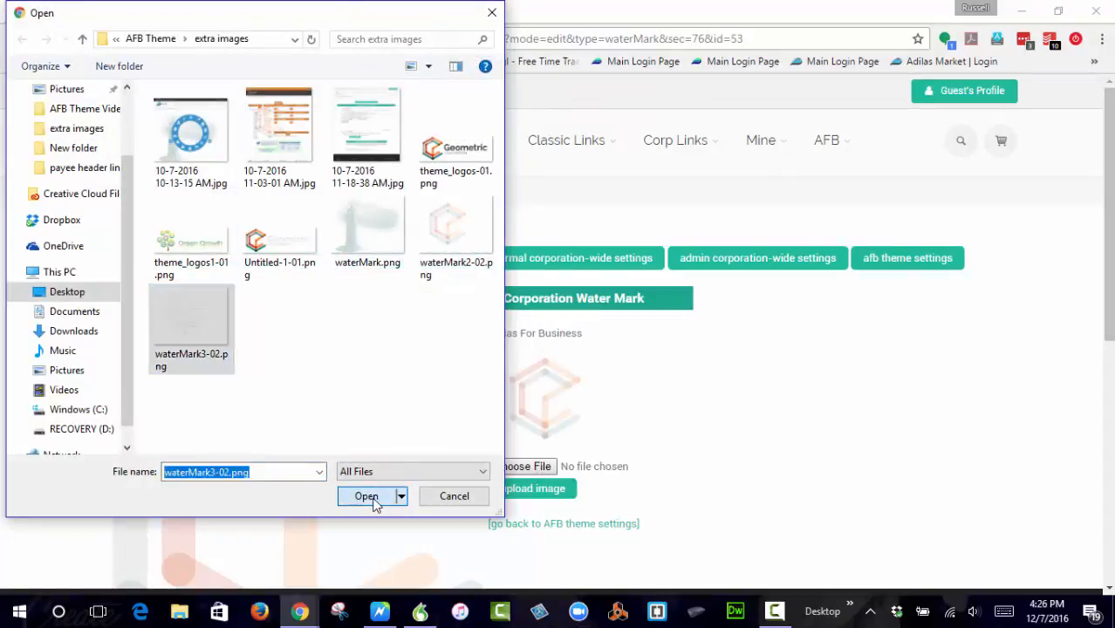
click(366, 496)
click(541, 489)
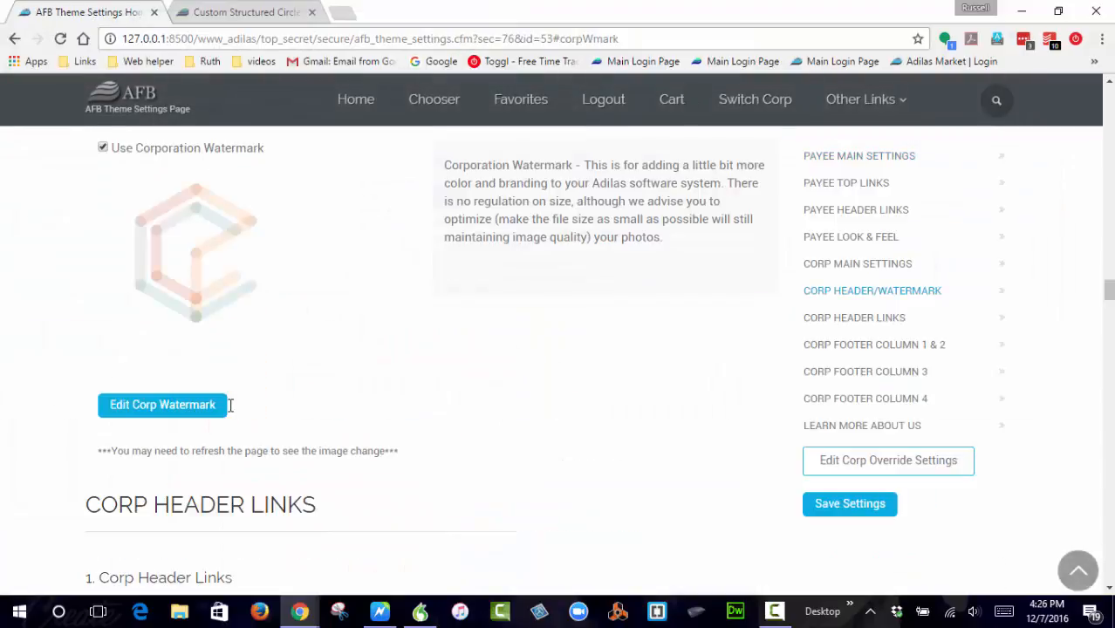
key(F5)
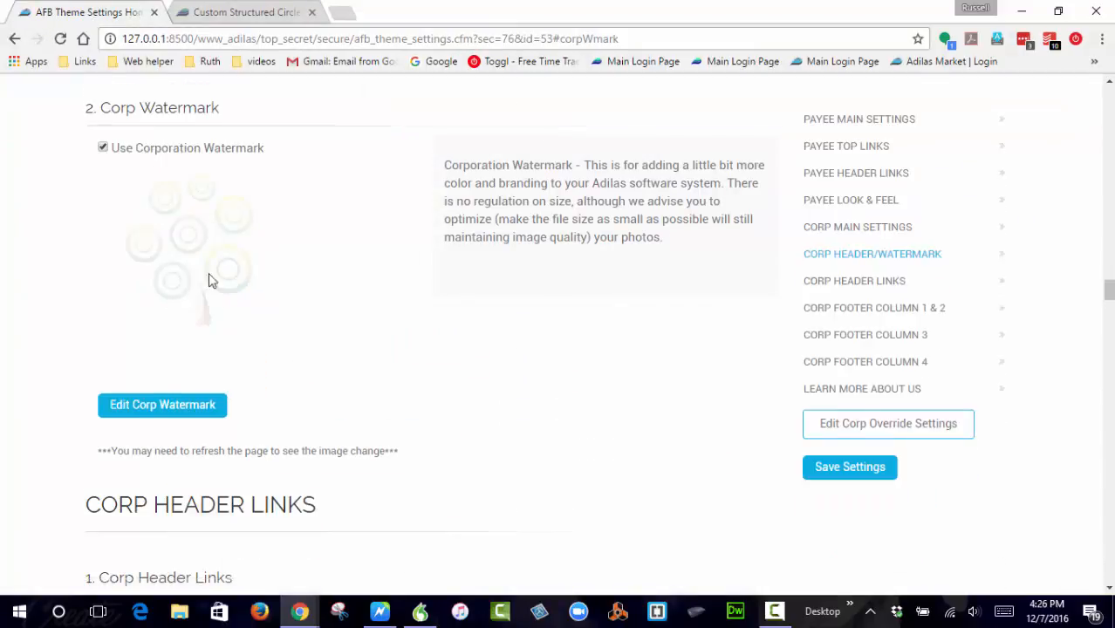
- In Corp Footer Column 1 & 2, upload theme_logos1-01.png from the extra images folder as the footer logo
scroll(209, 280, down, 10)
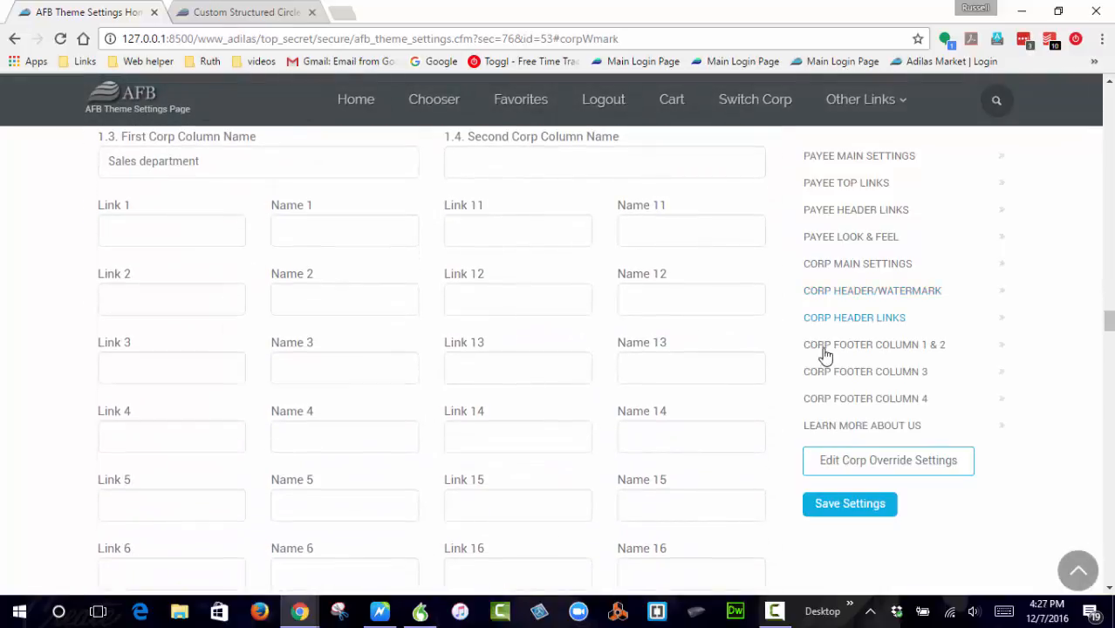
click(839, 348)
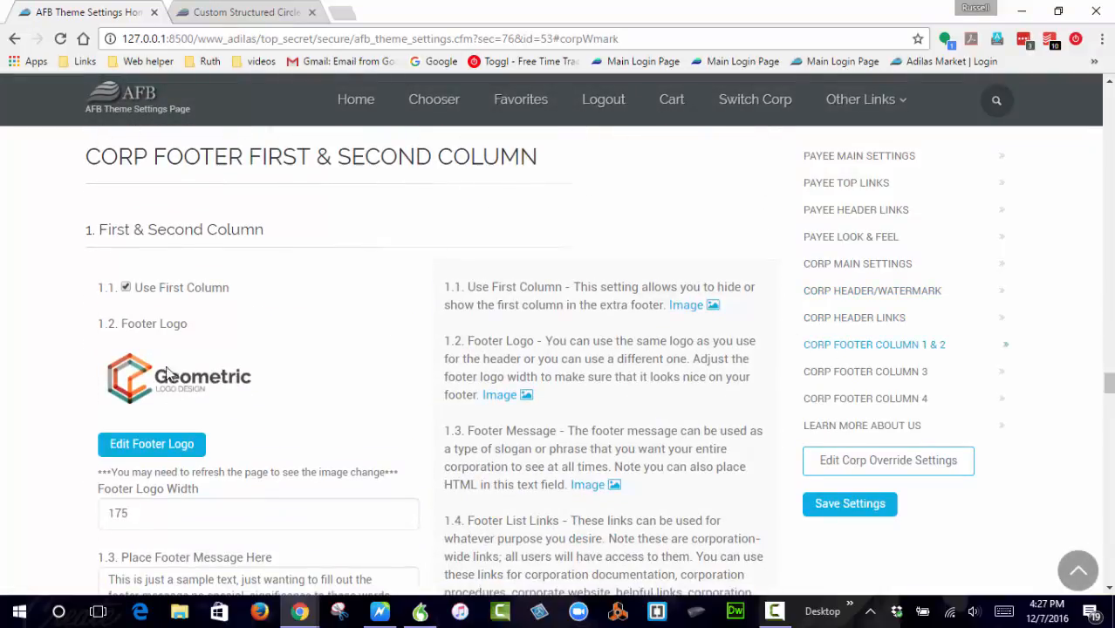
click(172, 446)
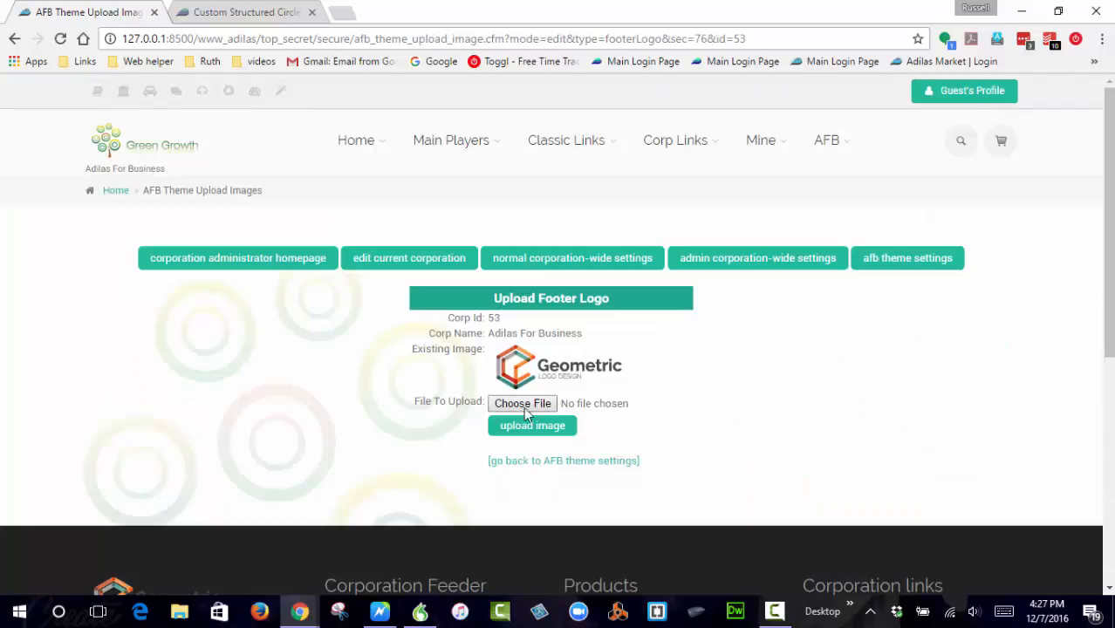
click(528, 409)
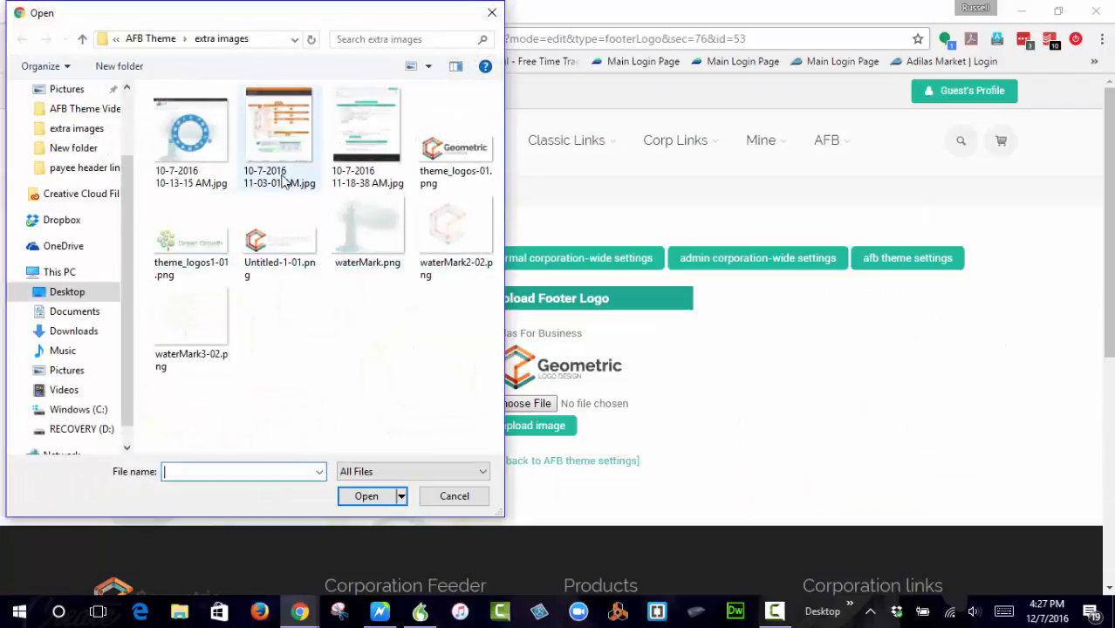
click(191, 237)
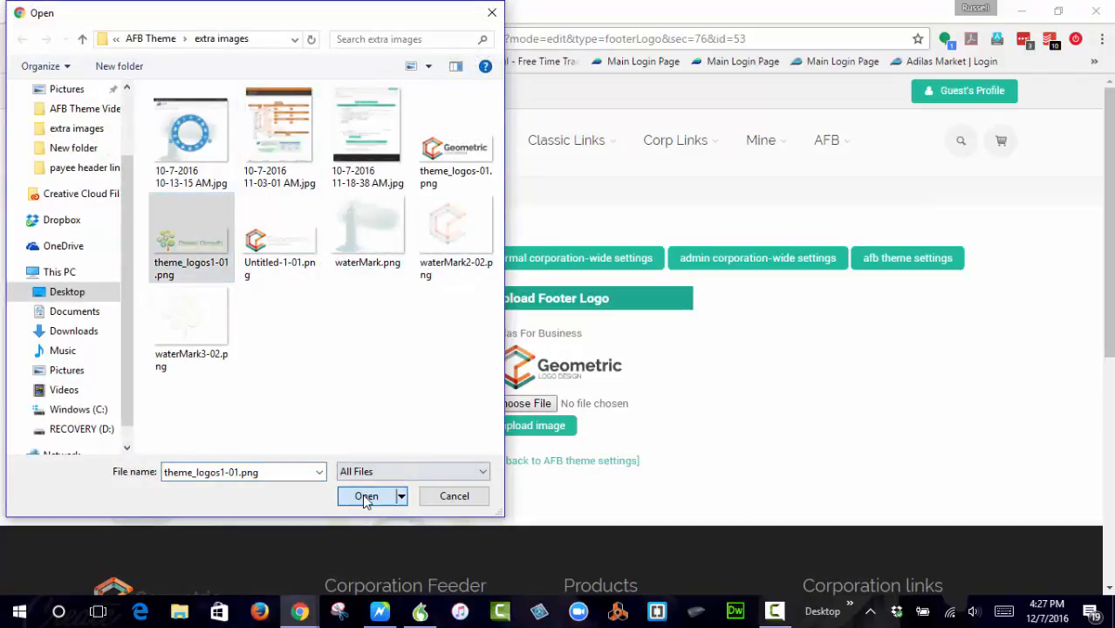
click(362, 494)
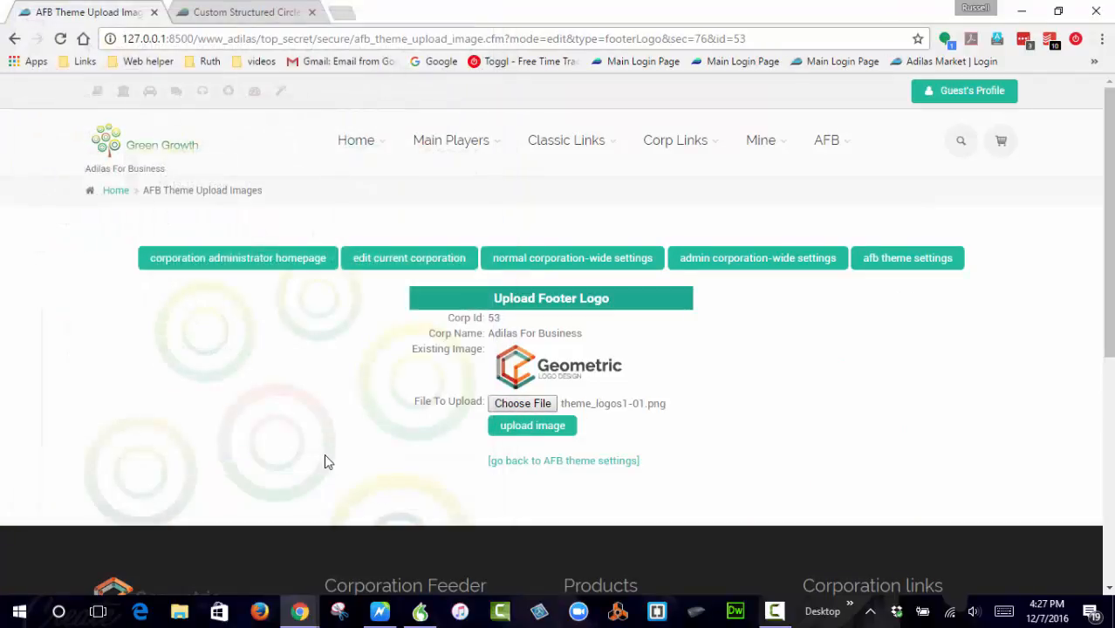
click(535, 428)
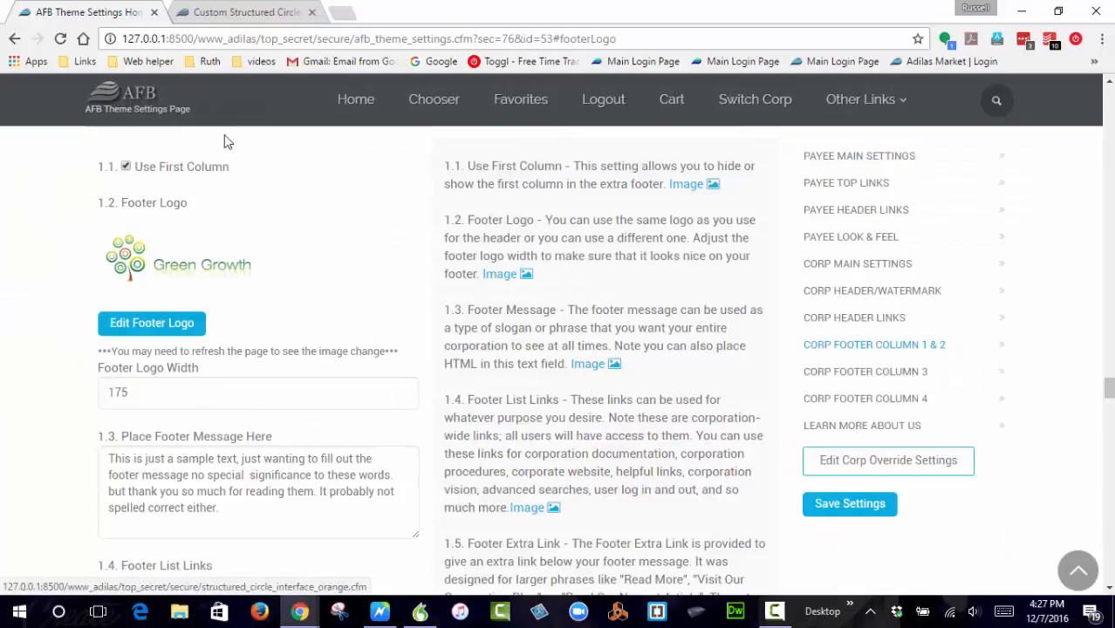
- Leave the theme settings for the interface chooser, set classic homepage as the default, and open it
drag(1107, 388, 1108, 94)
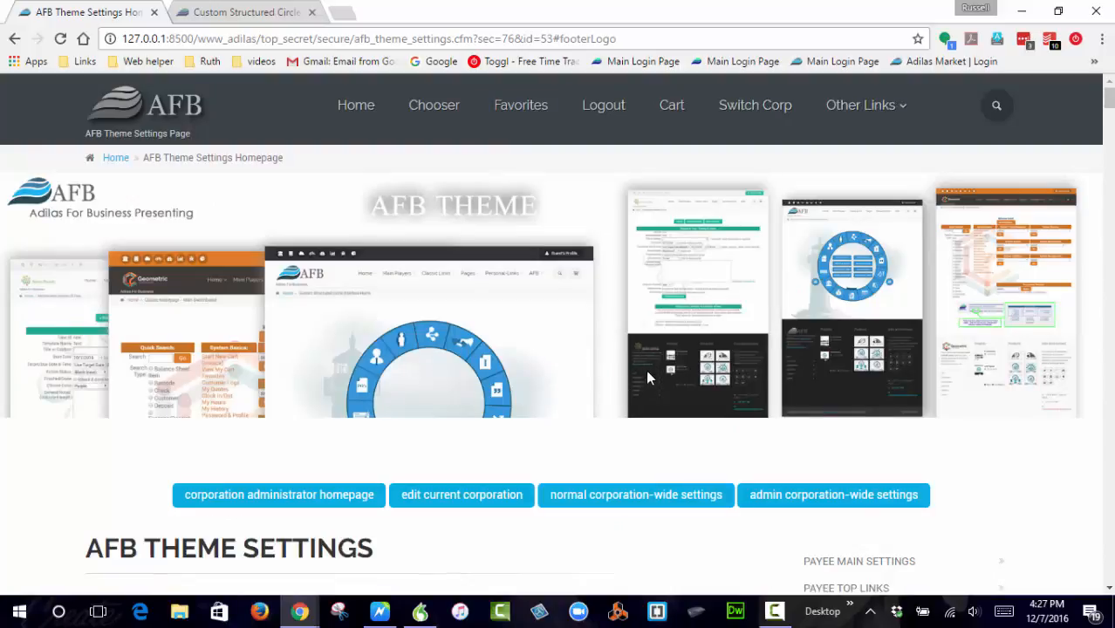
click(144, 213)
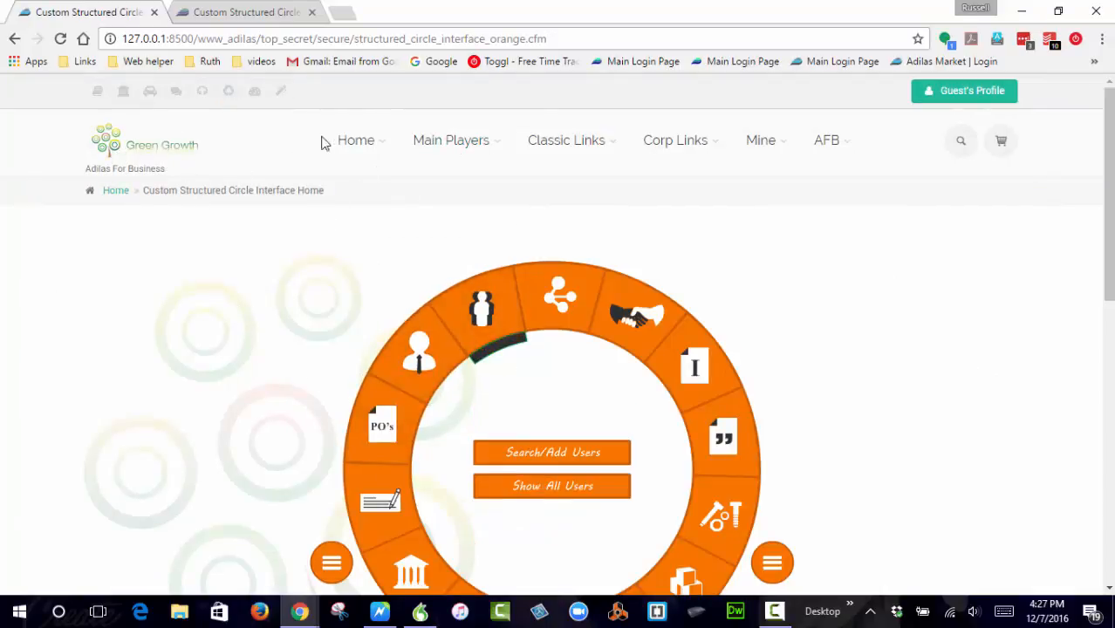
mouse_move(353, 141)
click(157, 262)
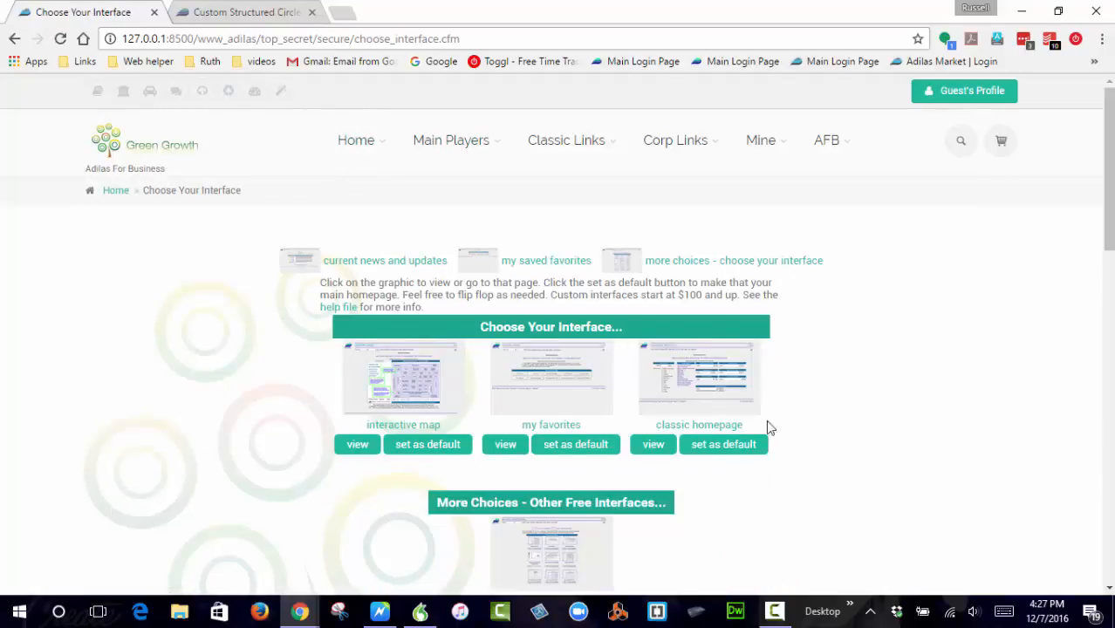
click(719, 449)
click(704, 389)
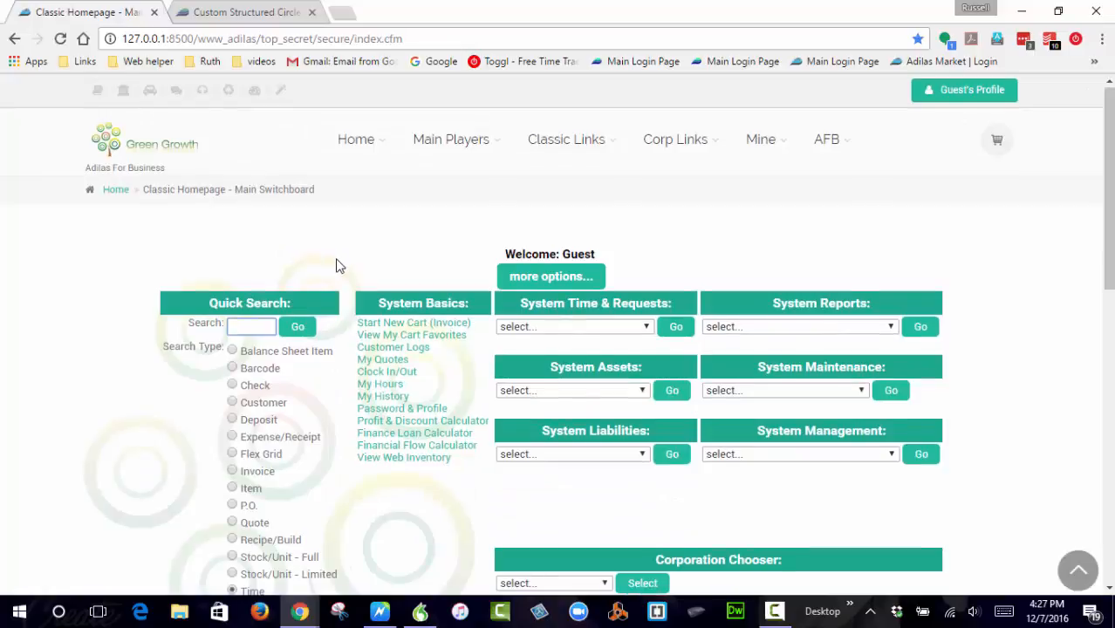
- Examine the Green Growth classic homepage down to its footer and compare it with the blue AFB classic homepage in the other browser tab
scroll(340, 264, down, 4)
scroll(343, 266, down, 5)
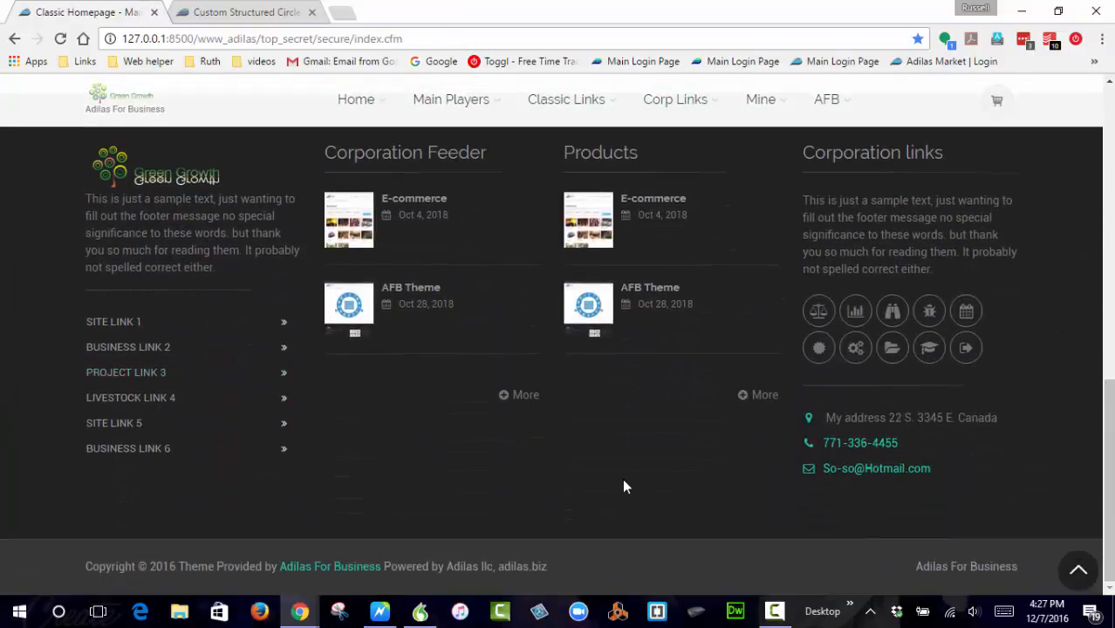
scroll(624, 484, up, 9)
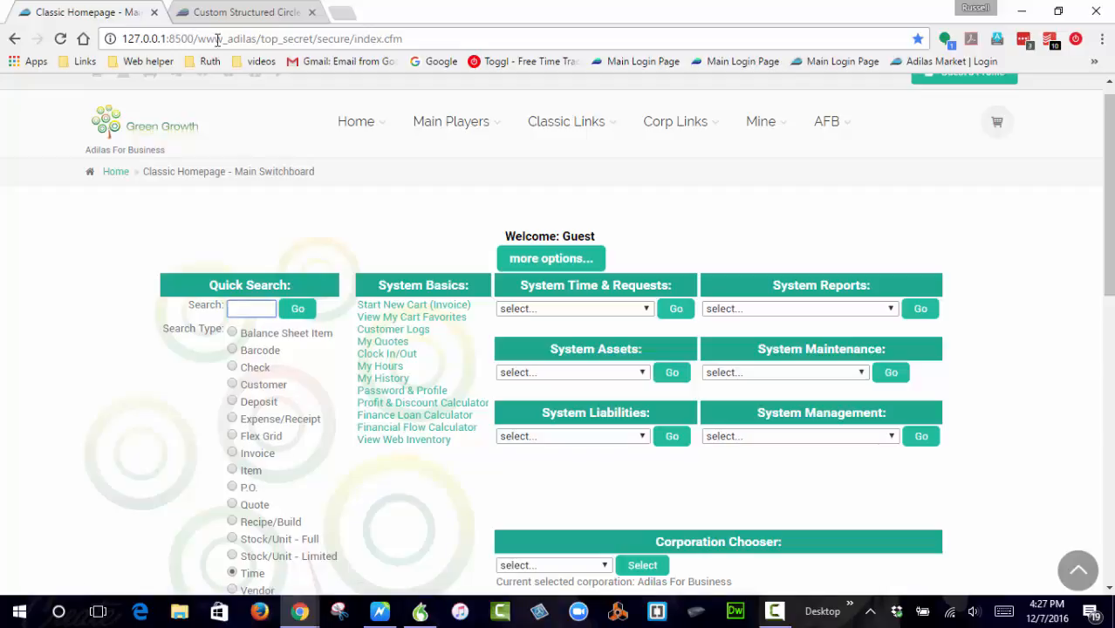
click(245, 15)
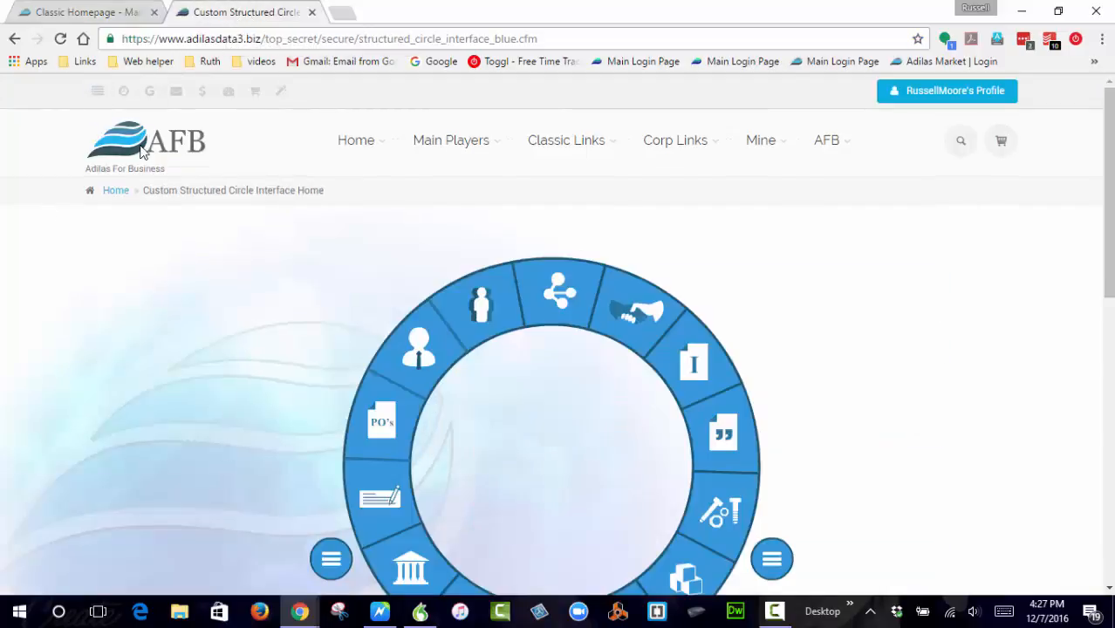
click(126, 190)
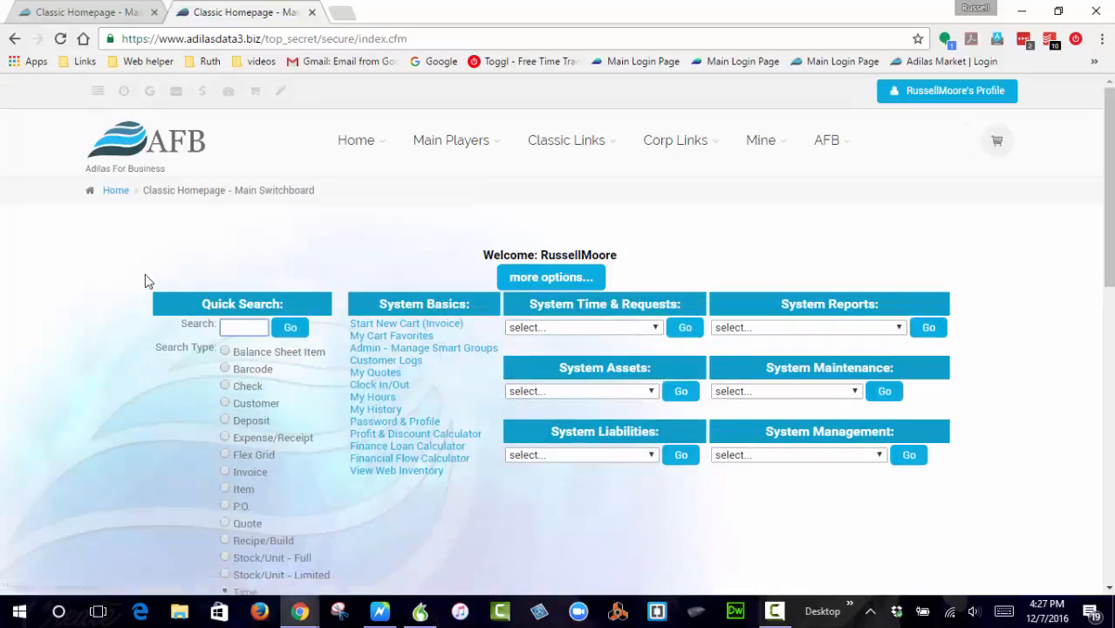
scroll(248, 288, down, 2)
scroll(248, 288, down, 5)
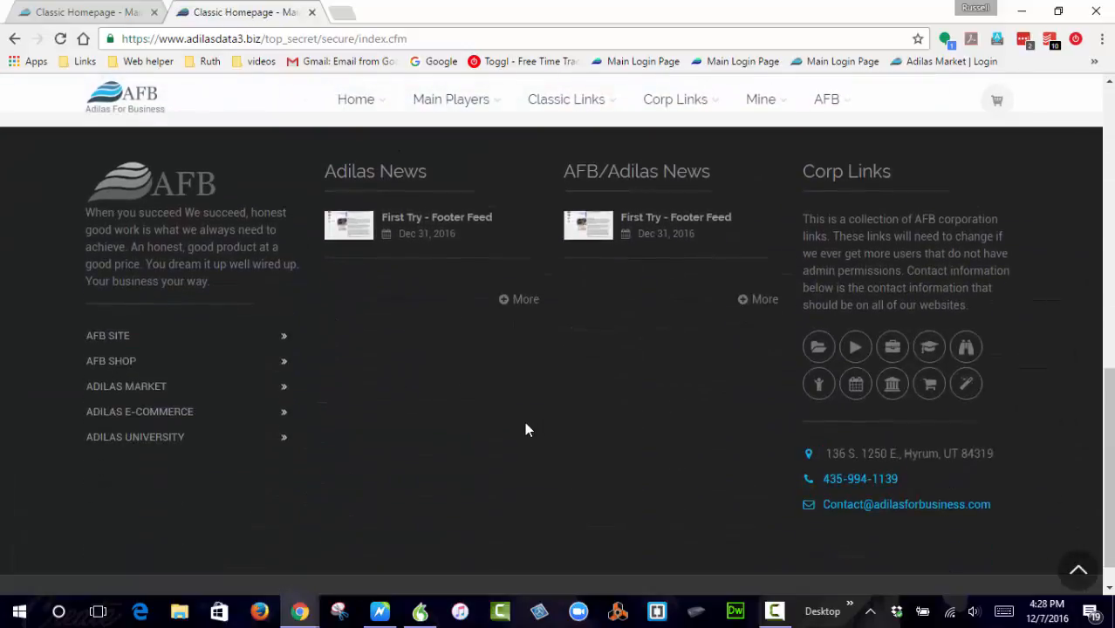
scroll(524, 429, up, 7)
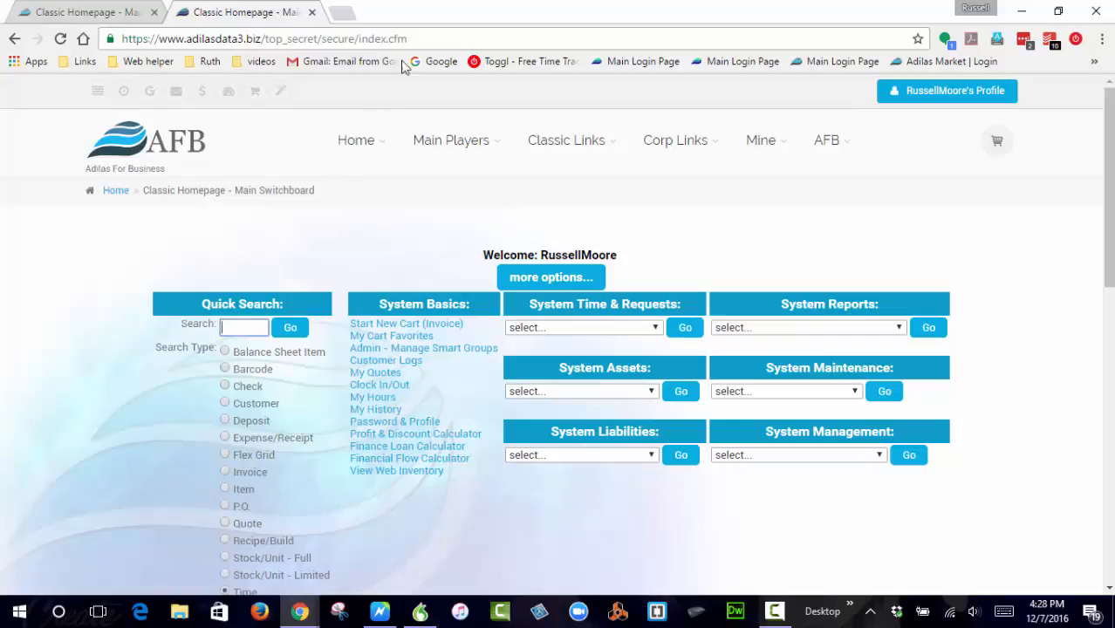
- Open an extra blank browser tab, then return to the Green Growth homepage and switch to the test corporation
click(346, 14)
click(124, 14)
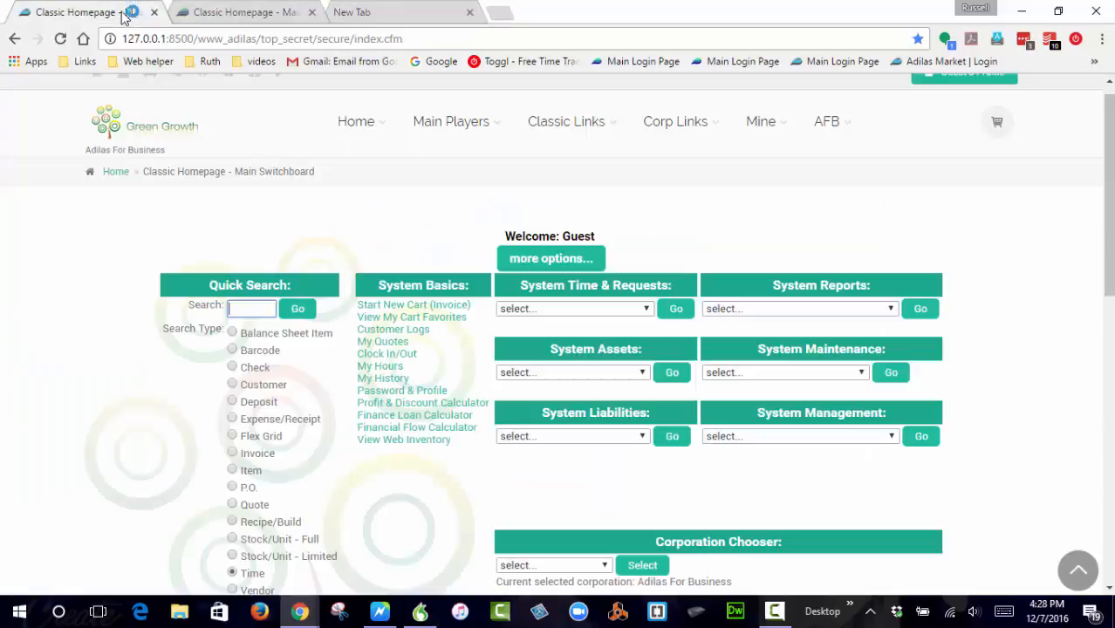
mouse_move(328, 140)
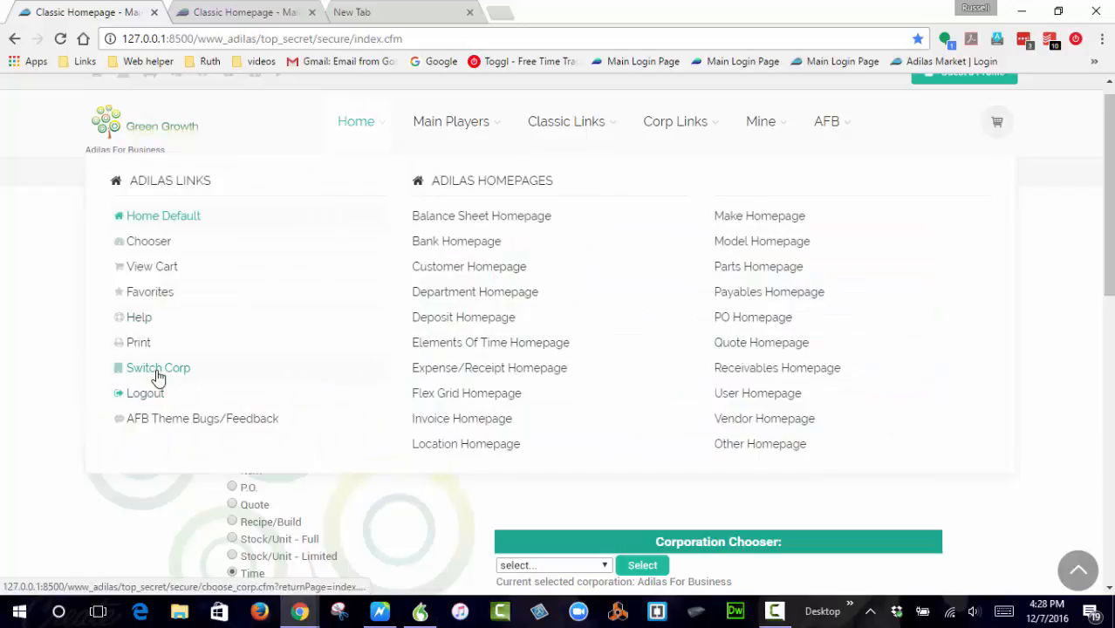
click(158, 379)
click(522, 286)
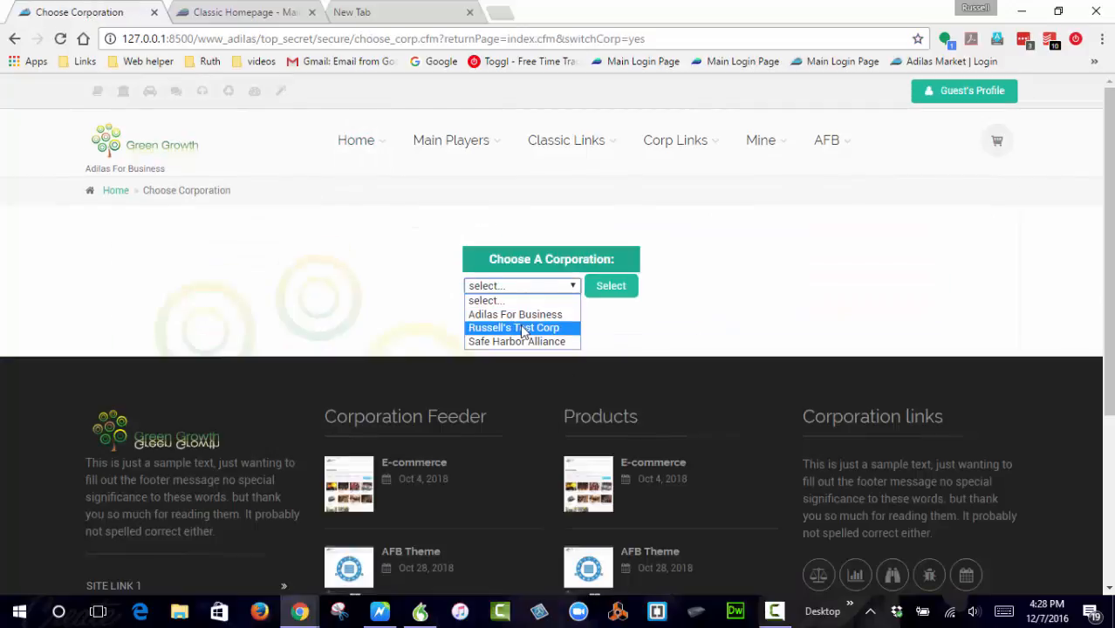
click(521, 328)
click(608, 288)
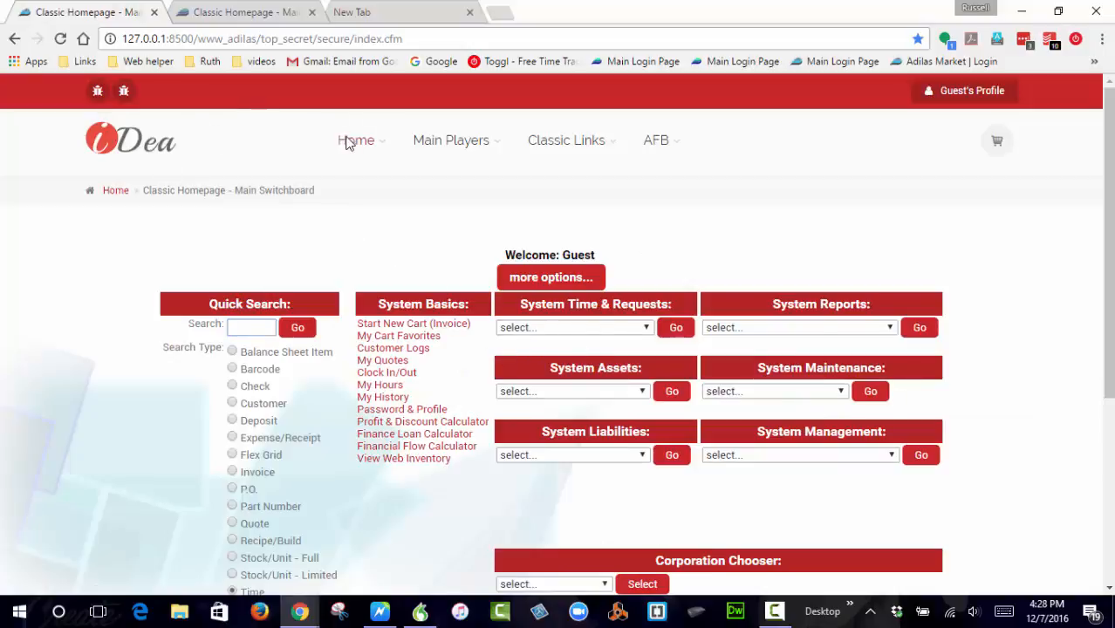
- Switch the corporation to Safe Harbor Alliance and look over its classic homepage down to the footer
mouse_move(356, 139)
click(153, 387)
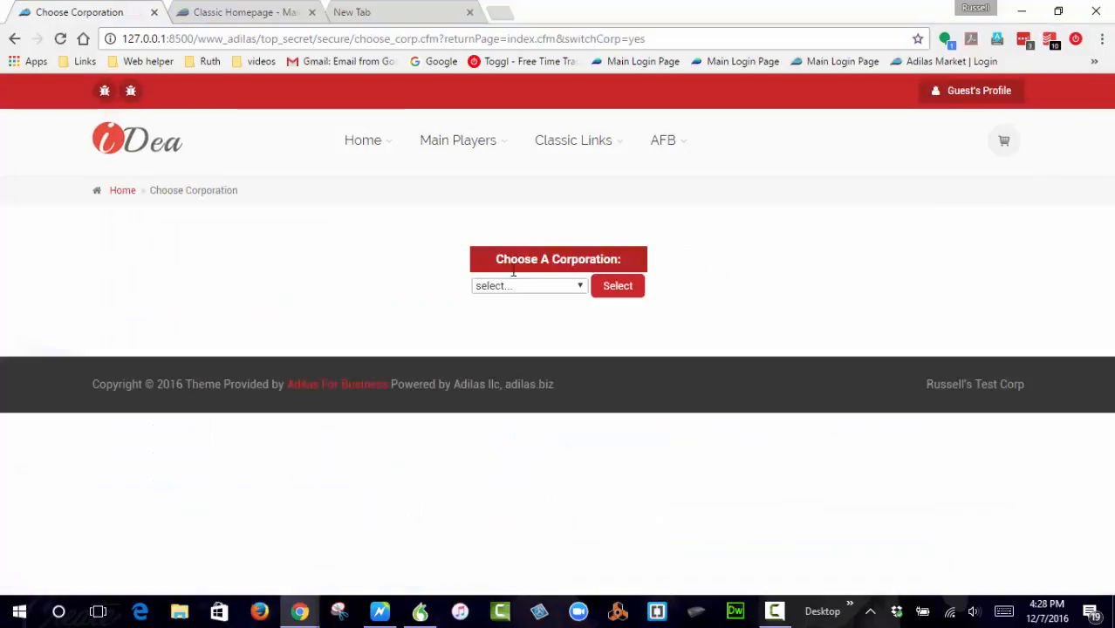
click(527, 286)
click(523, 338)
click(617, 286)
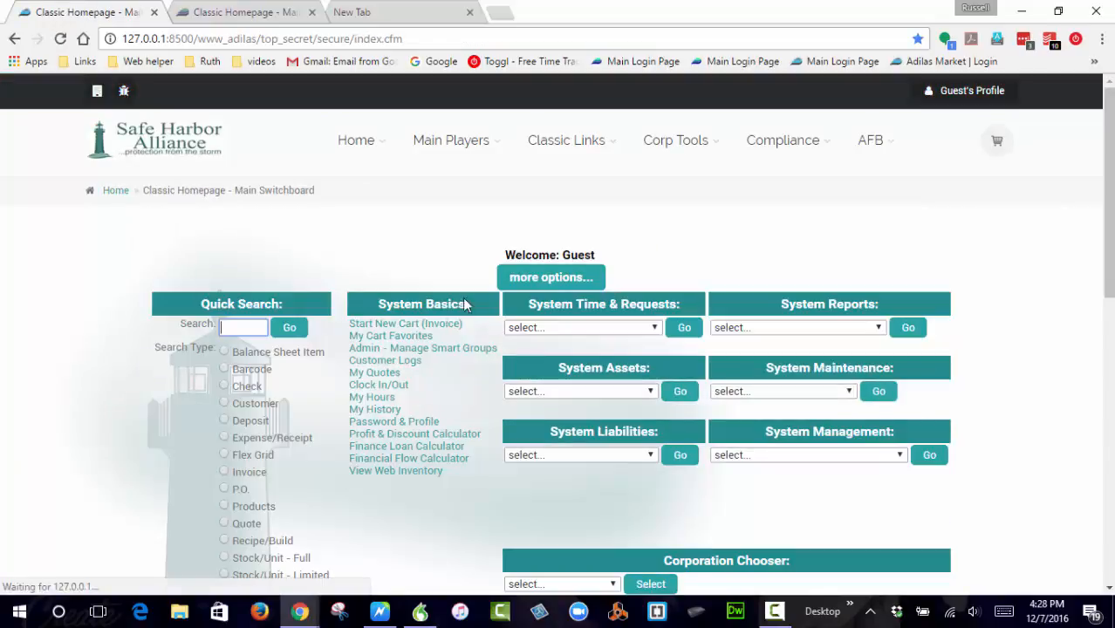
scroll(137, 279, down, 8)
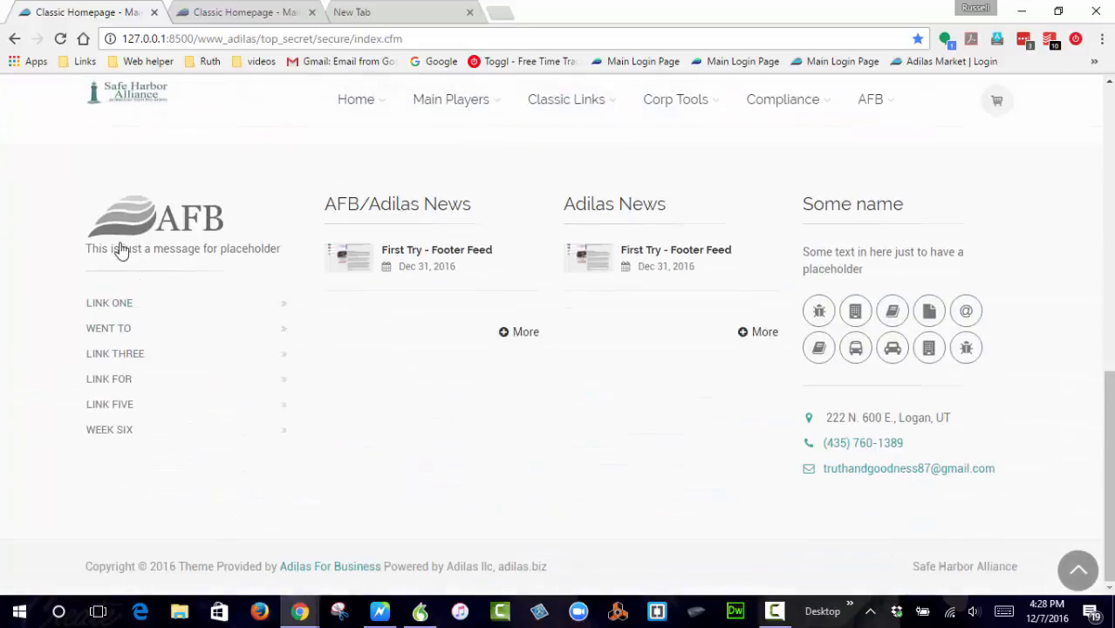
scroll(280, 436, up, 10)
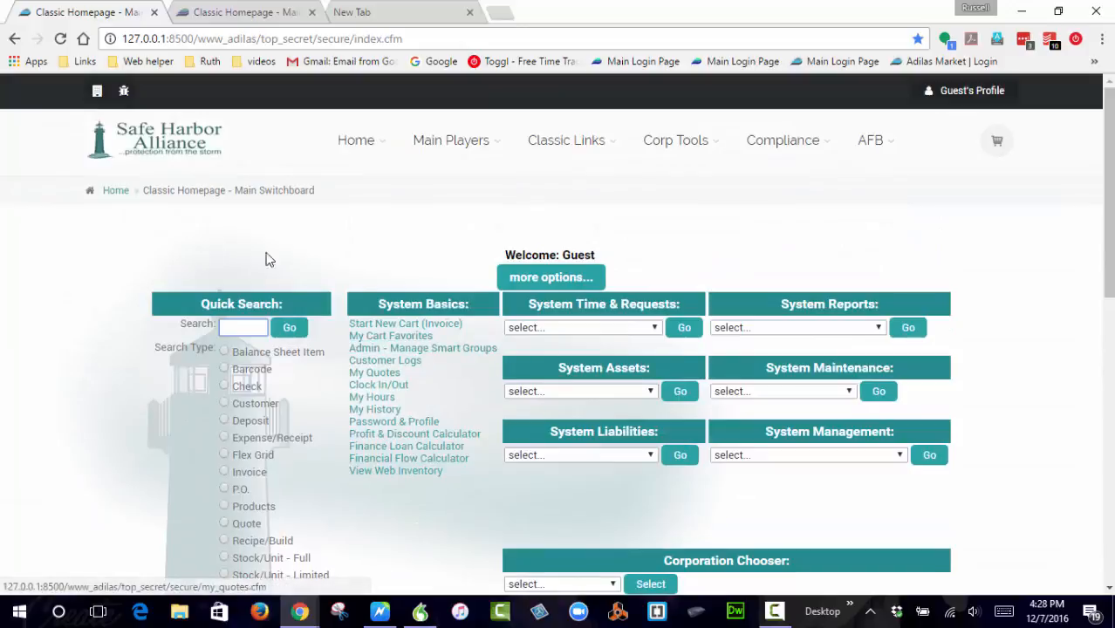
- In the blank browser tab, open the bookmarked adilas.biz main login page and log in
click(371, 14)
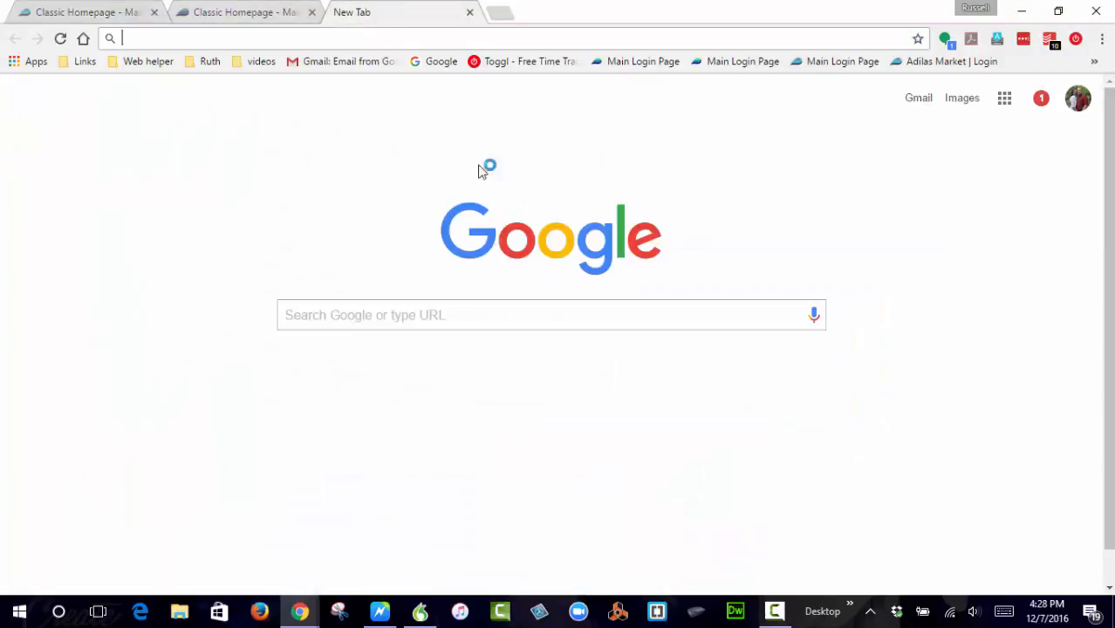
click(637, 63)
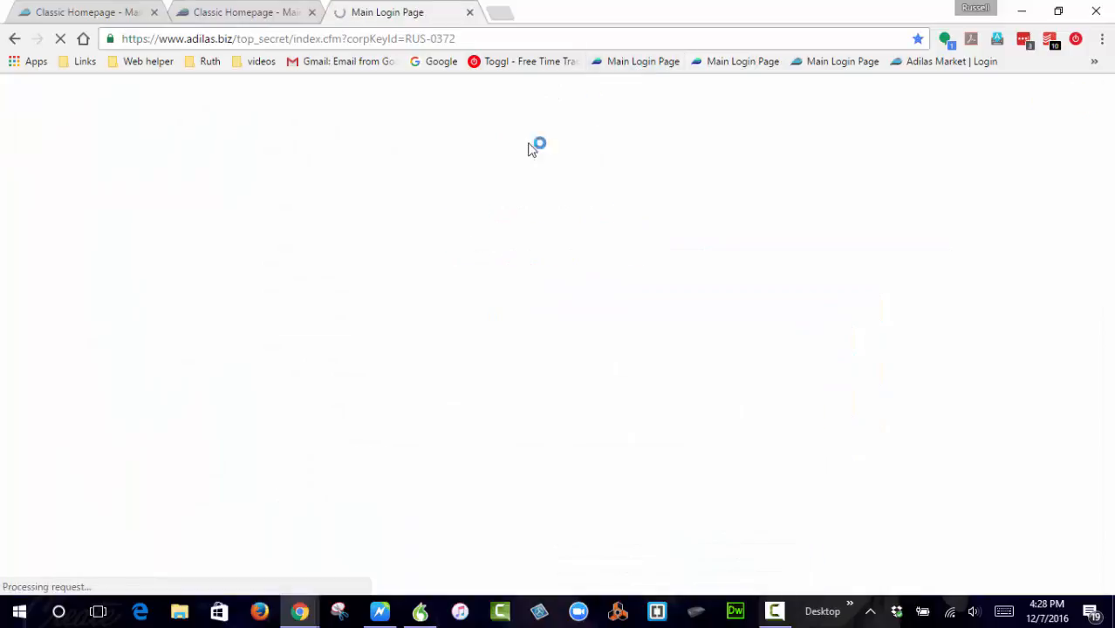
click(485, 462)
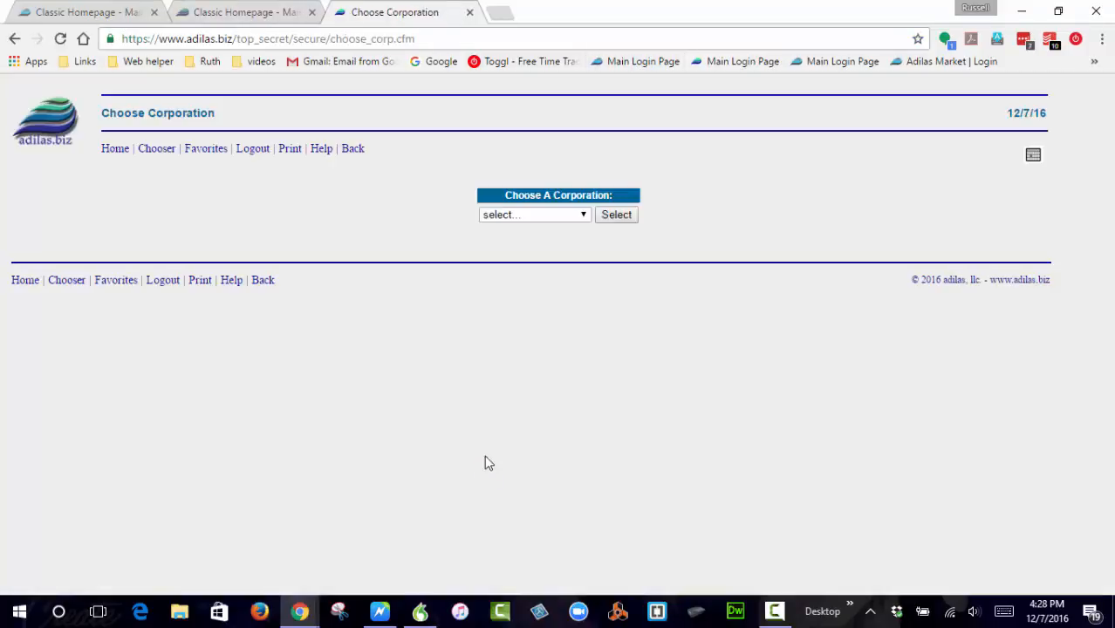
- Choose adilas university as the corporation, continue past the news and updates, and view its classic homepage
click(523, 215)
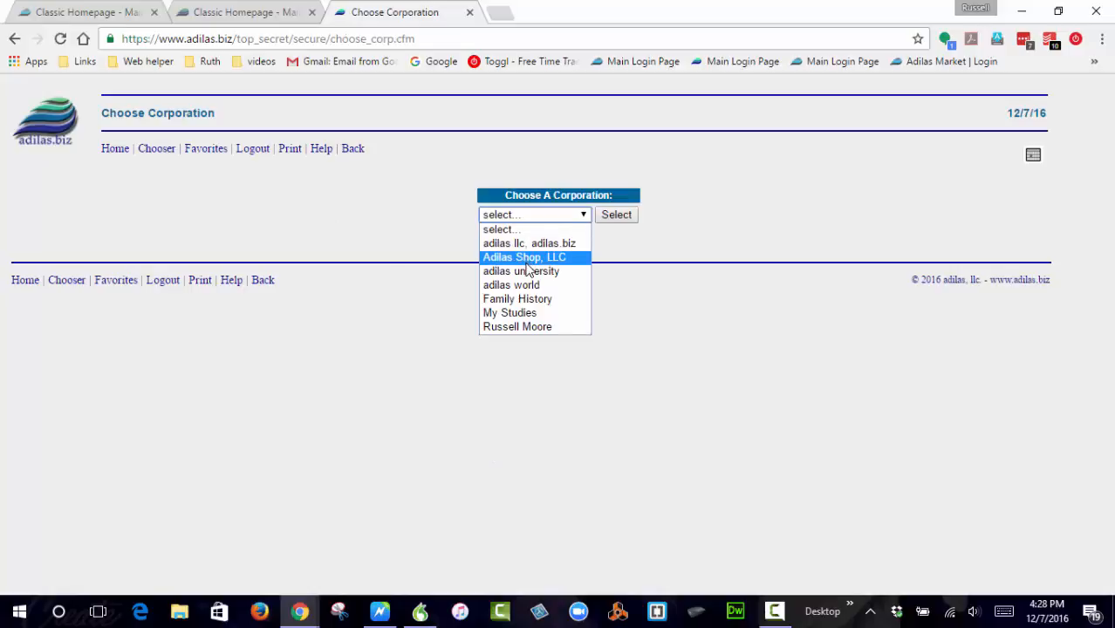
click(527, 268)
click(608, 217)
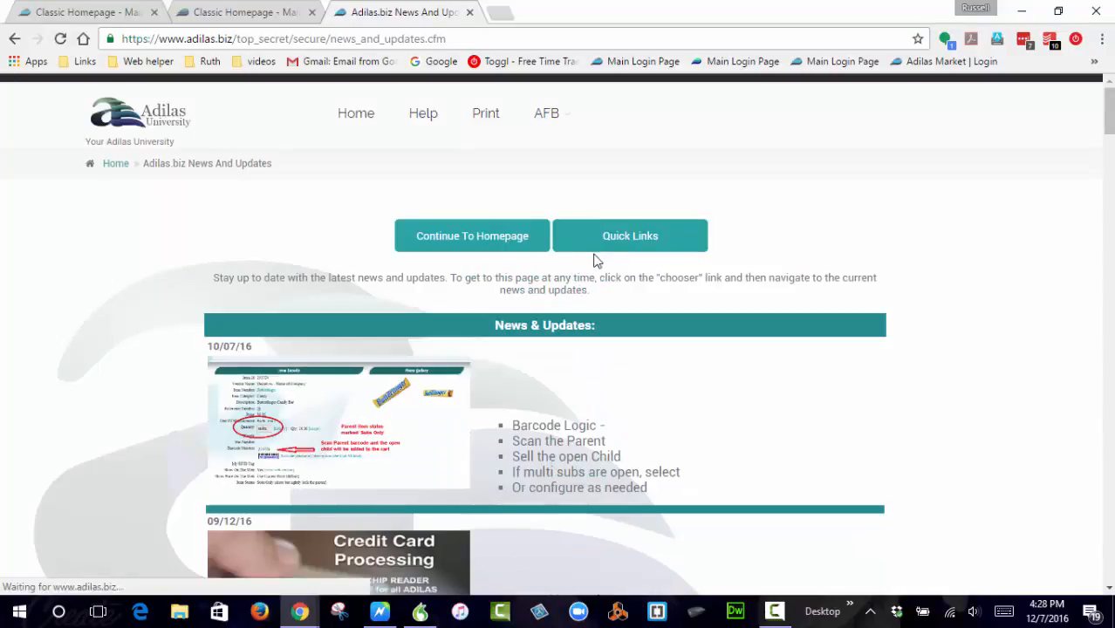
click(472, 246)
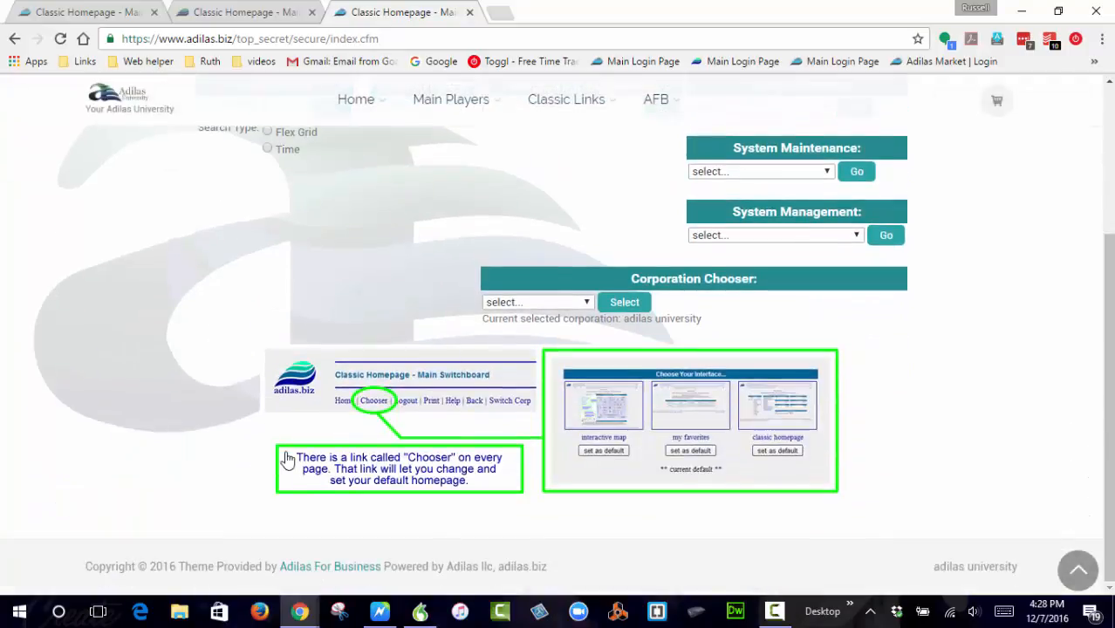
scroll(427, 357, up, 3)
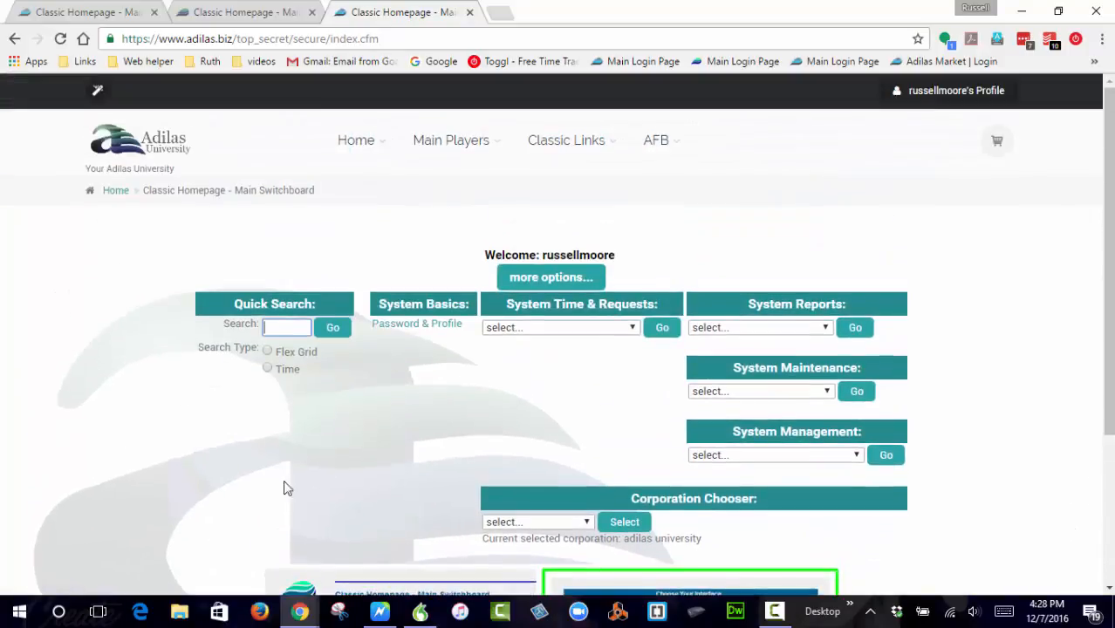